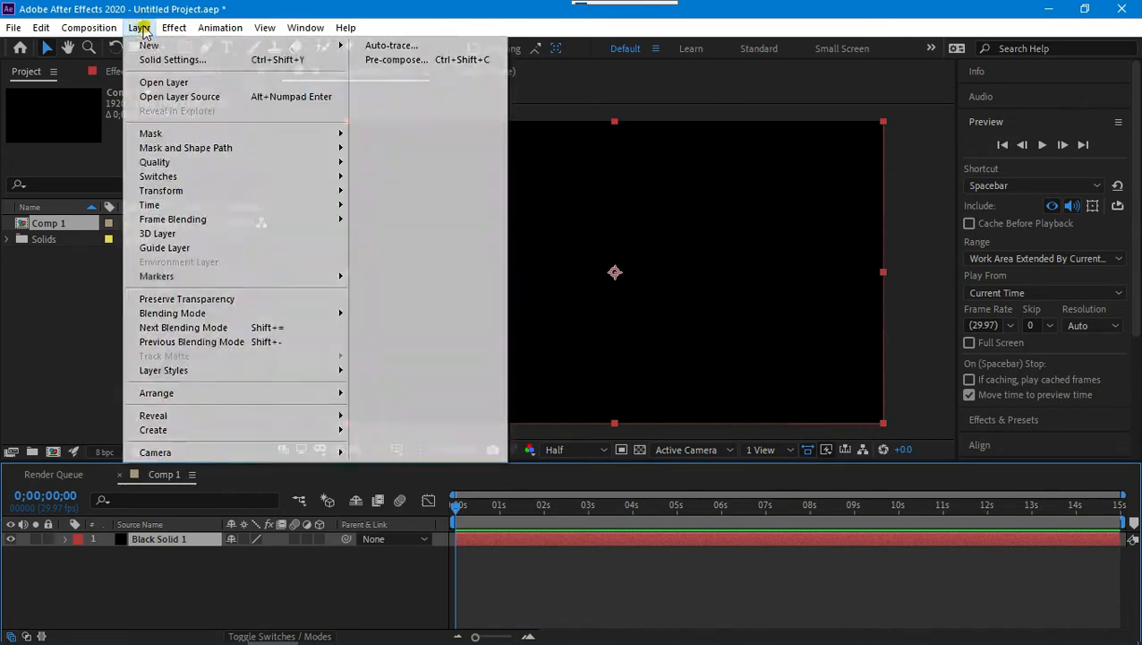
Change the colour of the black solid layer to white (FFFFFF).
click(216, 62)
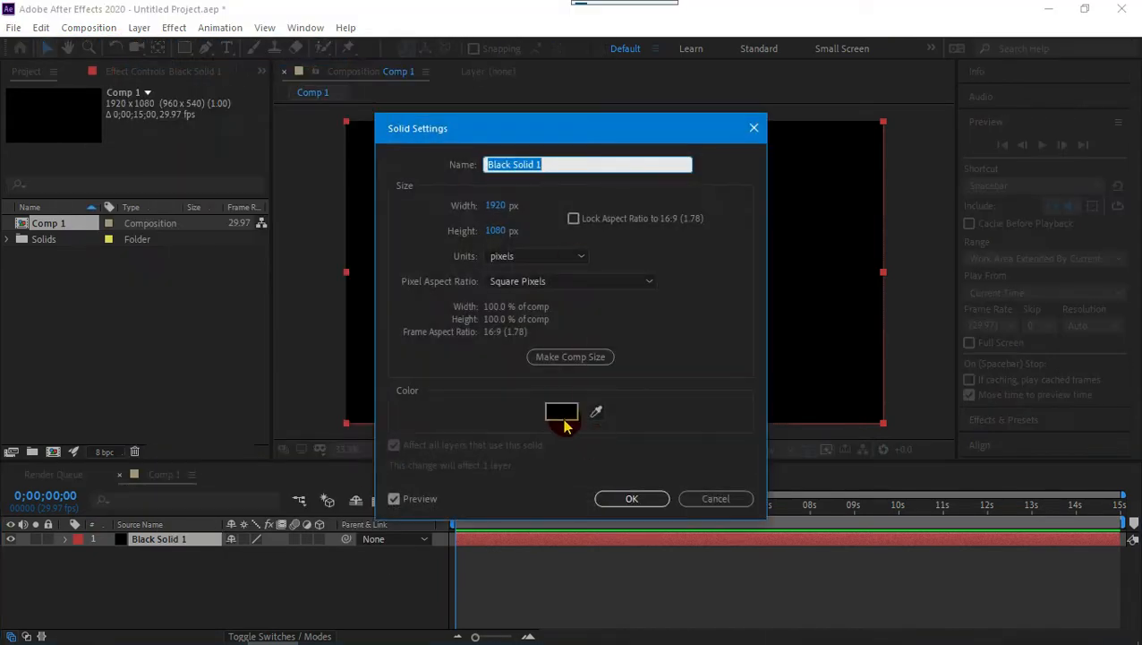
click(561, 413)
text(FFFFFF)
click(734, 226)
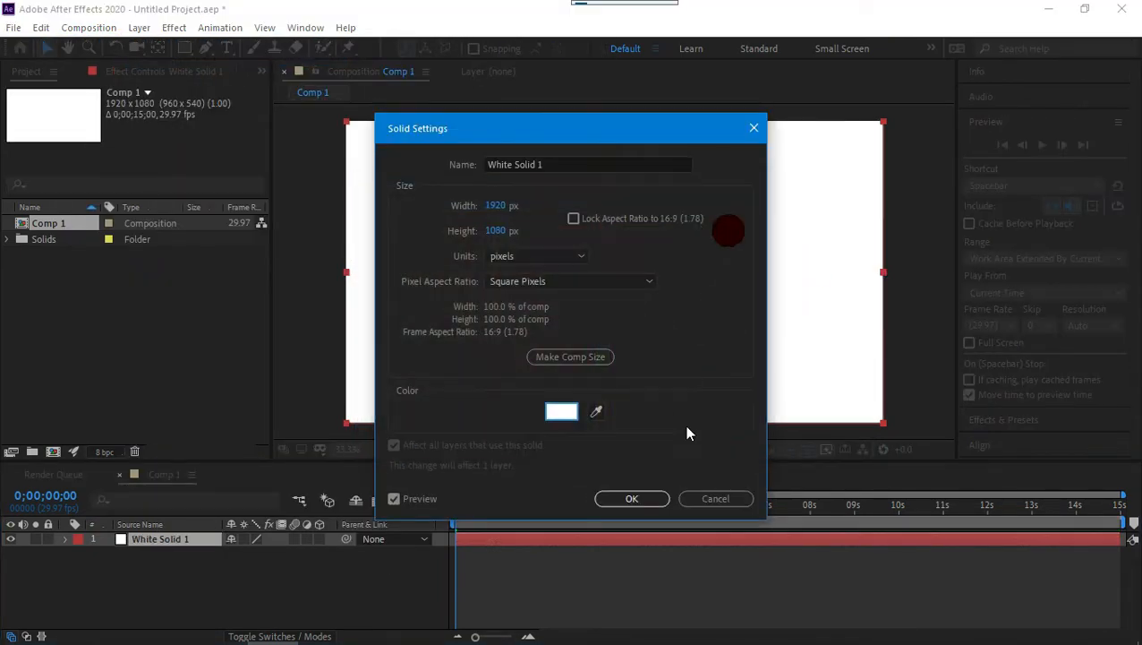
click(625, 497)
Import logo ARTFOR2.png as footage and add it to Comp 1 above the white solid.
right_click(102, 370)
mouse_move(153, 415)
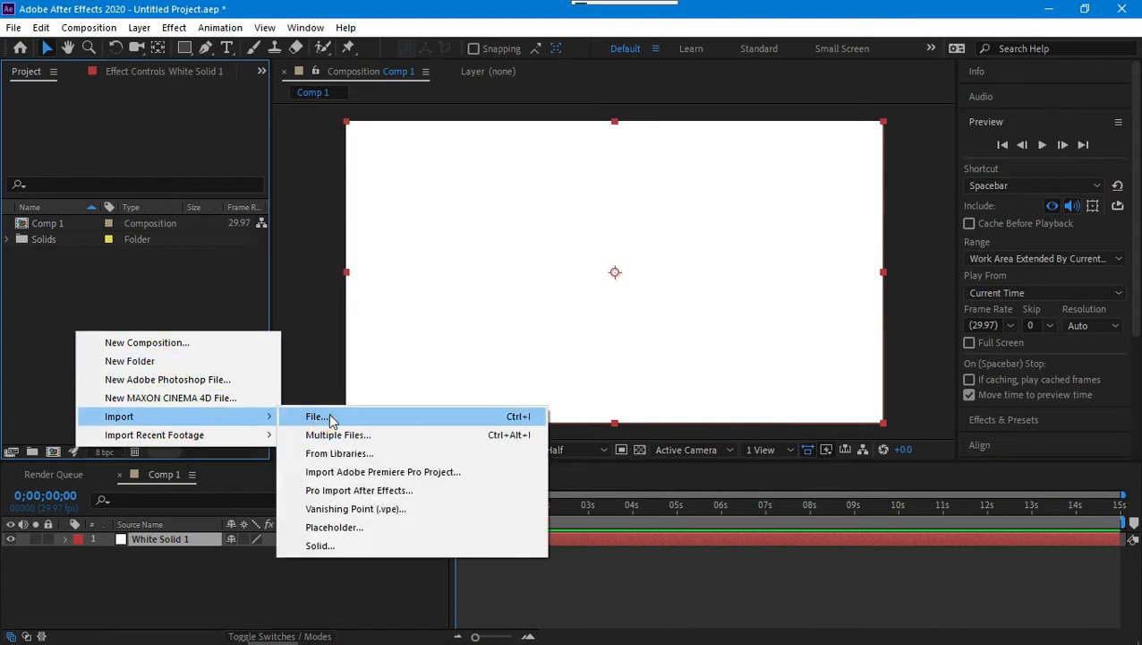
click(331, 418)
click(224, 341)
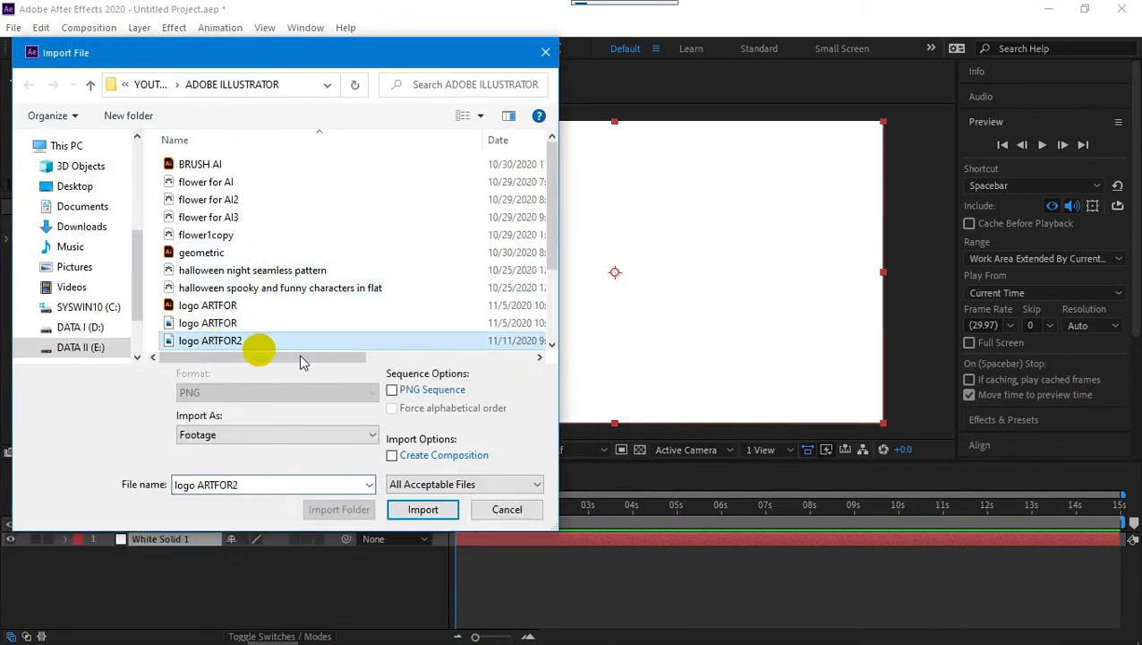
click(422, 510)
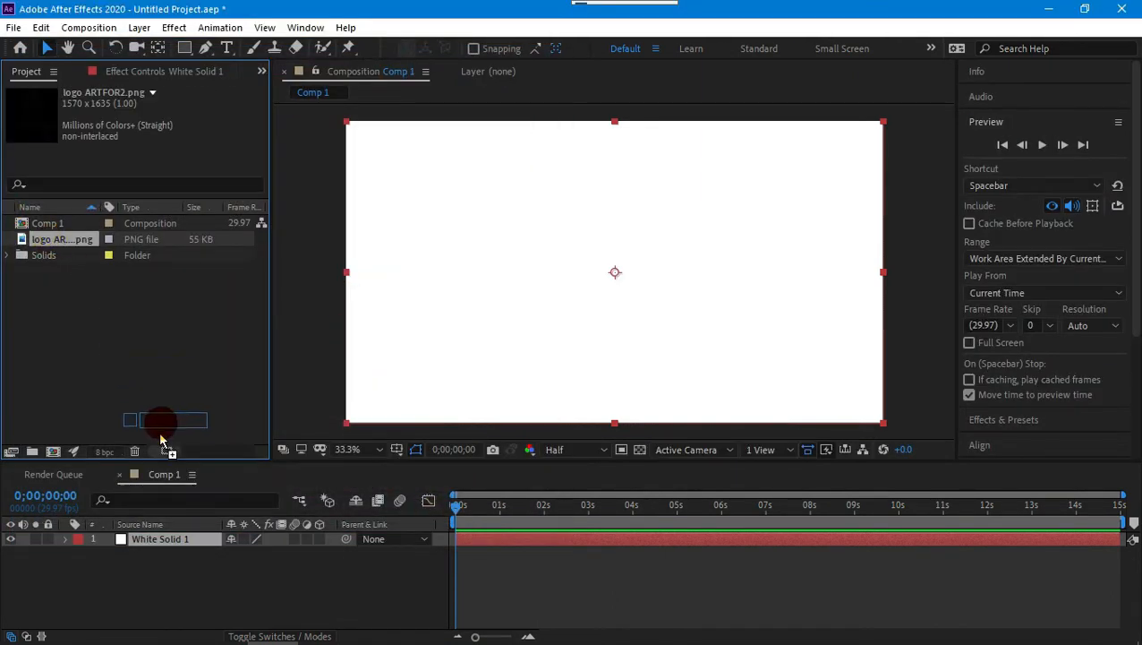
drag(161, 439, 178, 540)
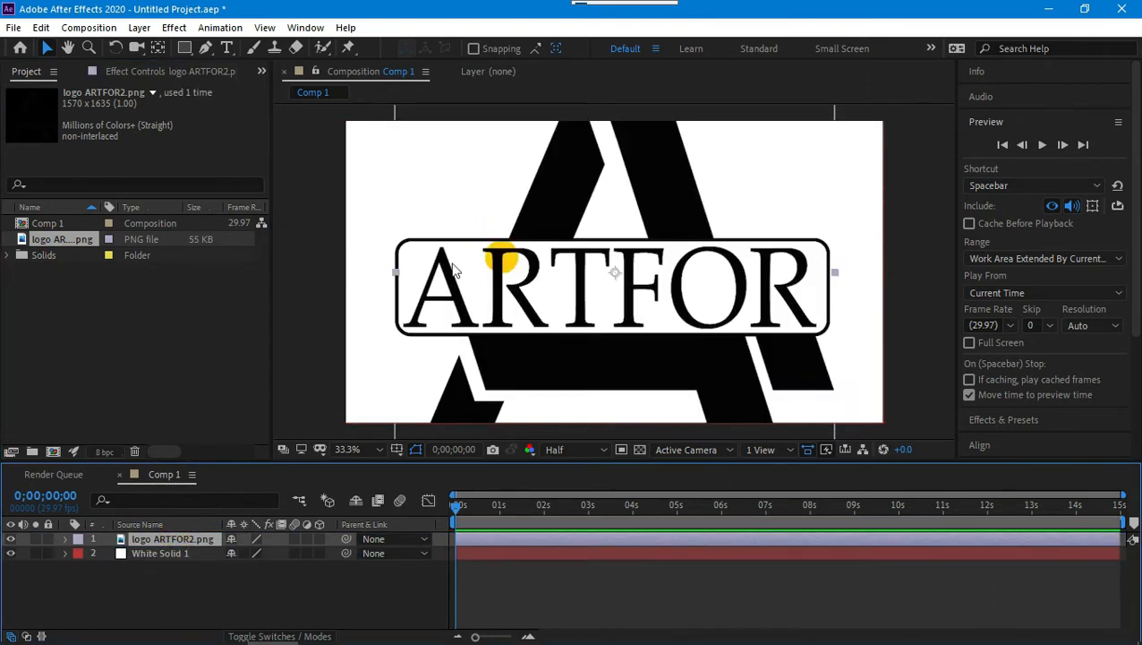
Scale the logo down to fit inside the frame and centre it horizontally and vertically in the composition.
drag(734, 224, 736, 320)
drag(836, 140, 770, 129)
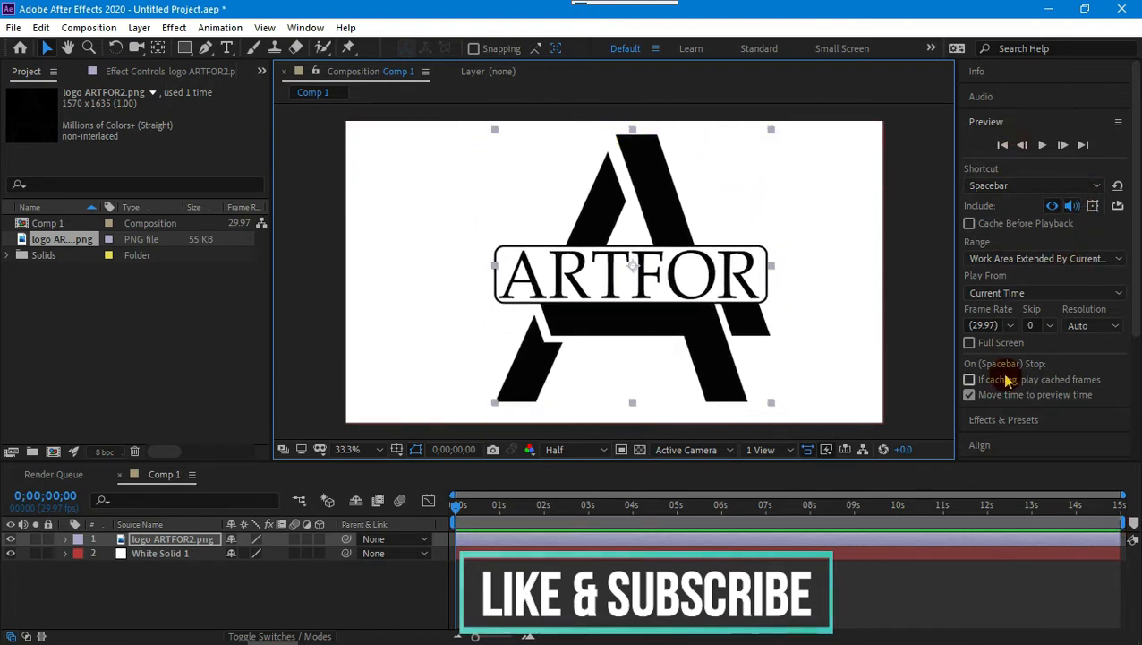
click(1025, 445)
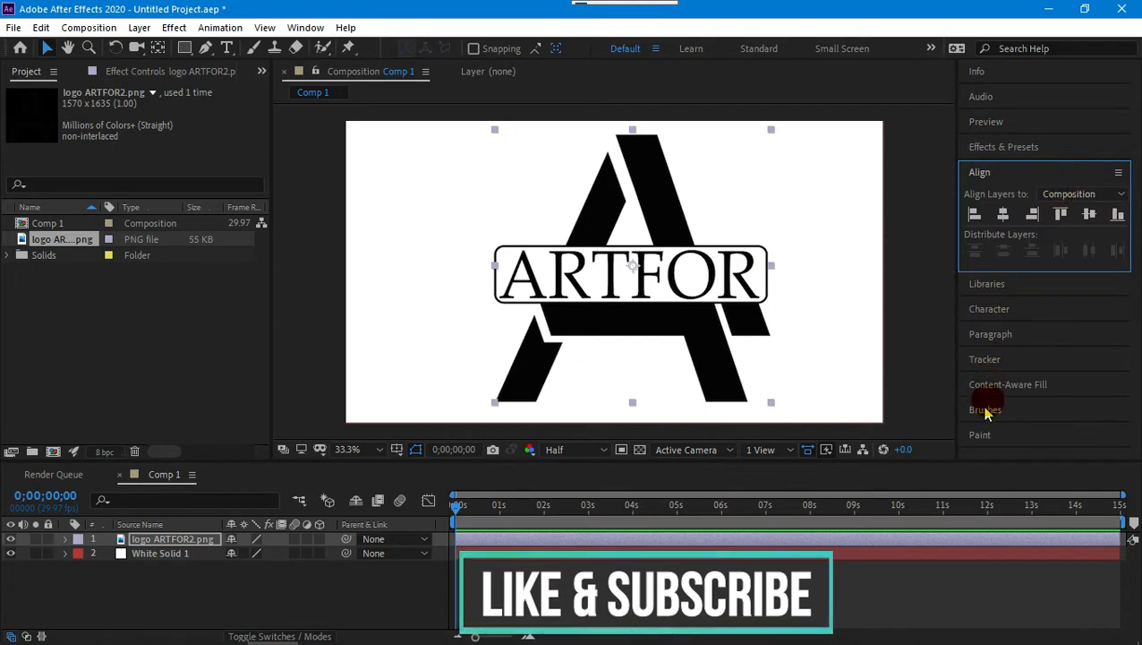
click(1004, 214)
click(1090, 214)
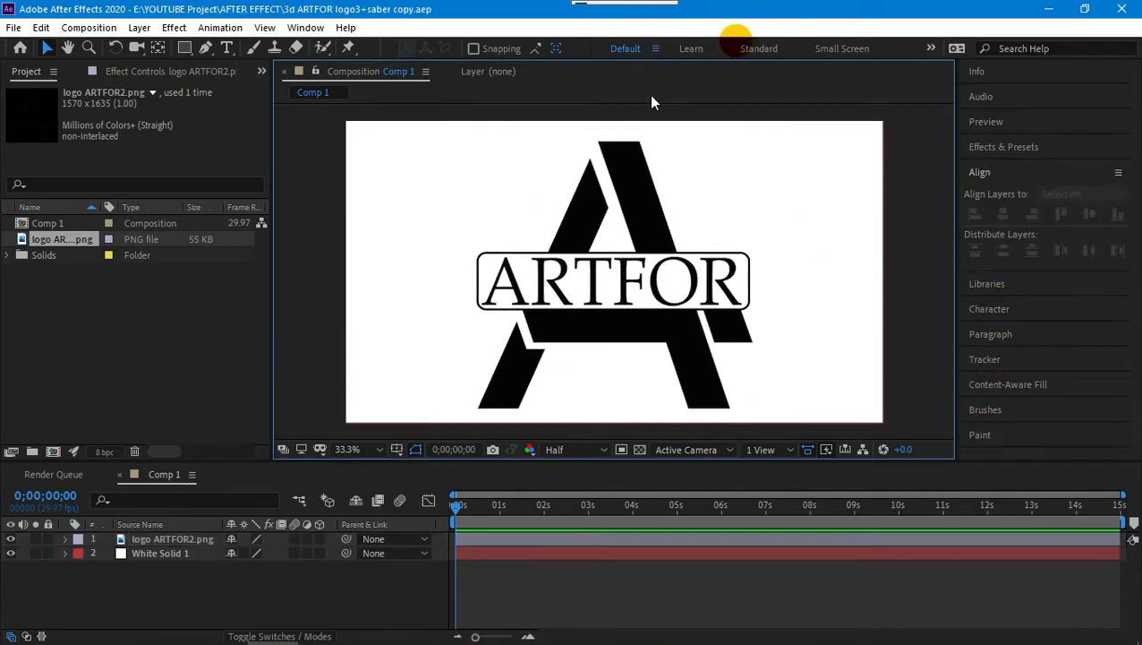
Duplicate the logo layer and move one copy beneath the white solid in the layer stack.
click(175, 539)
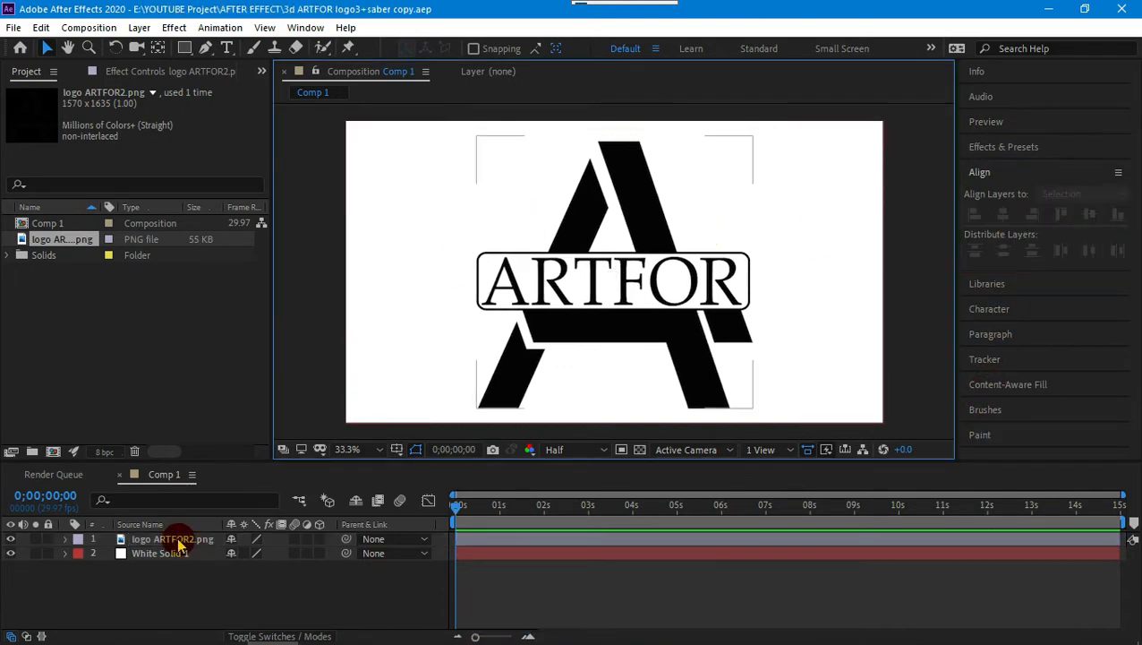
right_click(179, 541)
click(114, 10)
click(77, 30)
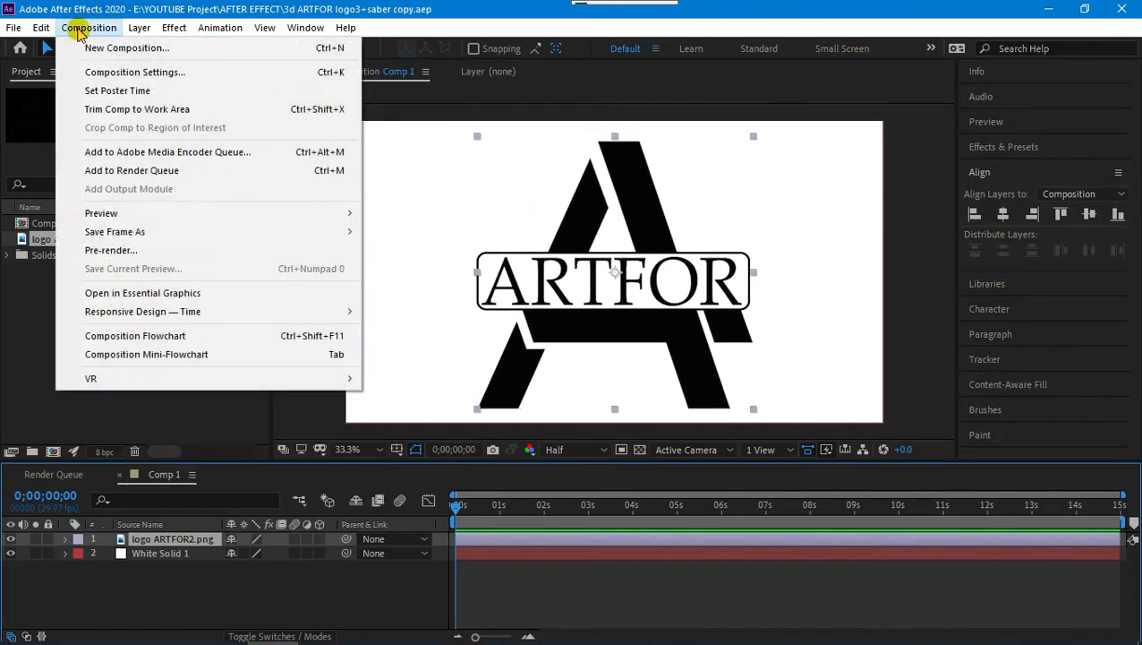
click(98, 204)
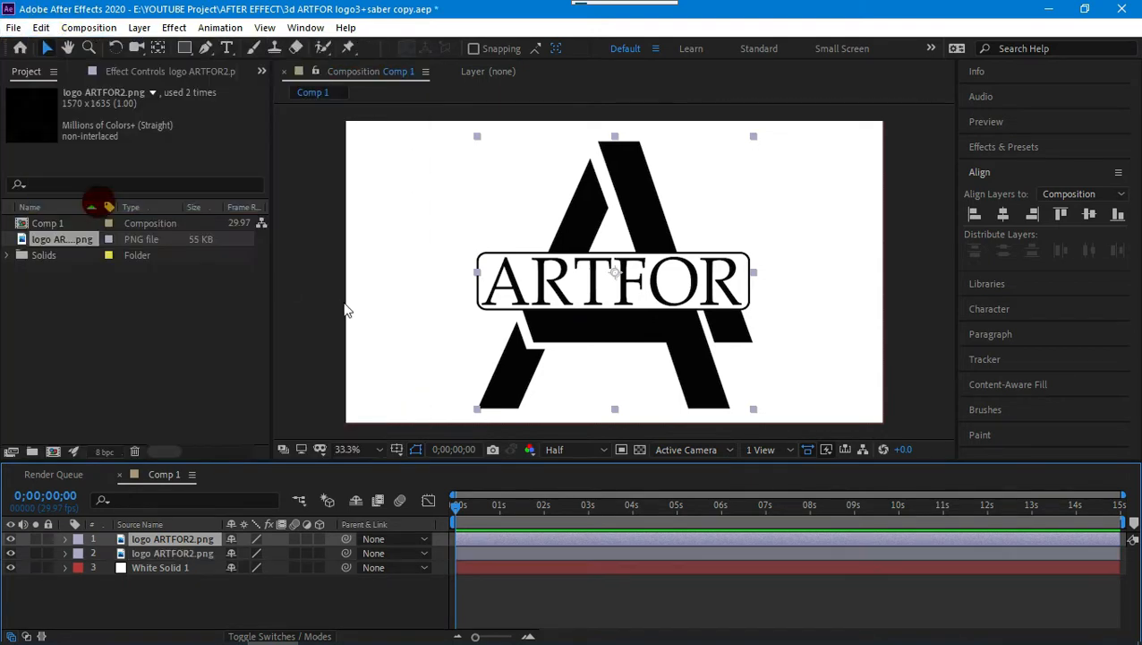
click(170, 553)
drag(166, 587, 165, 582)
Pre-compose the topmost logo layer into its own composition.
click(166, 540)
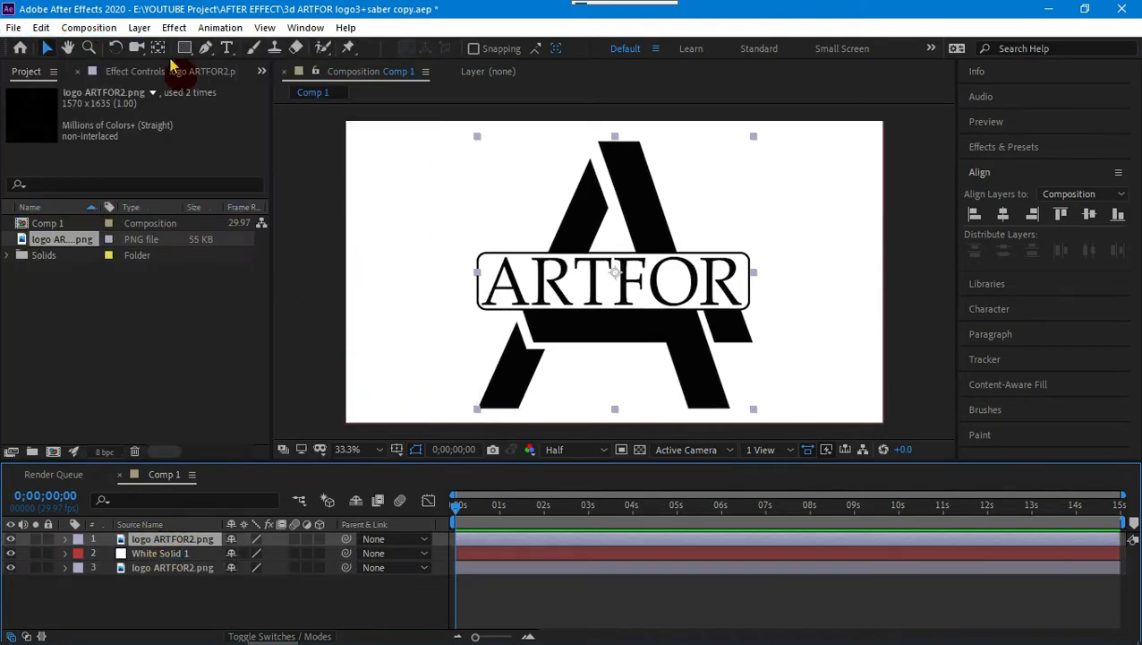
click(139, 28)
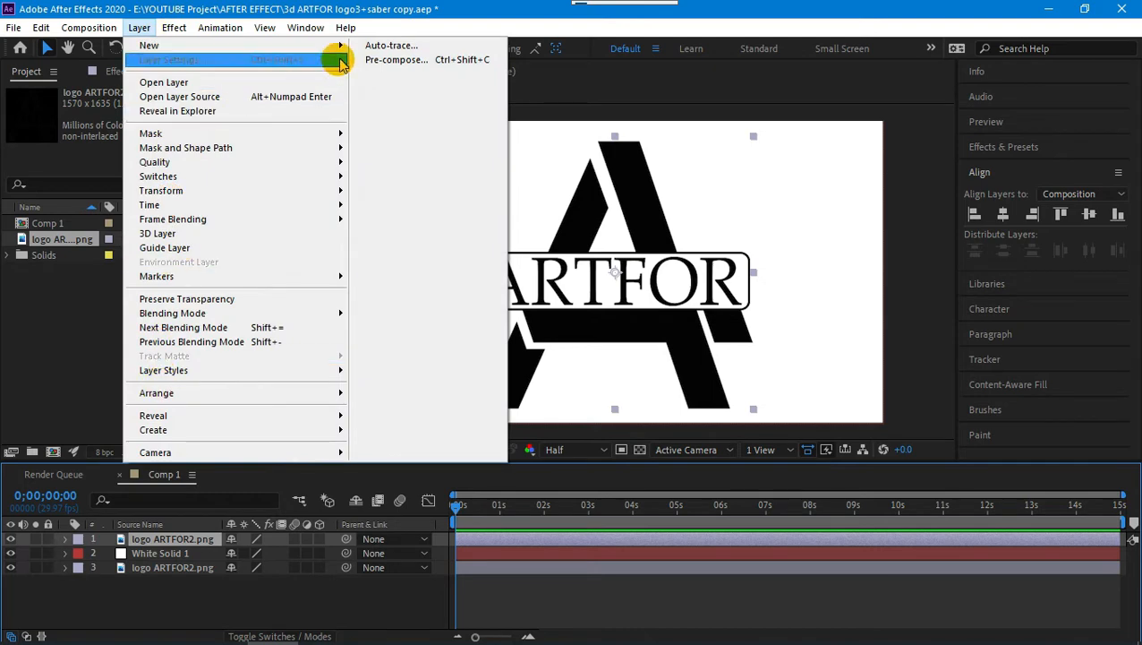
click(358, 57)
click(430, 340)
click(612, 439)
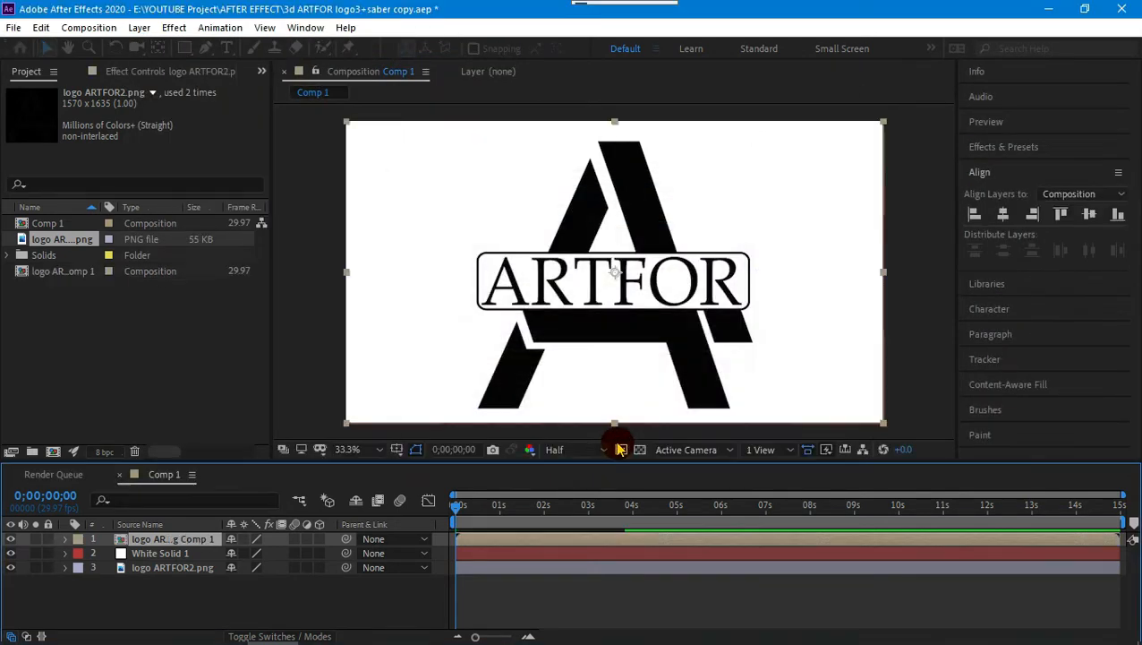
Auto-trace the pre-composed logo layer to generate masks along its letter and shape outlines.
click(139, 28)
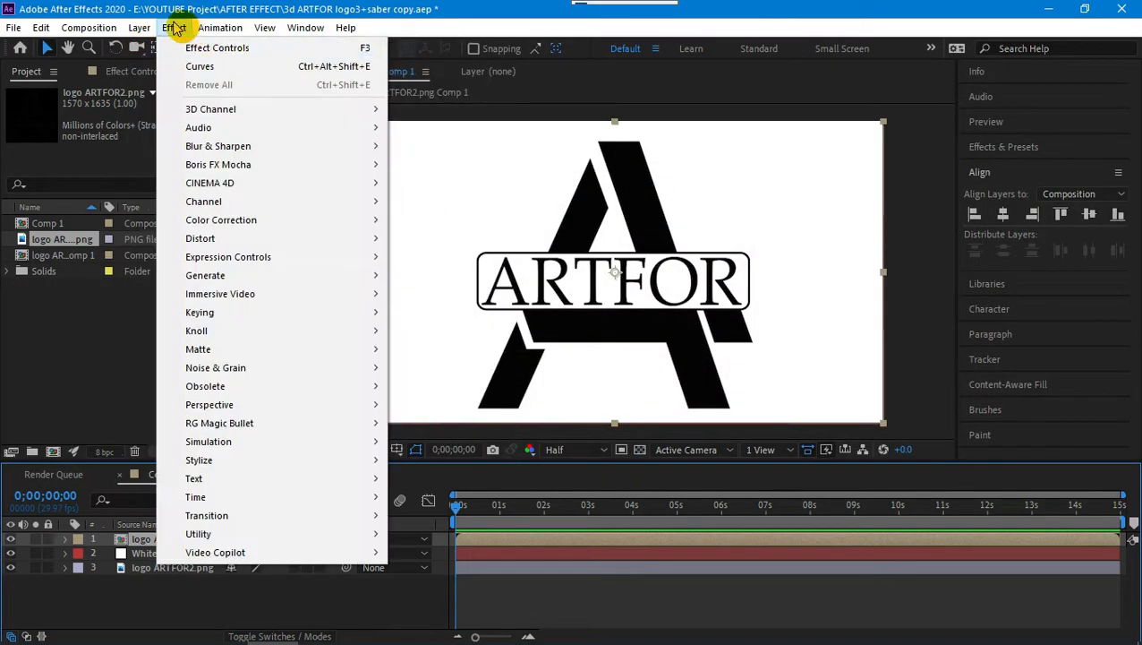
click(377, 56)
click(617, 460)
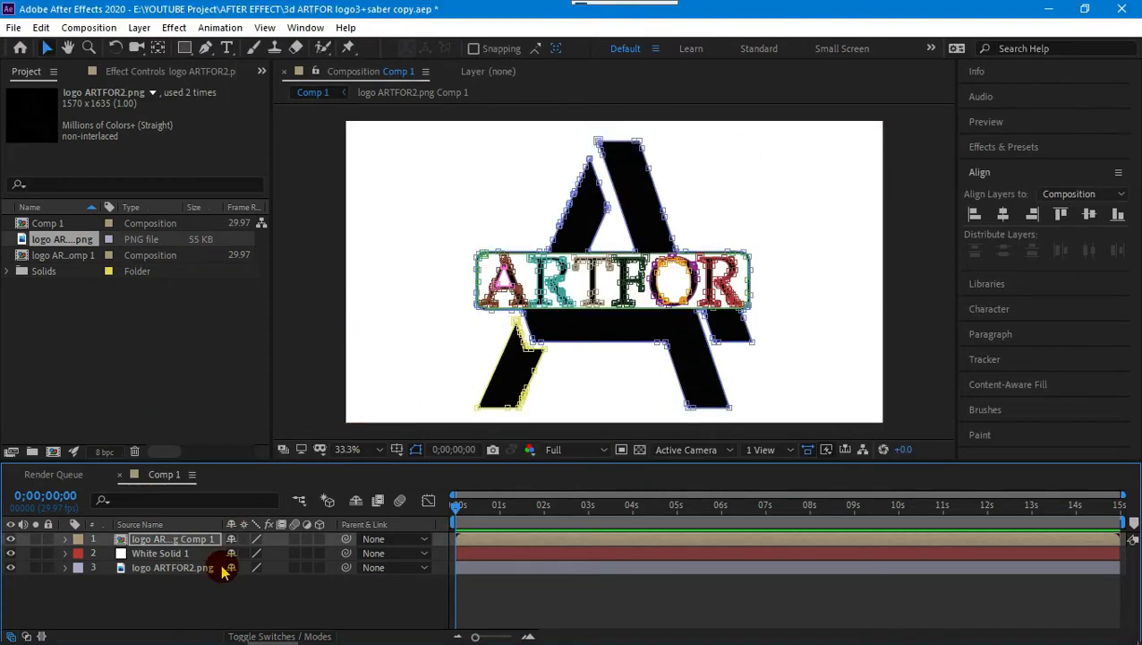
Find the Video Copilot Element effect and apply it to the pre-composed logo layer.
click(194, 540)
click(1004, 147)
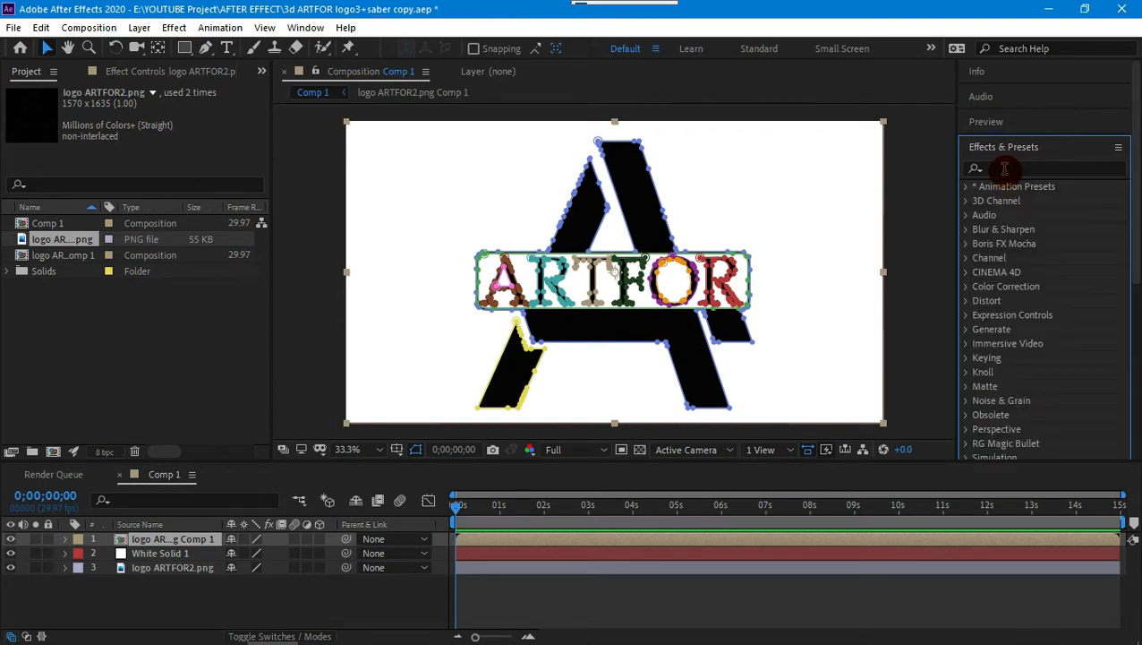
click(1002, 170)
text(ele)
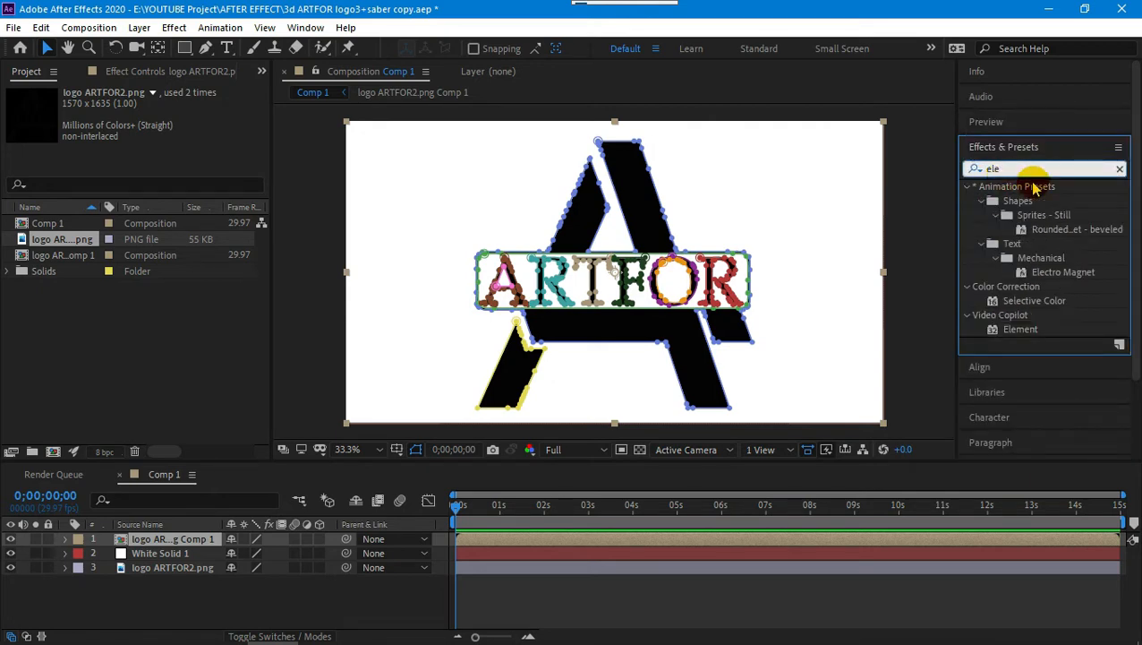
text(ment)
drag(1027, 203, 177, 539)
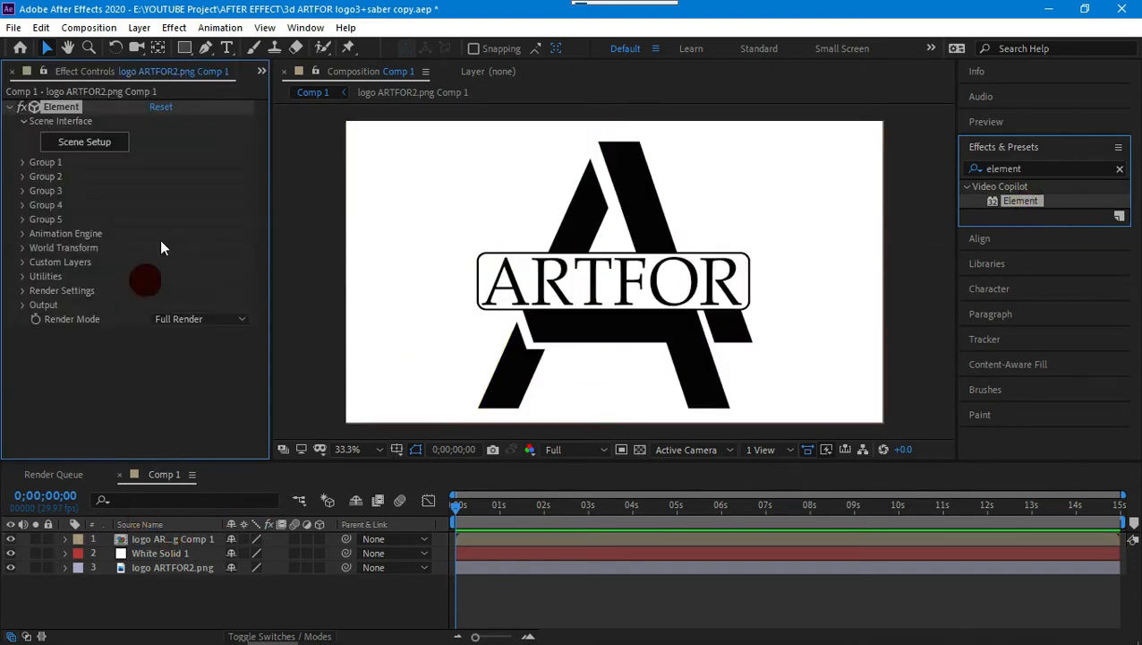
Assign logo ARTFOR2.png Comp 1 to Path Layer 1 in Element's Custom Text and Masks settings.
click(24, 262)
click(36, 276)
scroll(36, 276, down, 1)
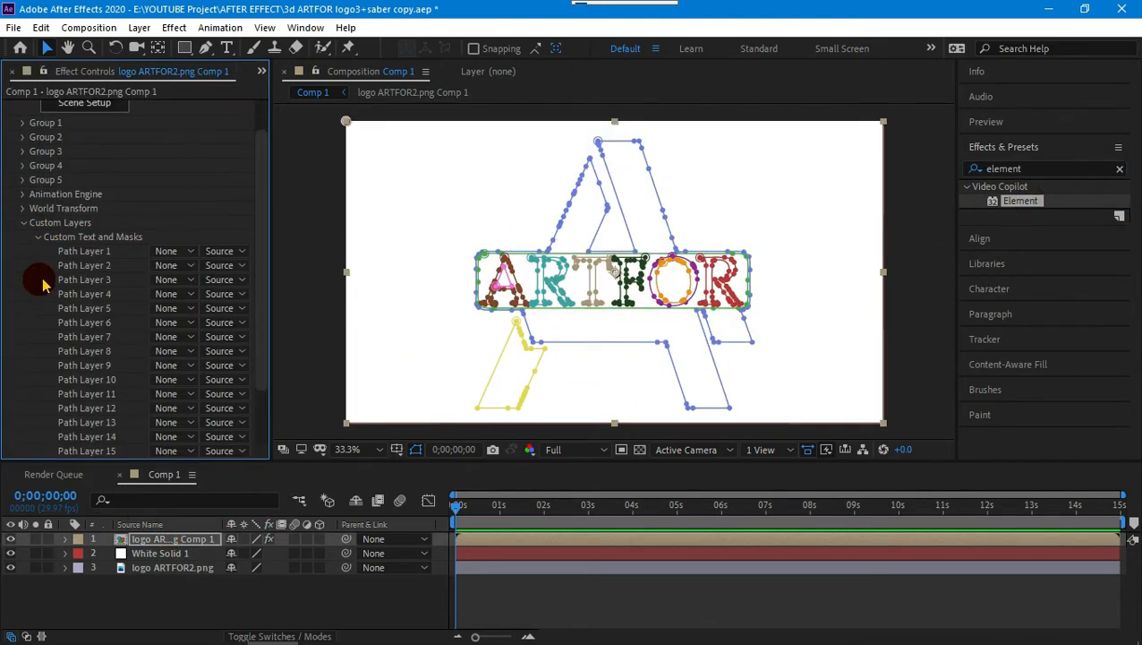
click(175, 251)
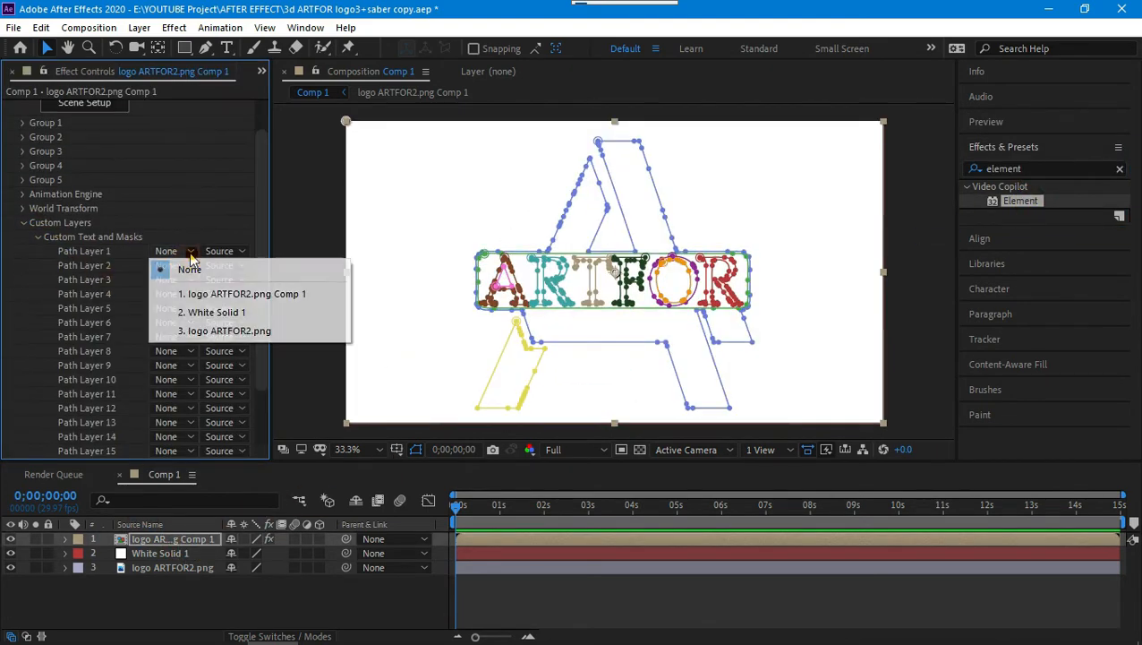
click(205, 295)
Extrude the logo path into a 3D model in Element's Scene Setup and hide the preview grid.
scroll(127, 219, up, 1)
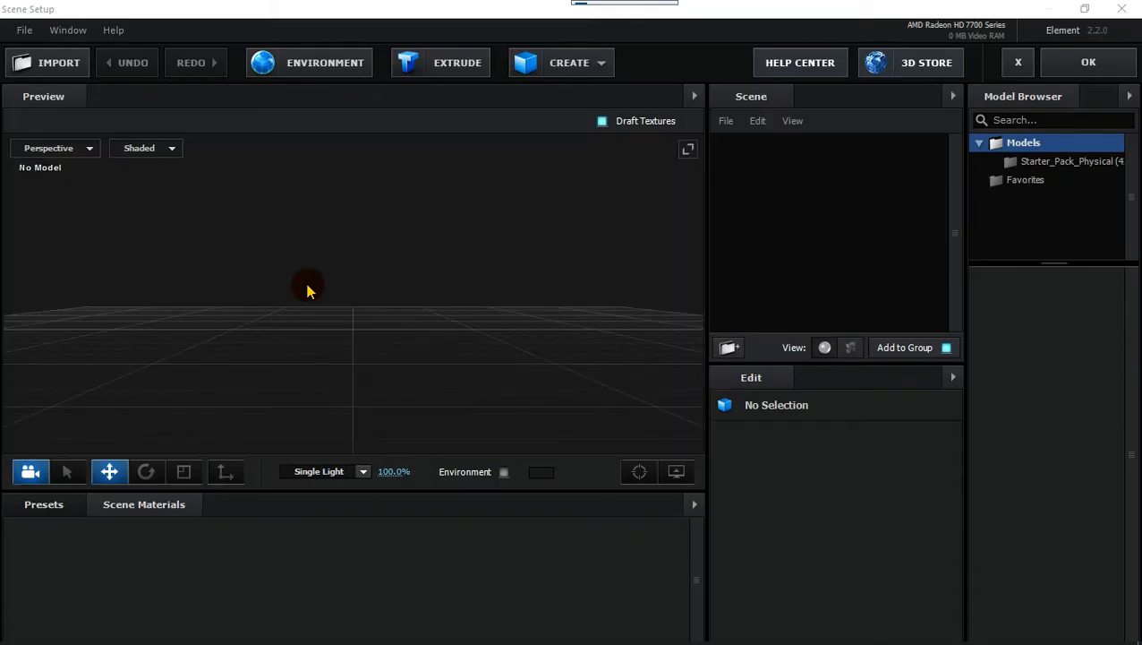
click(453, 59)
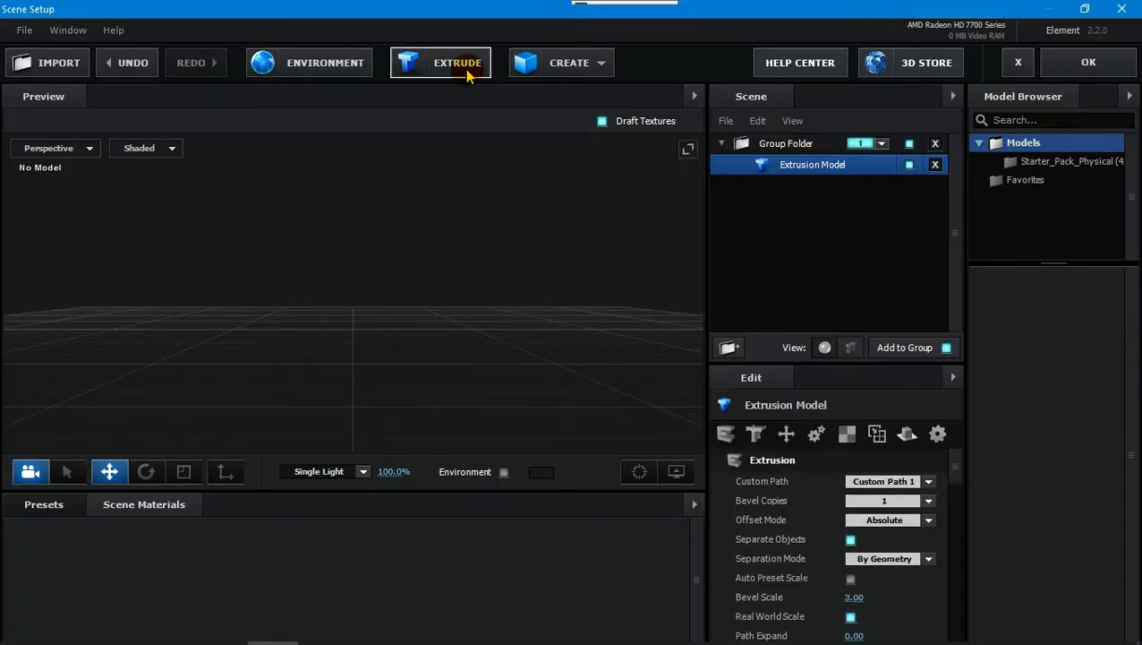
drag(502, 398, 523, 349)
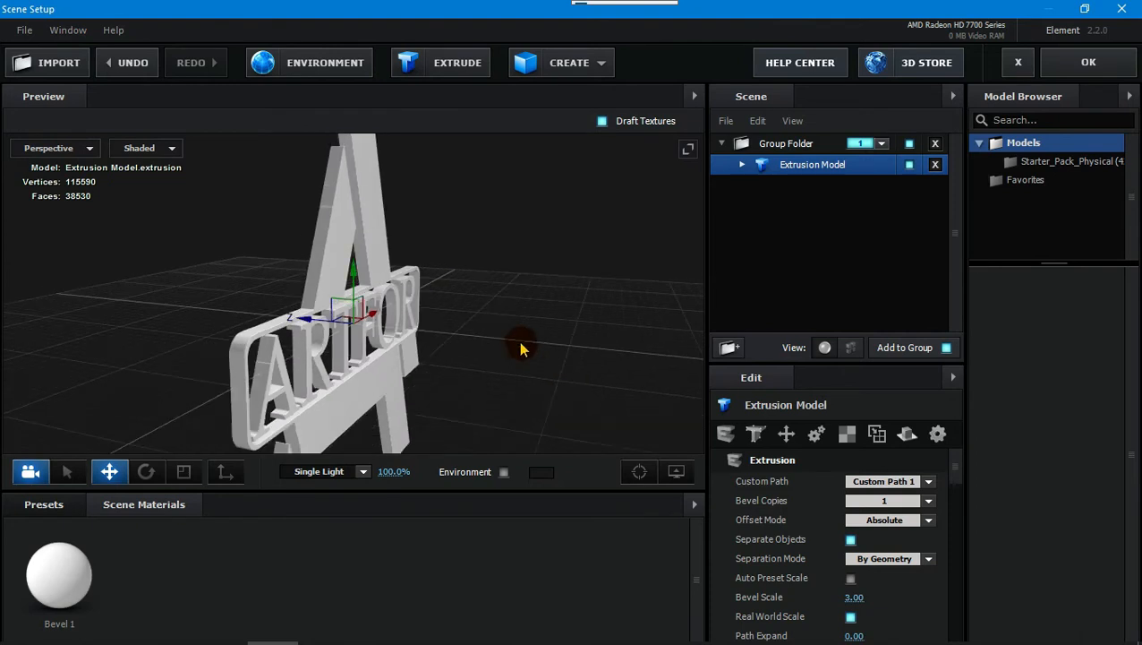
click(676, 472)
Set the extrusion model's tessellation Path Resolution to Extreme.
scroll(828, 509, down, 3)
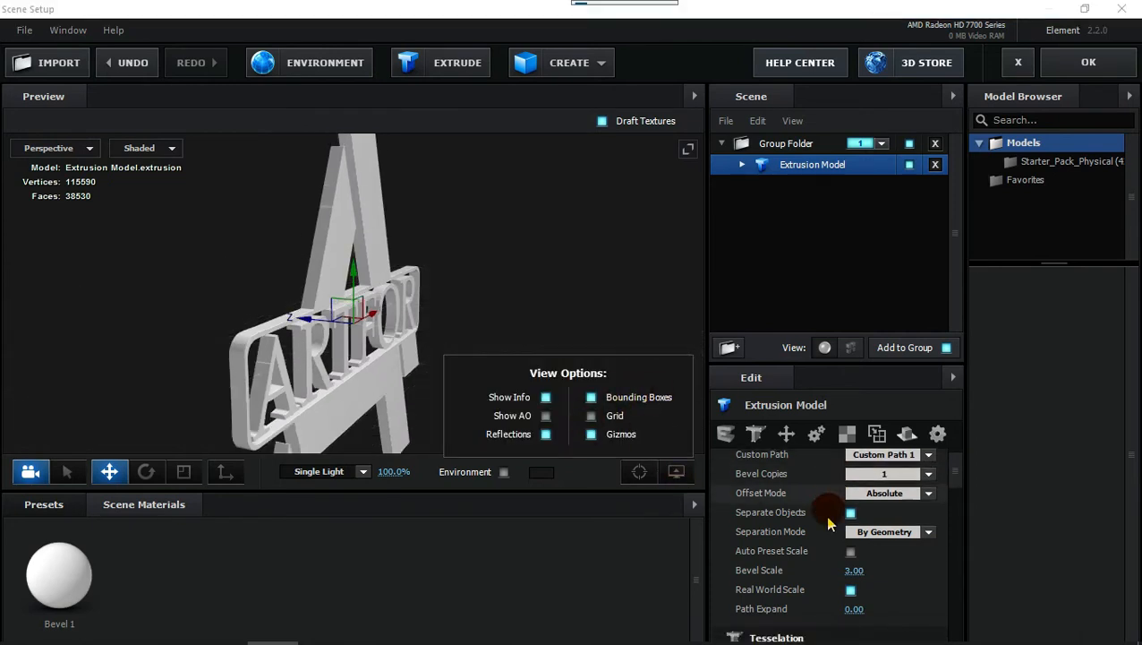
scroll(926, 510, down, 2)
scroll(923, 501, up, 3)
click(922, 509)
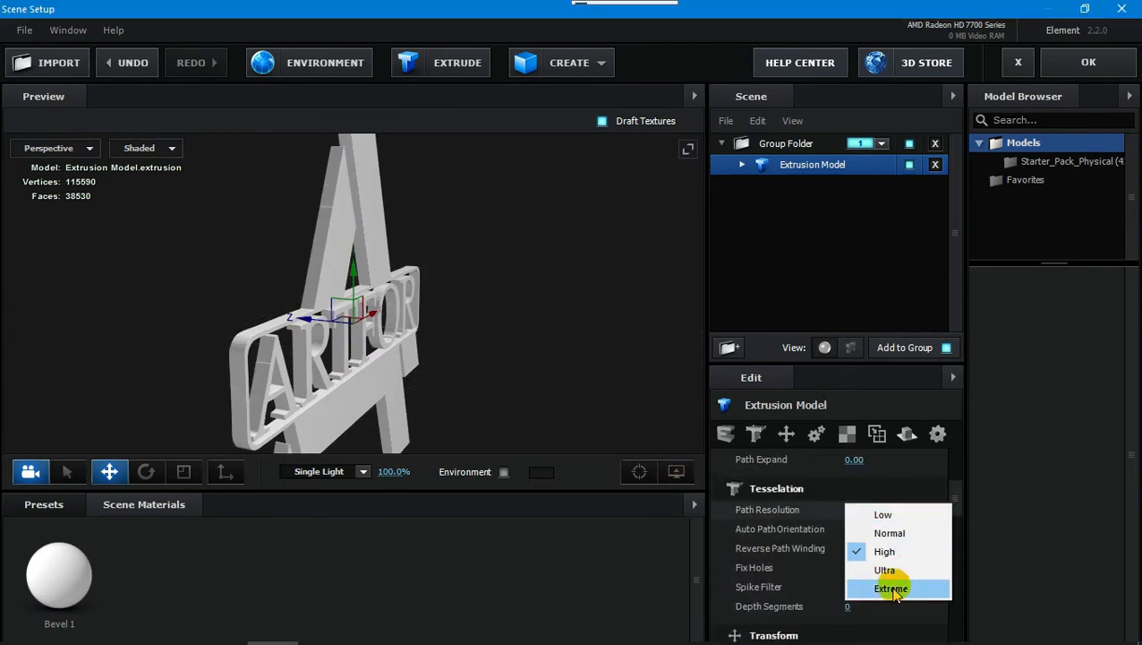
click(894, 588)
Set the Extrude value of the model's Bevel 1 to 5 and duplicate the extrusion model.
click(742, 164)
click(818, 185)
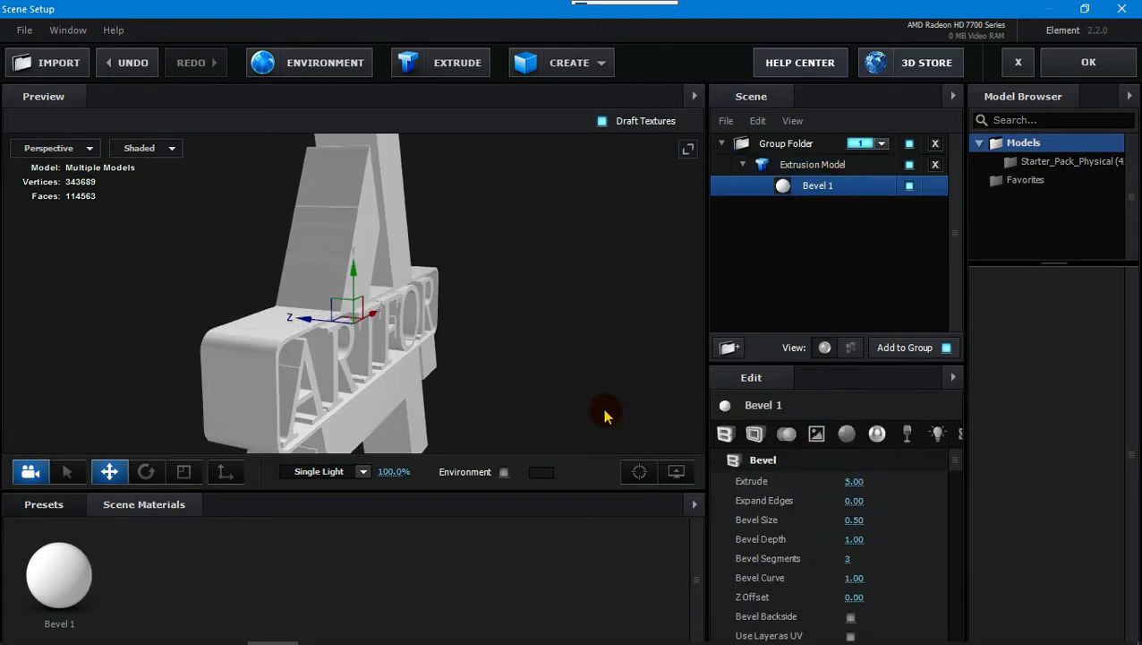
drag(607, 415, 596, 394)
right_click(821, 167)
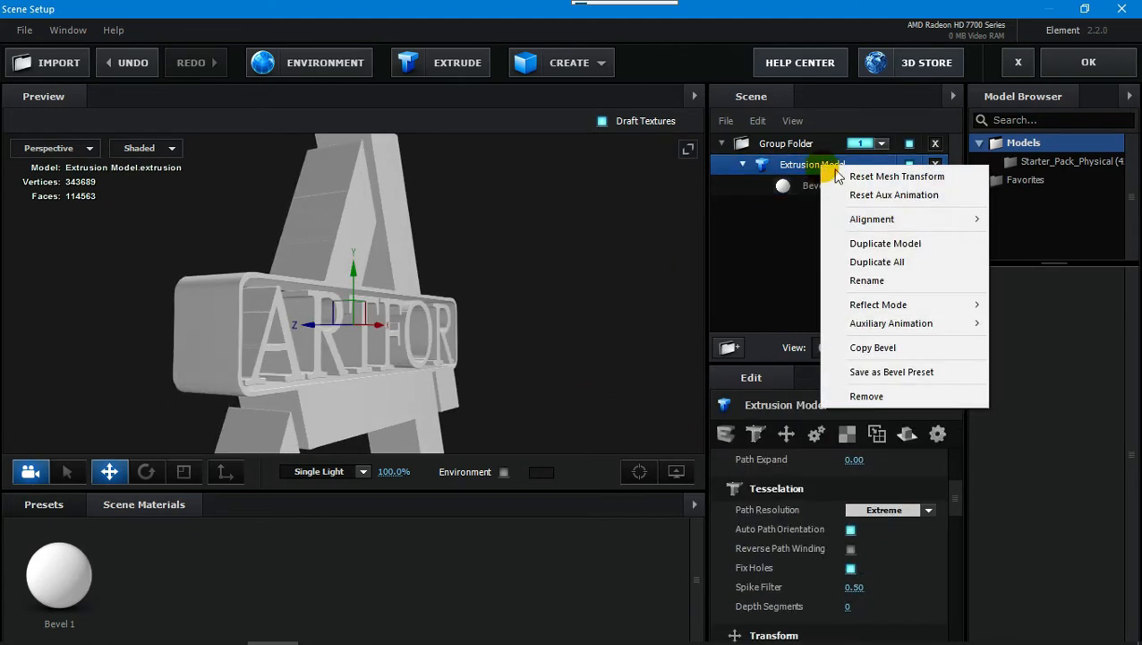
click(900, 243)
Enable the bevel outline on the duplicated model's Bevel 1 and set its Outside Bevel to 300%.
click(817, 227)
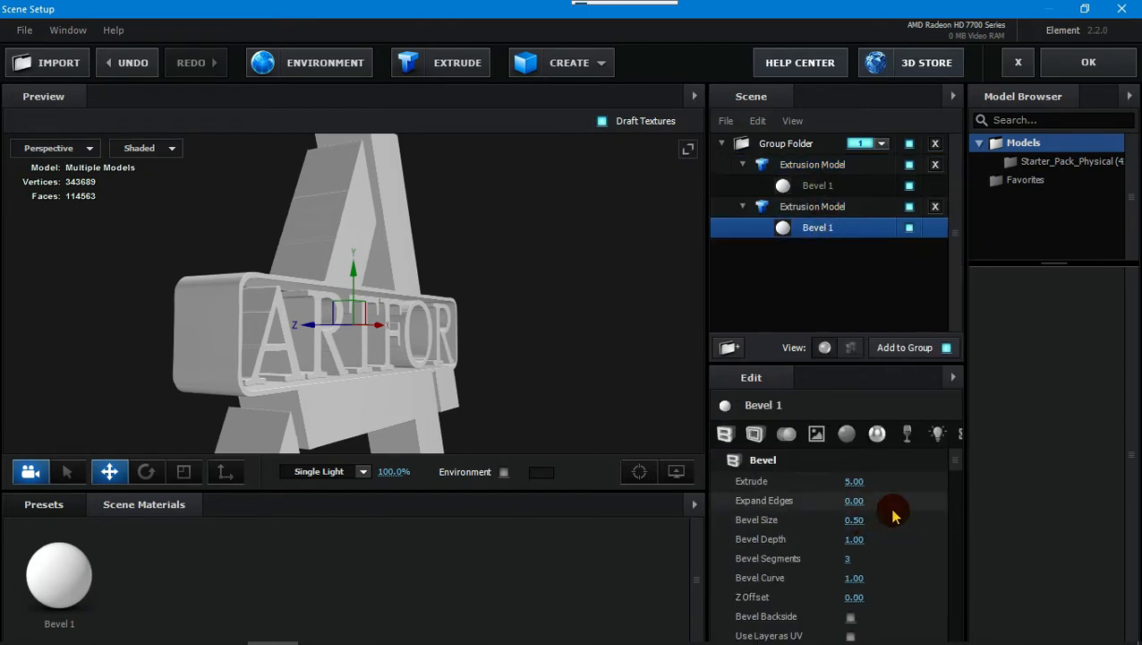
scroll(895, 515, down, 1)
scroll(892, 513, down, 4)
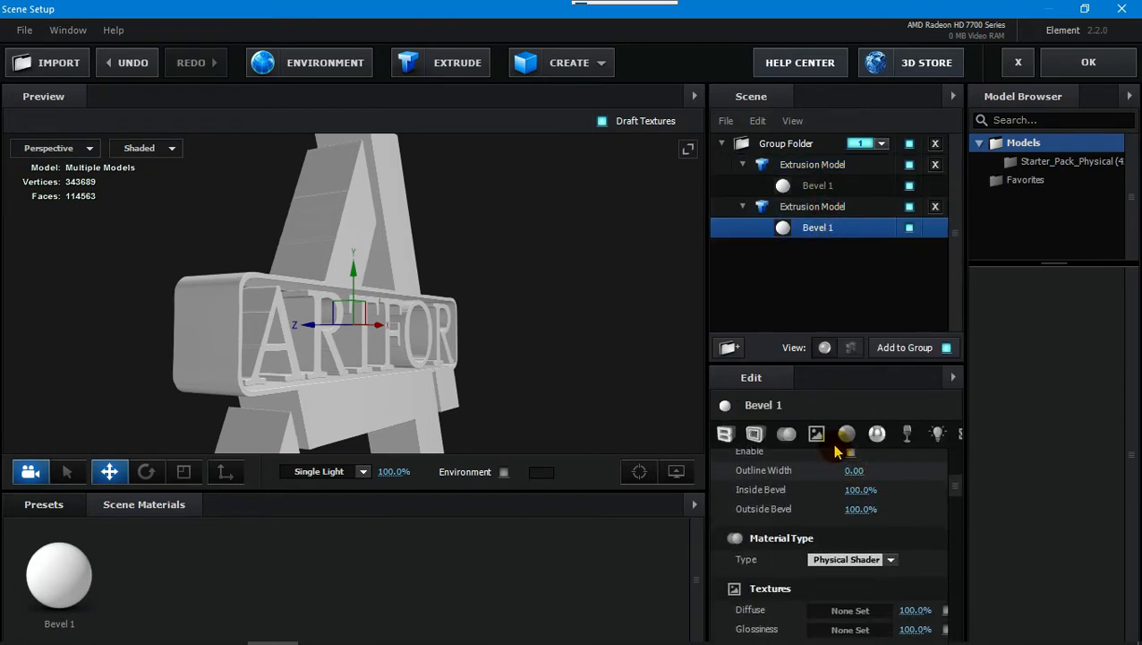
click(851, 452)
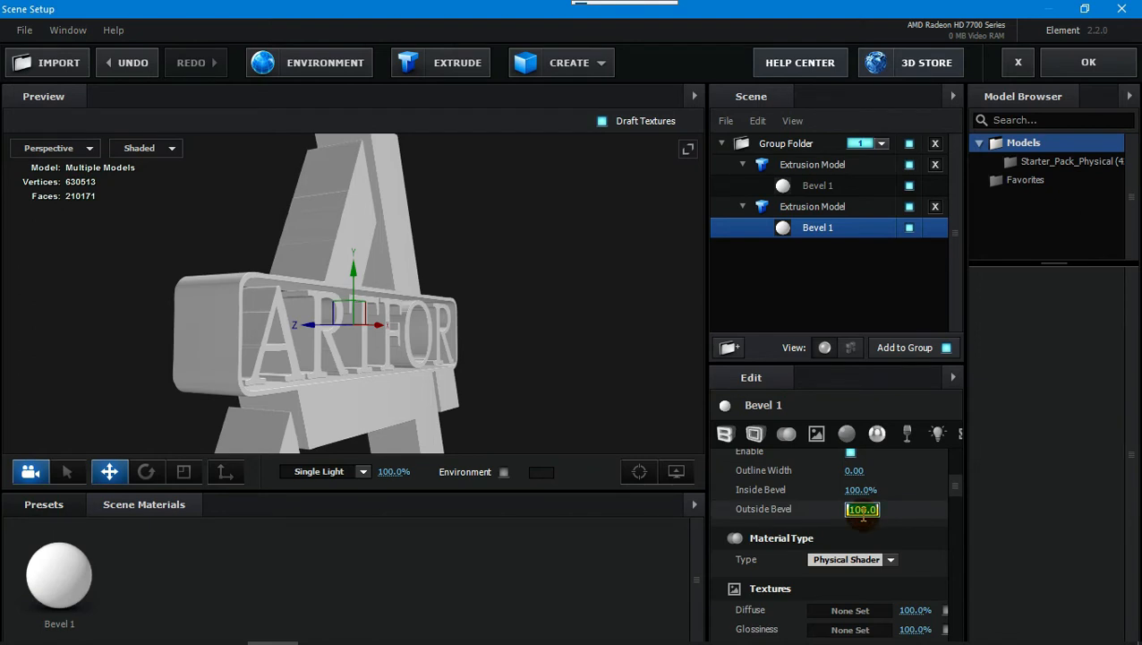
text(300)
key(Return)
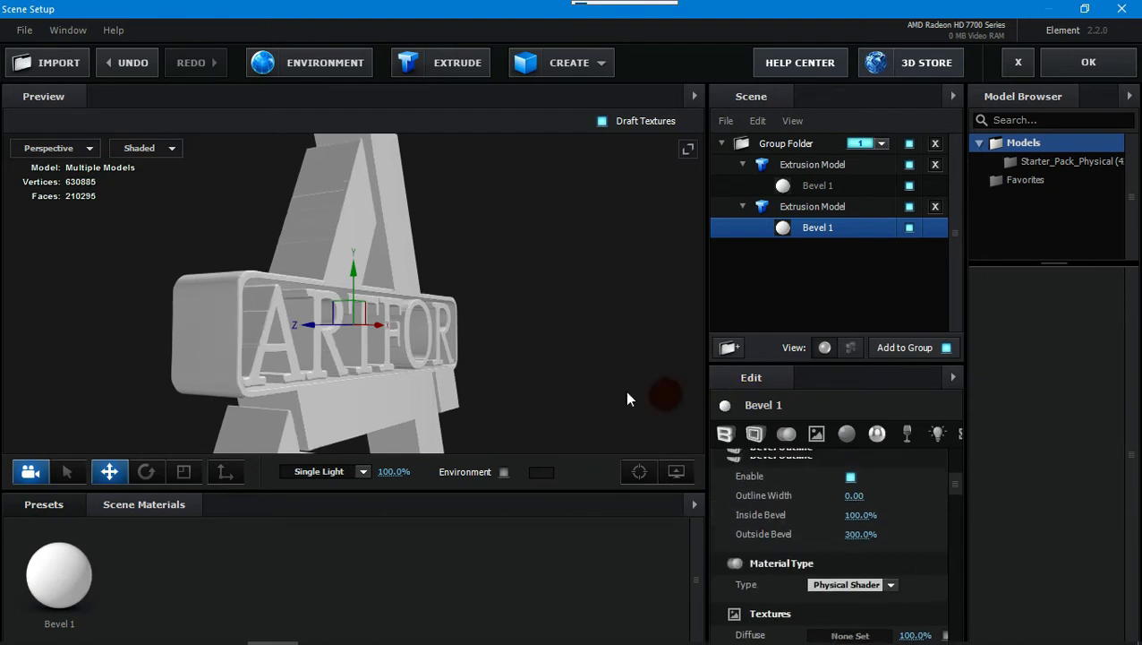
Set the Extrude value of the duplicated model's Bevel 1 to 1.
scroll(887, 465, up, 4)
click(859, 484)
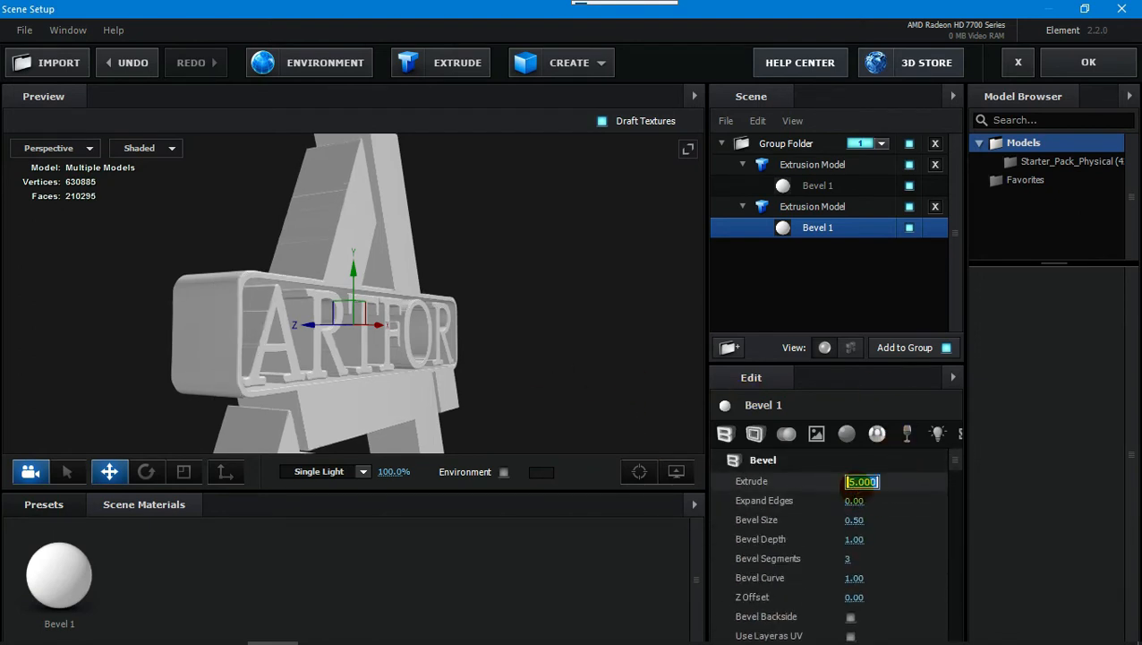
text(1)
key(Return)
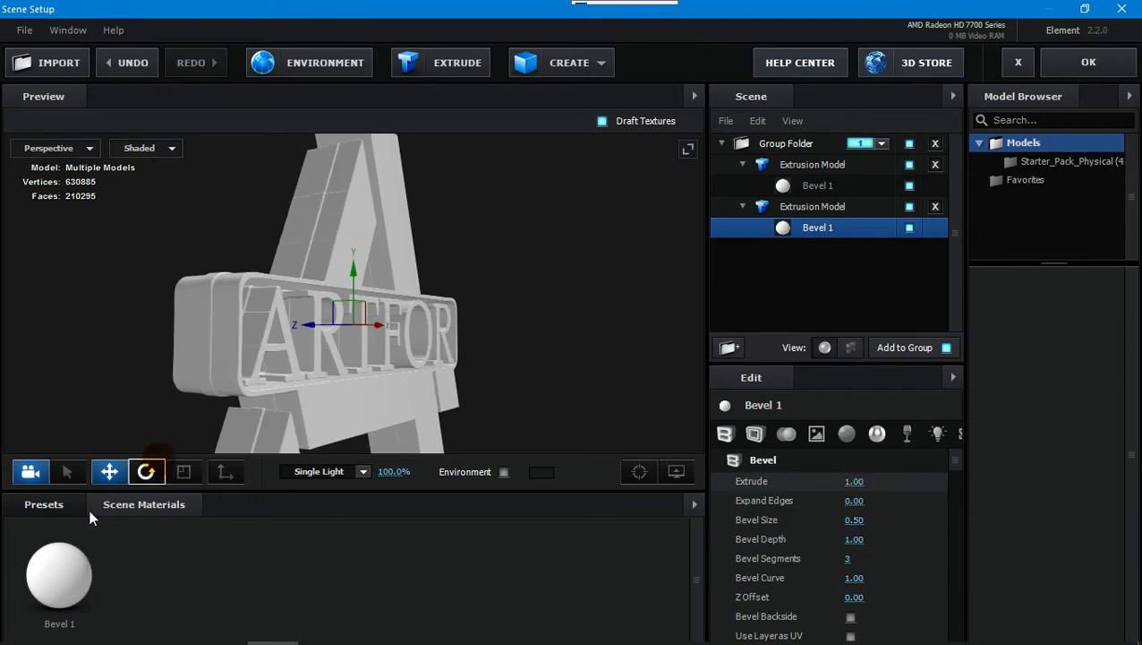
Apply the clean_metal_brass metal preset to the duplicated extrusion model's bevel and move that model along Z to the logo's front face.
click(44, 504)
double_click(89, 583)
scroll(112, 575, down, 5)
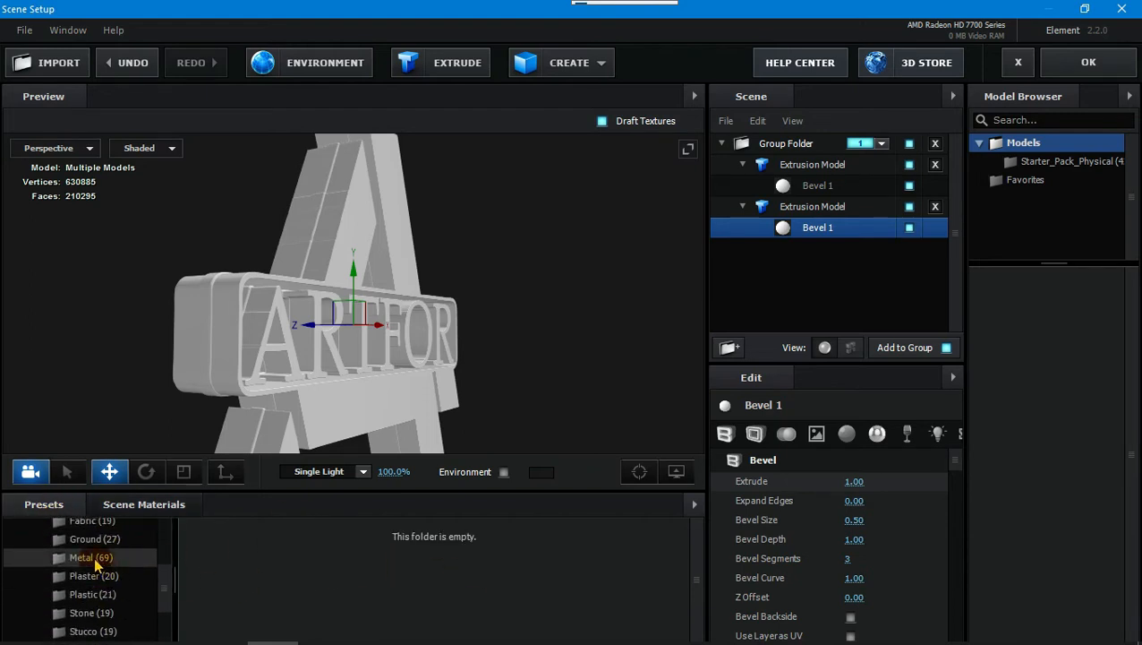
click(93, 557)
drag(336, 573, 787, 231)
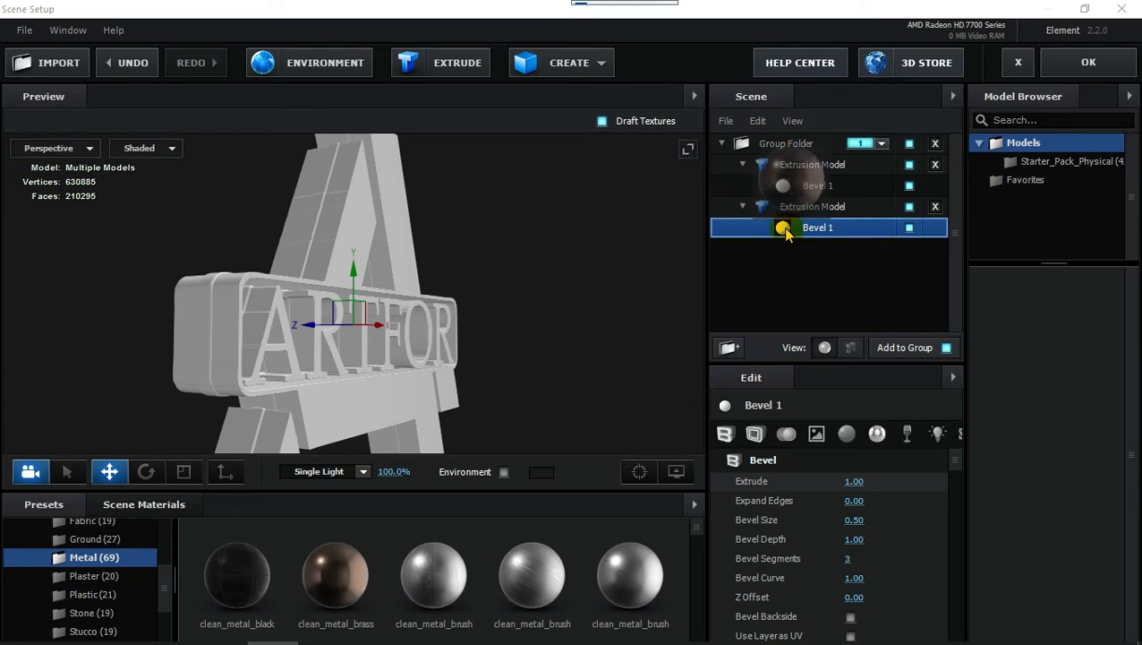
drag(469, 386, 497, 407)
drag(301, 335, 500, 347)
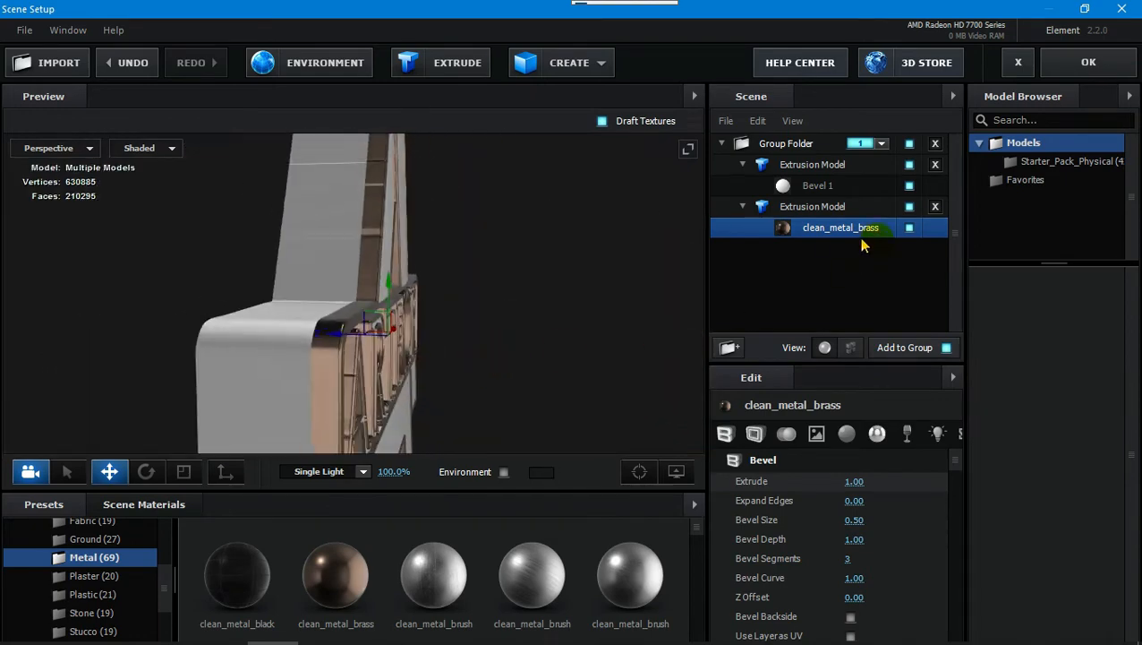
Duplicate the brass extrusion model and move the copy along Z to the logo's back face.
right_click(832, 226)
right_click(838, 208)
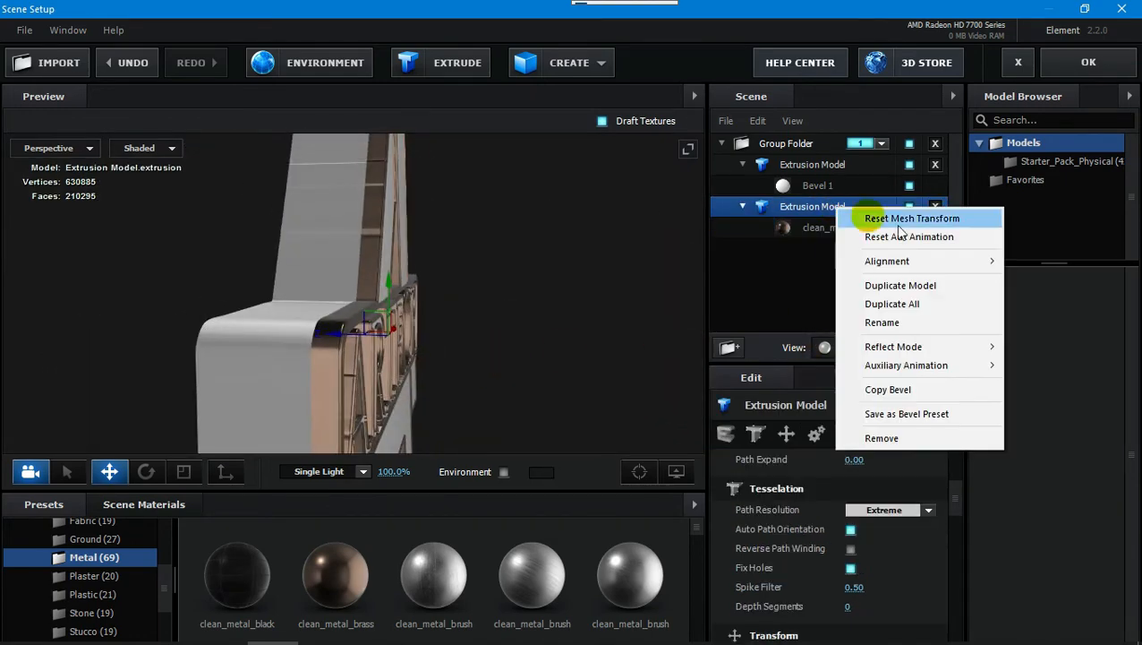
click(901, 284)
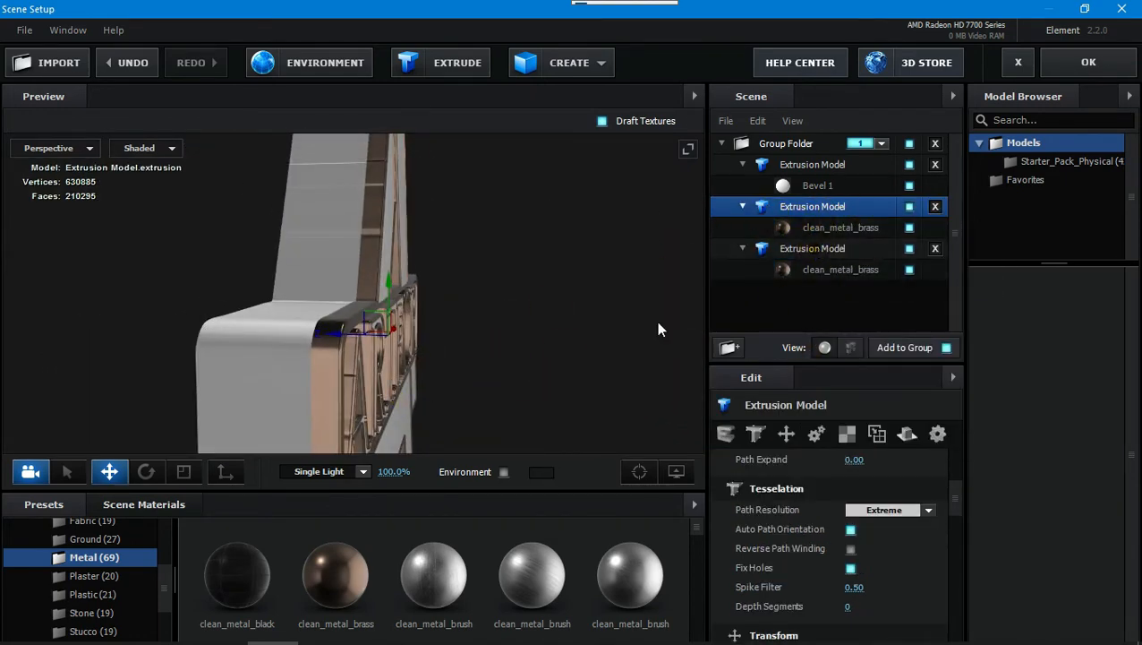
click(812, 249)
drag(658, 329, 556, 390)
drag(331, 337, 264, 335)
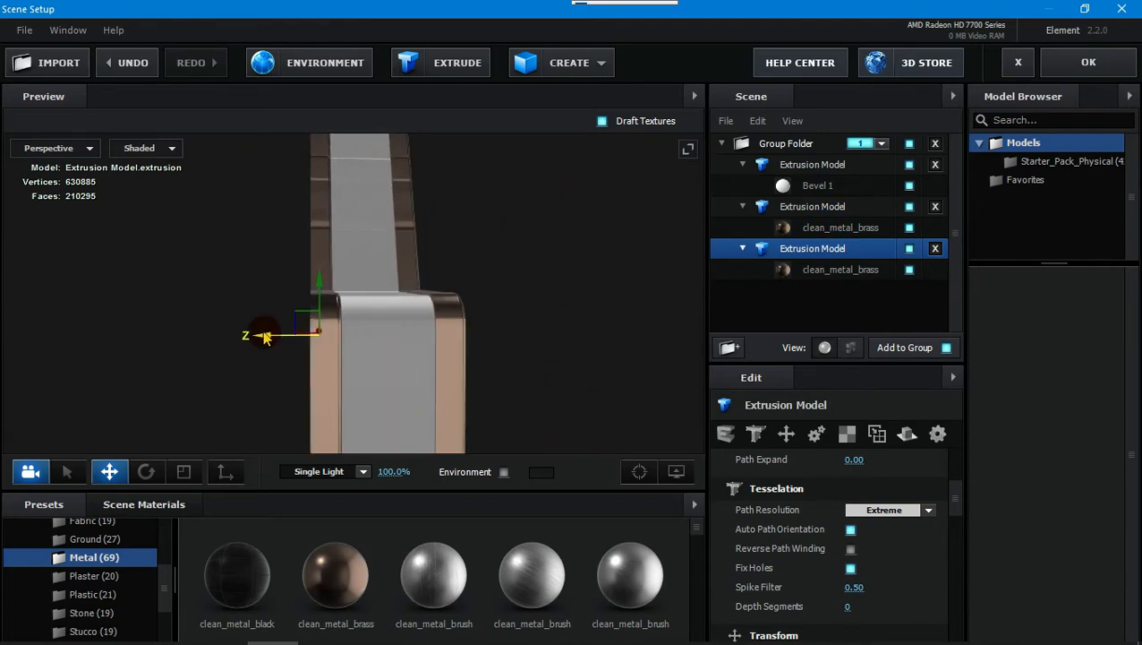
Duplicate the back brass model, set the third model's bevel Extrude to 2 and move it along Z to the middle of the logo's depth.
mouse_move(632, 342)
mouse_down()
mouse_move(541, 360)
mouse_move(610, 336)
mouse_up()
right_click(839, 257)
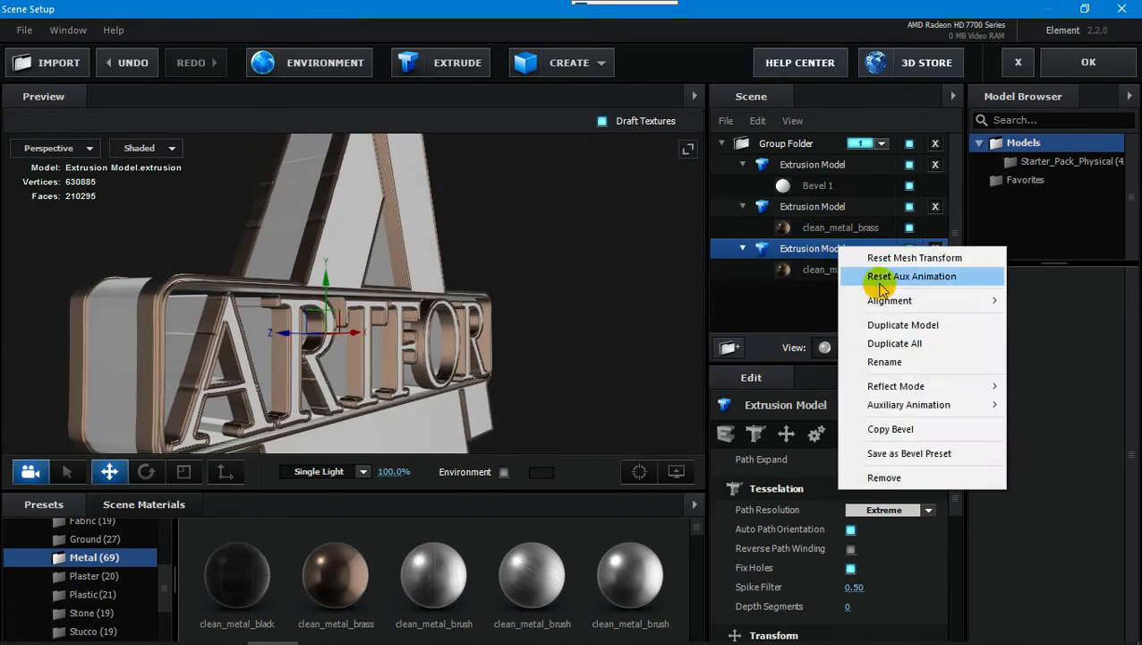
click(905, 326)
drag(559, 365, 617, 381)
scroll(761, 519, up, 5)
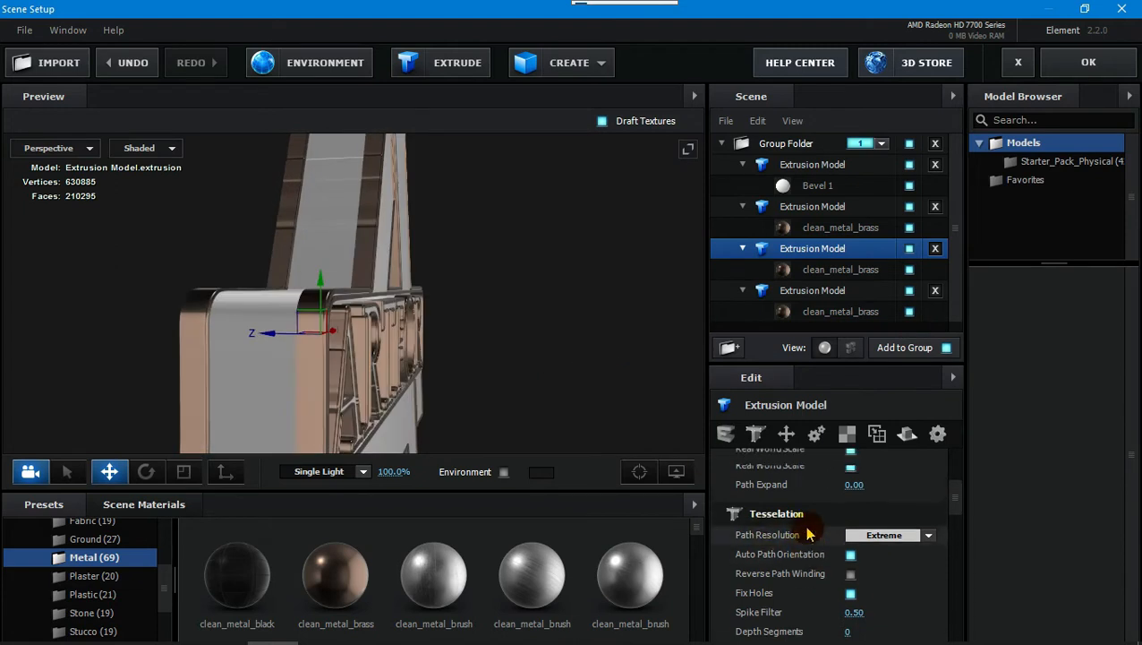
click(823, 273)
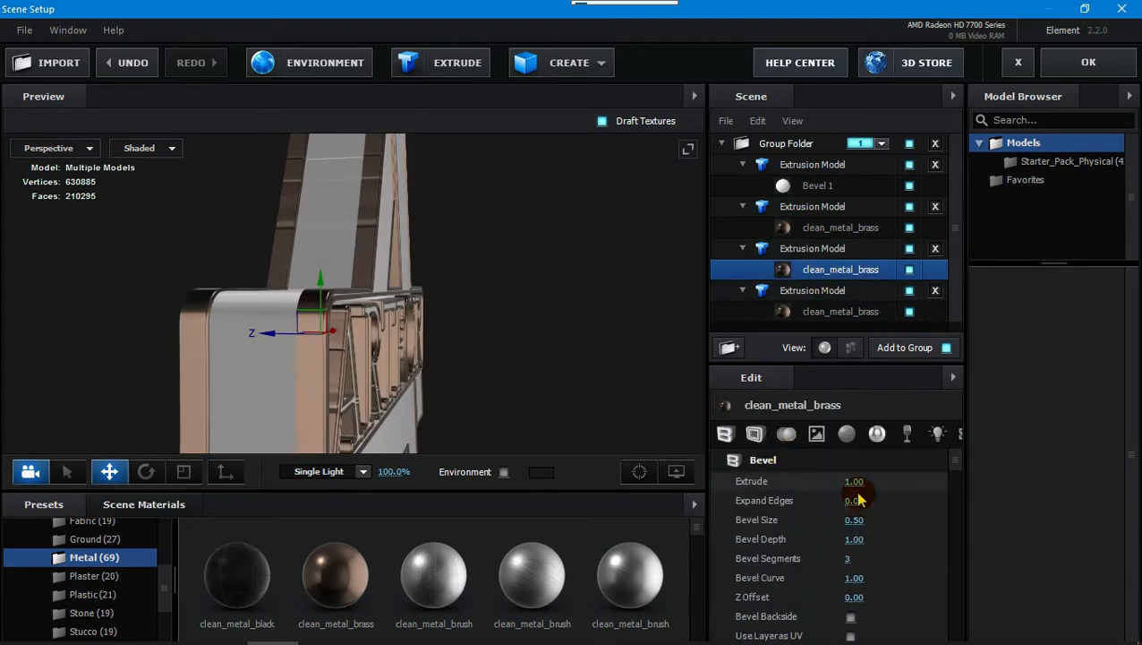
drag(528, 372, 543, 376)
drag(270, 337, 304, 338)
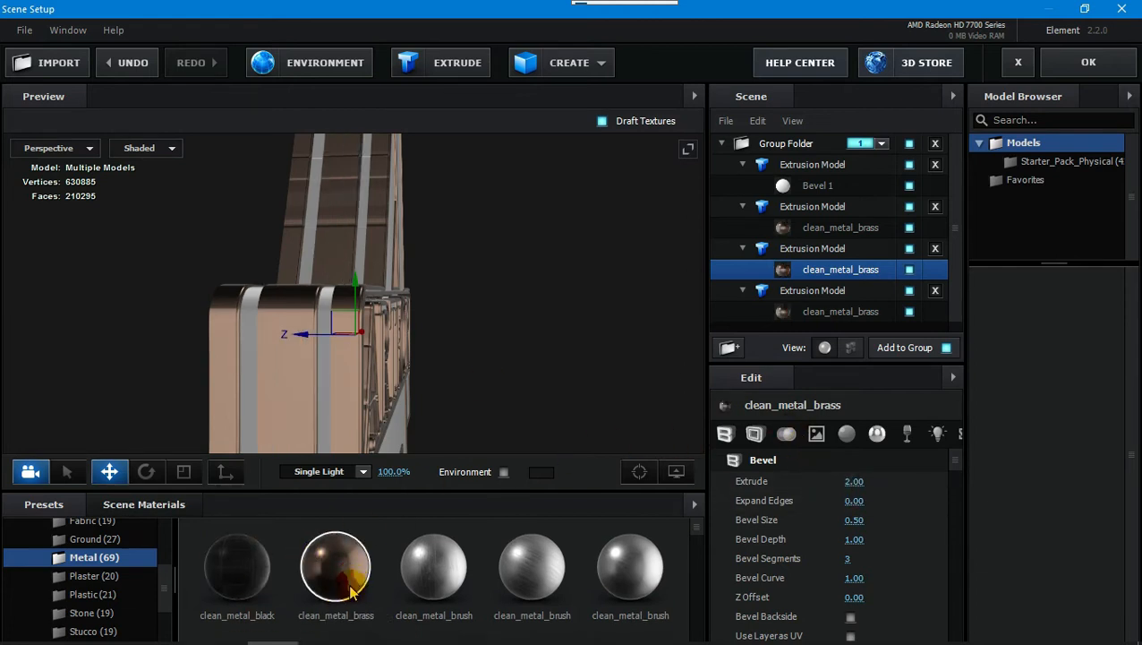
Apply the metal_black preset to the bevel of the middle extrusion model.
scroll(327, 564, down, 3)
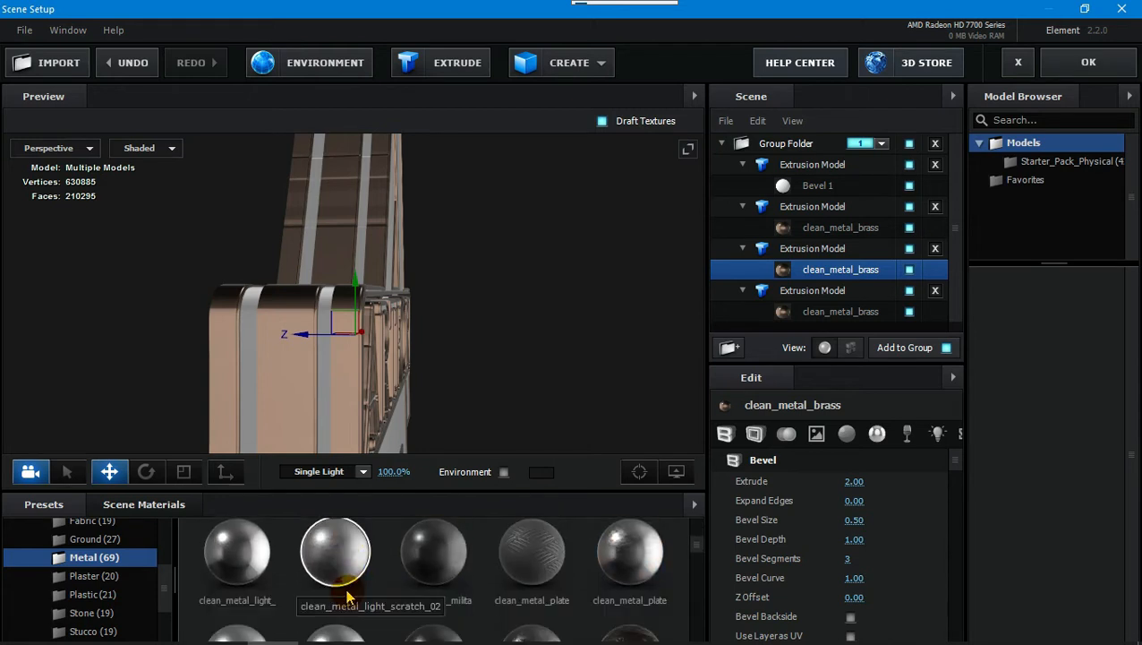
scroll(349, 596, down, 3)
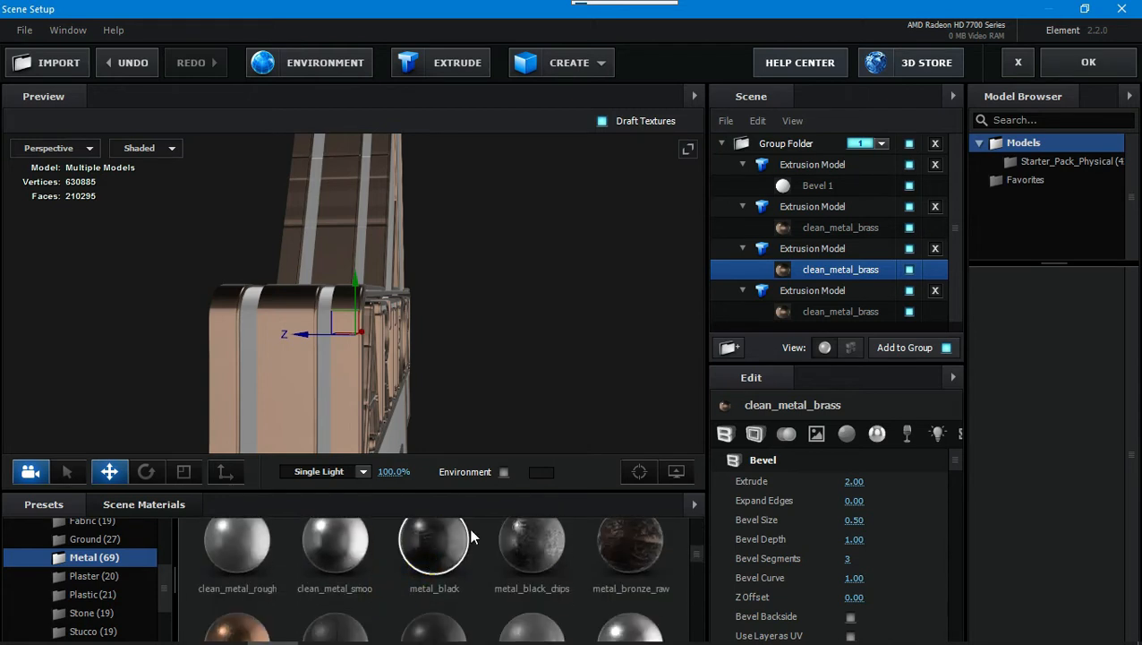
drag(469, 535, 785, 276)
drag(603, 313, 568, 369)
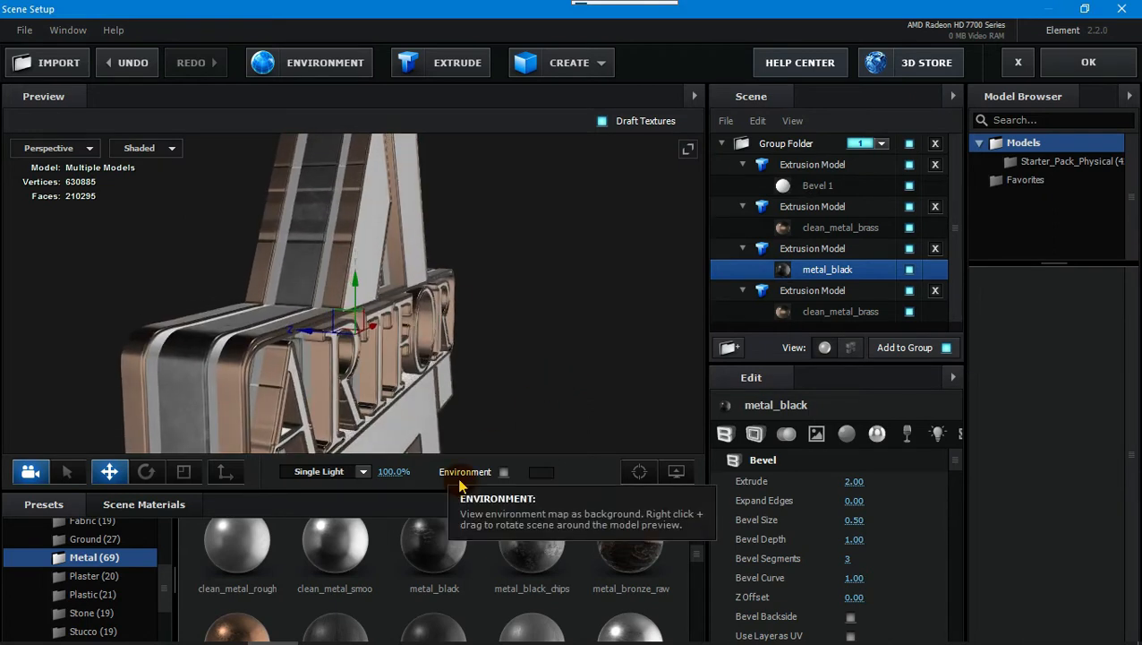
Try the clean_metal_brushed preset on the second extrusion model's bevel.
scroll(467, 573, up, 2)
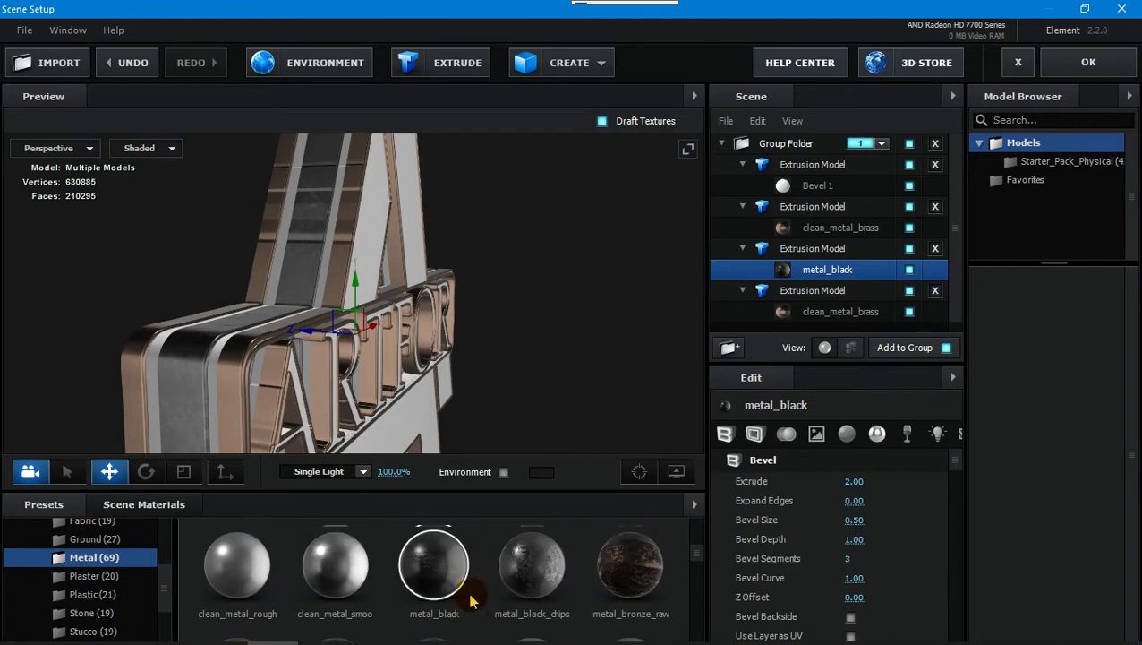
scroll(465, 612, up, 3)
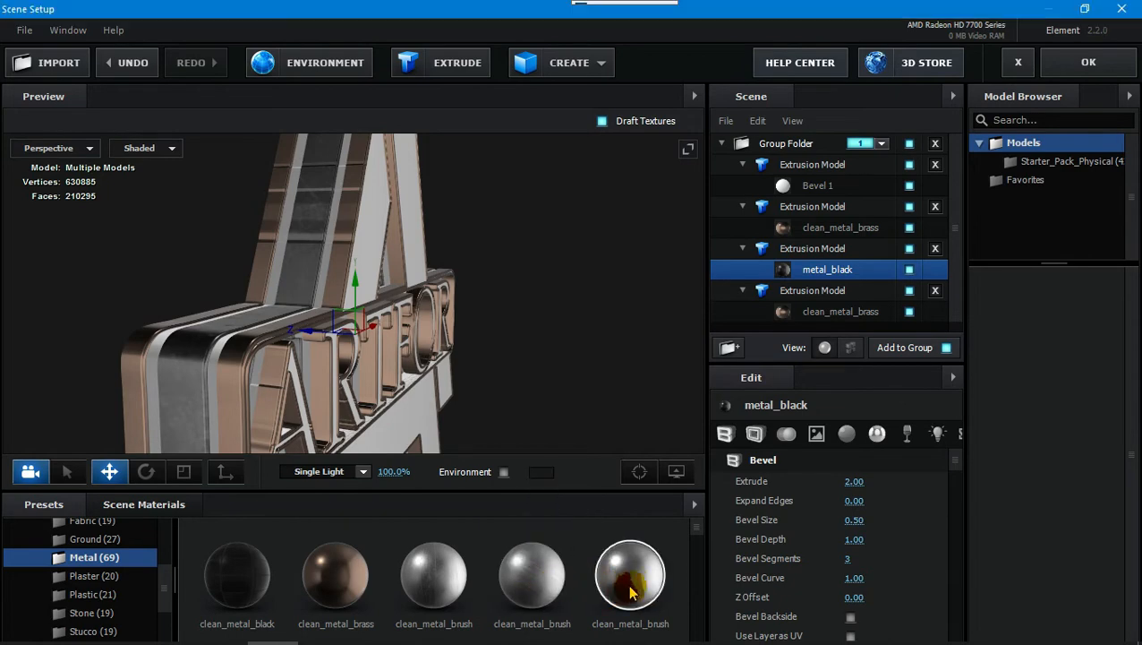
drag(632, 589, 792, 226)
drag(472, 383, 446, 410)
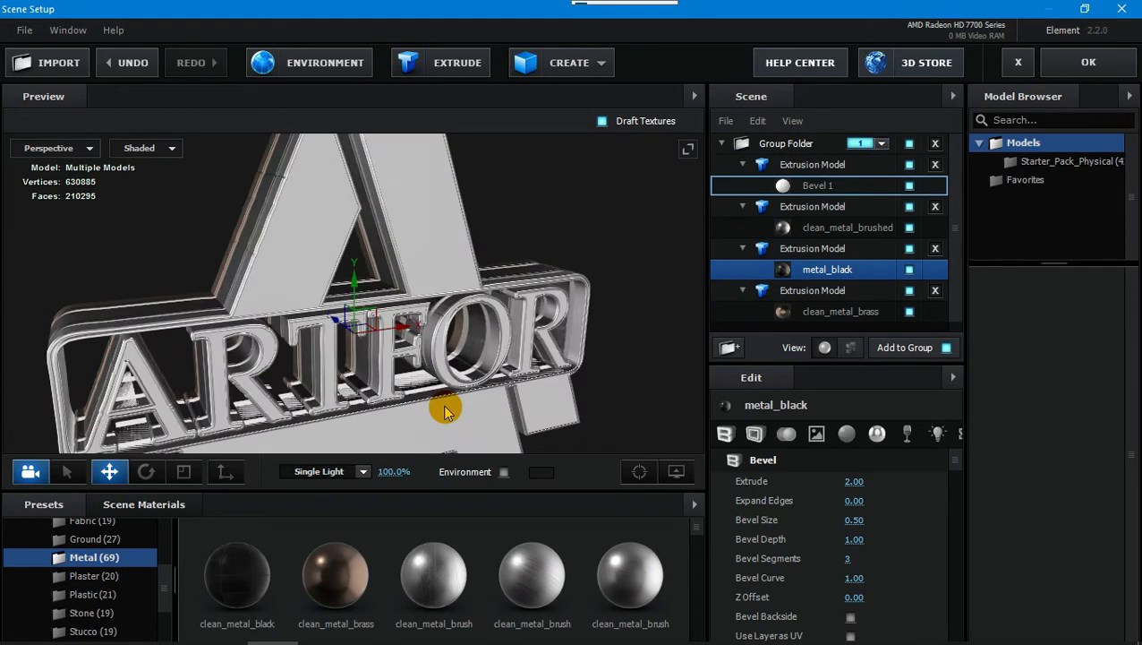
key(ctrl+z)
Apply the clean_metal_brushed preset to the first extrusion model's bevel and return to the composition.
drag(618, 584, 786, 189)
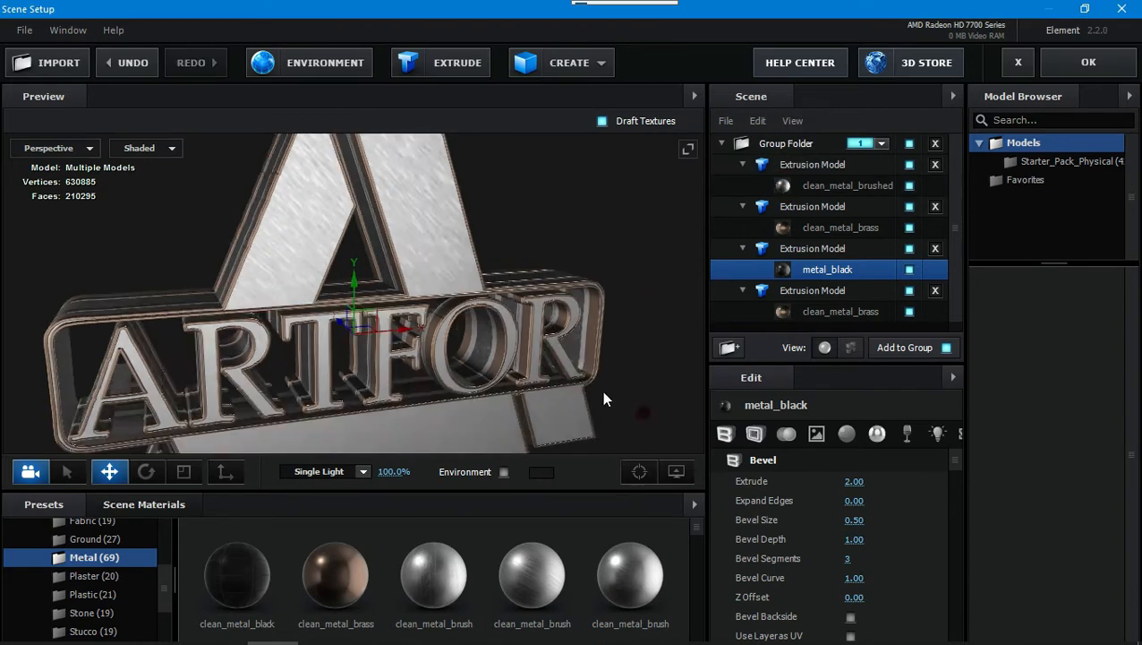
scroll(300, 591, down, 2)
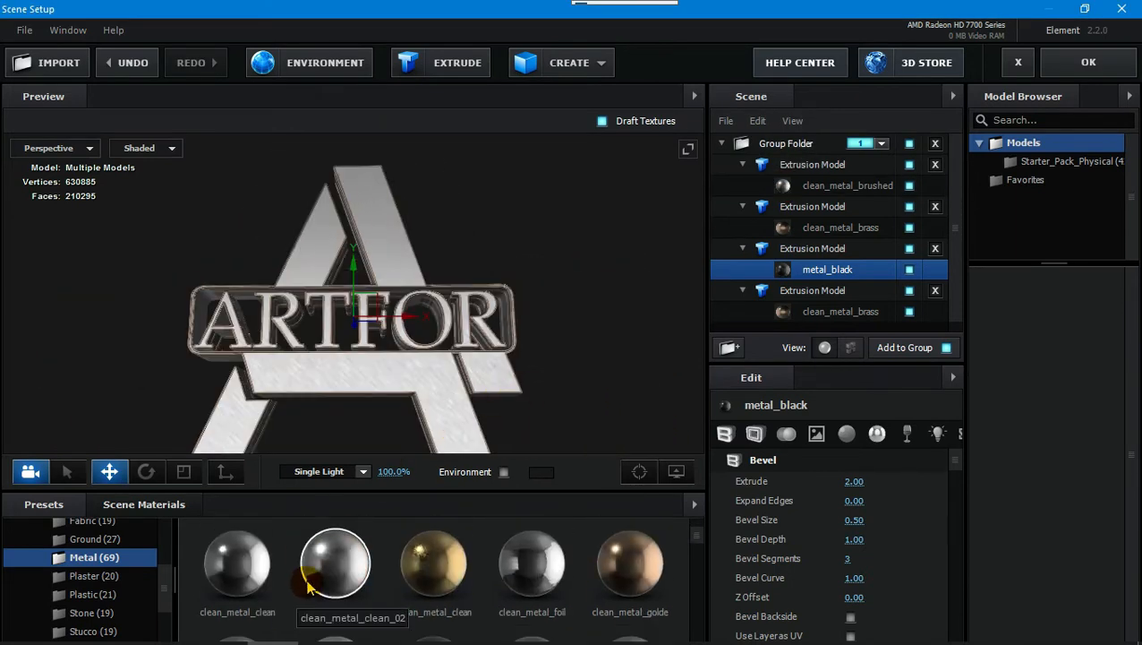
scroll(307, 583, down, 2)
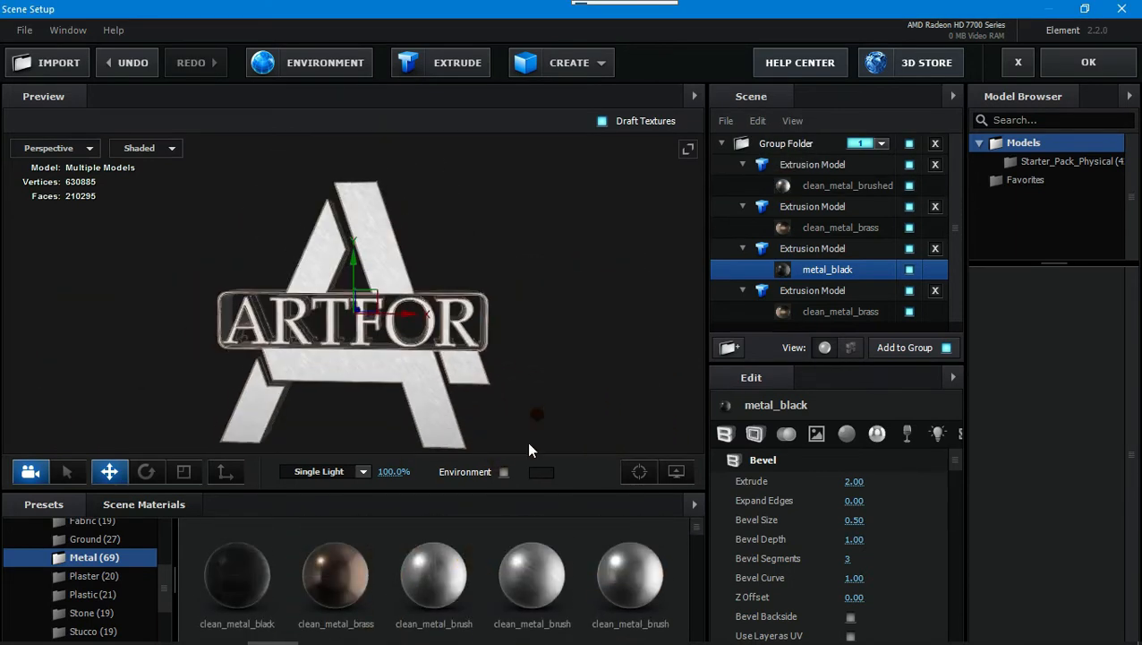
drag(530, 448, 673, 434)
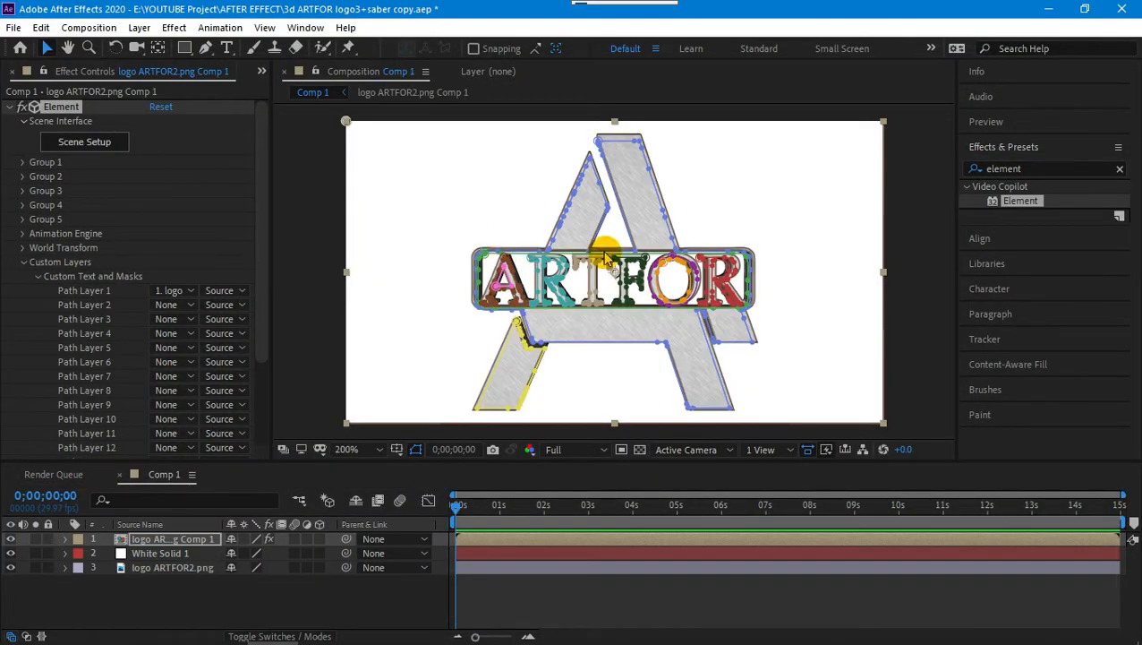
Auto-trace the logo ARTFOR2.png layer in Comp 1 into a new masked layer.
scroll(604, 256, up, 3)
scroll(604, 260, down, 2)
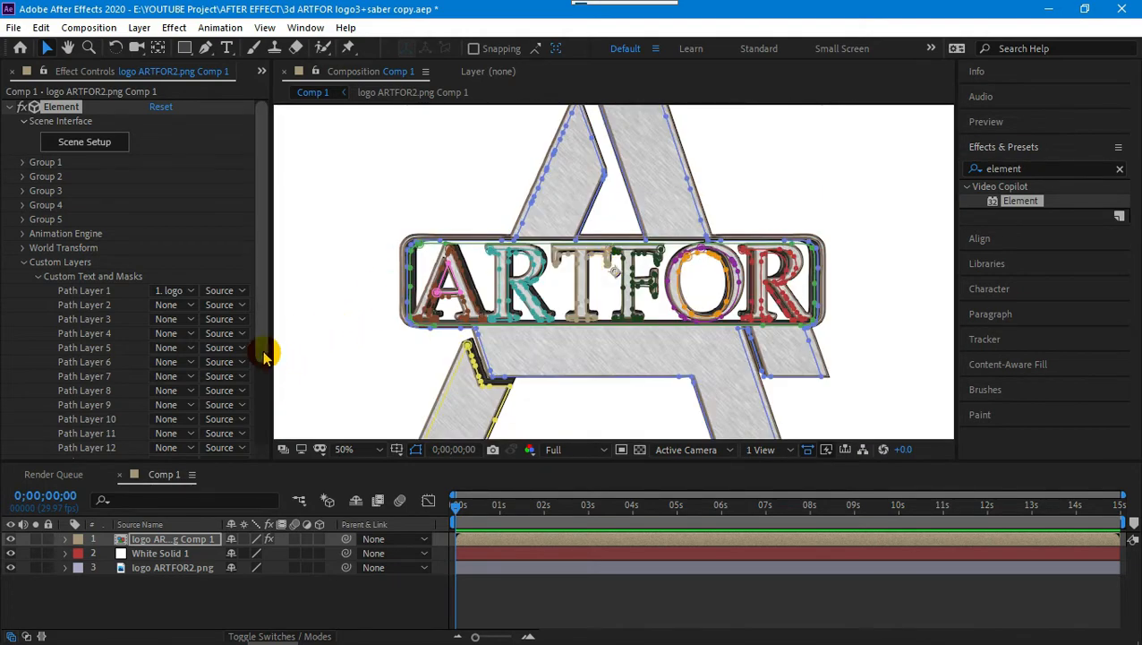
click(149, 564)
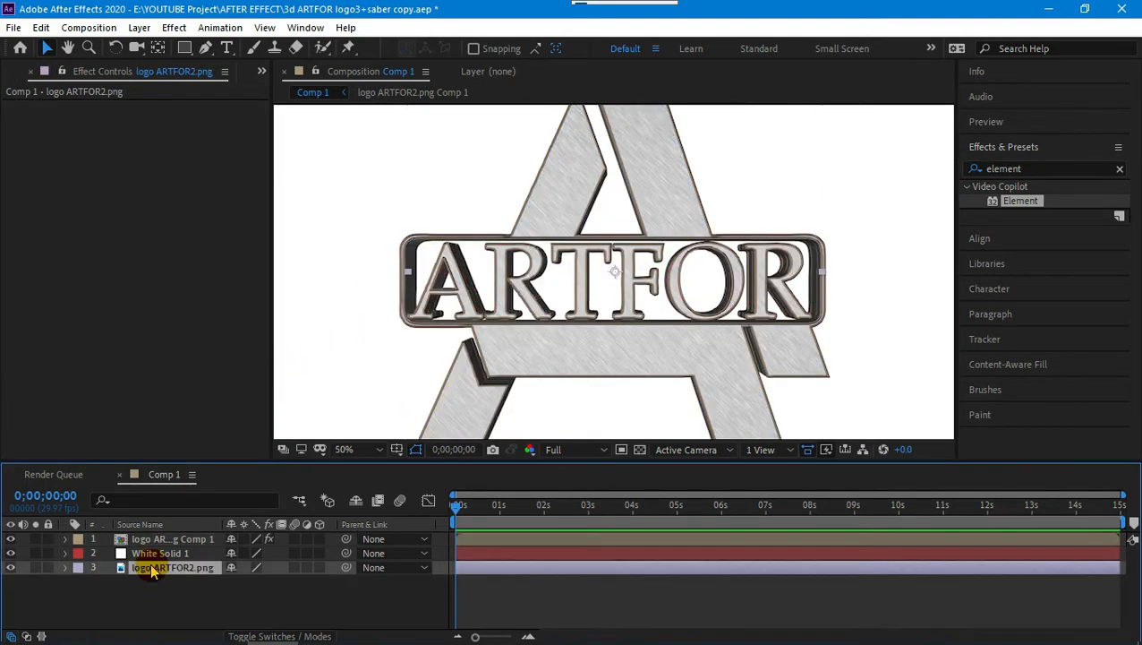
right_click(151, 563)
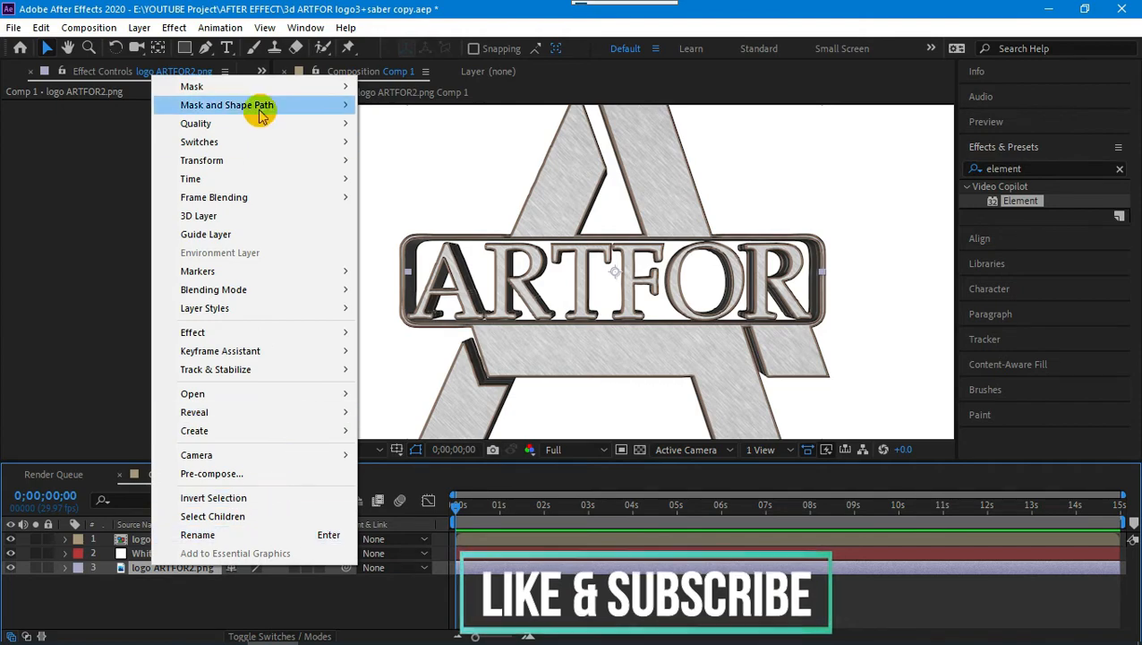
click(173, 28)
mouse_move(139, 27)
click(367, 44)
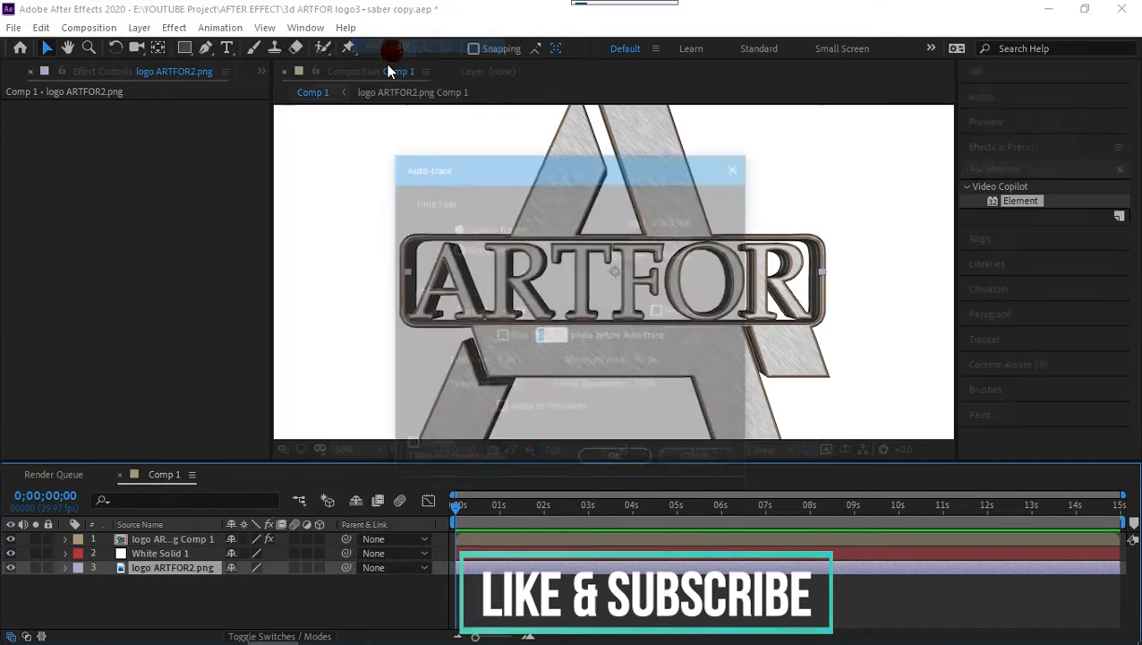
click(615, 462)
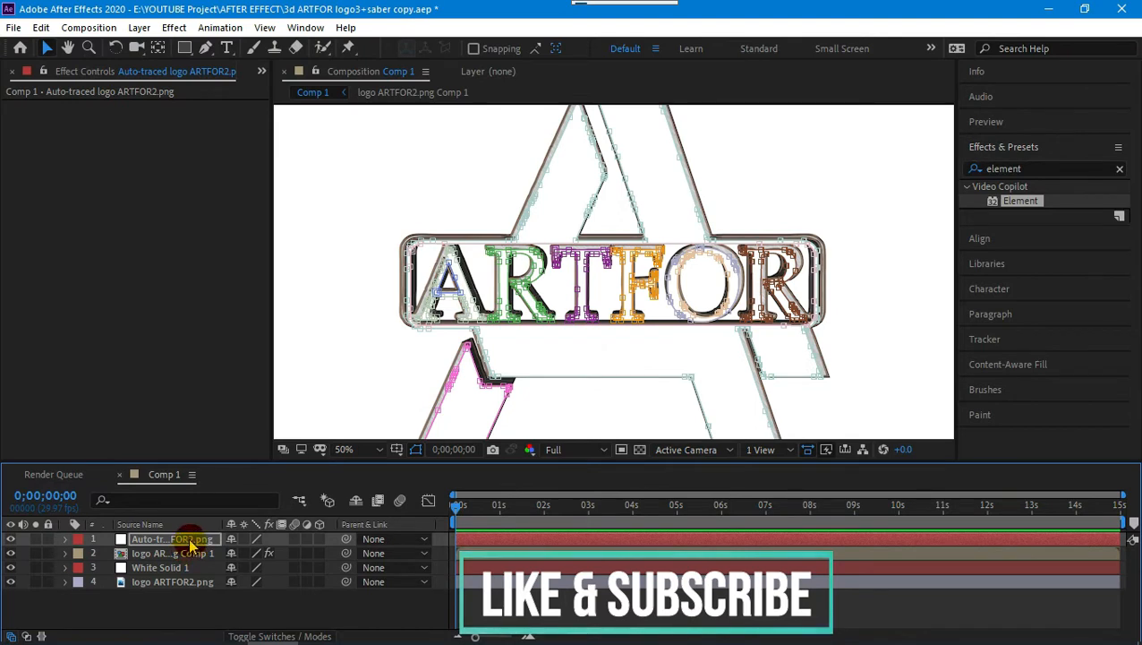
Make the auto-traced layer 3D and add a two-node camera with the 50mm preset.
click(320, 540)
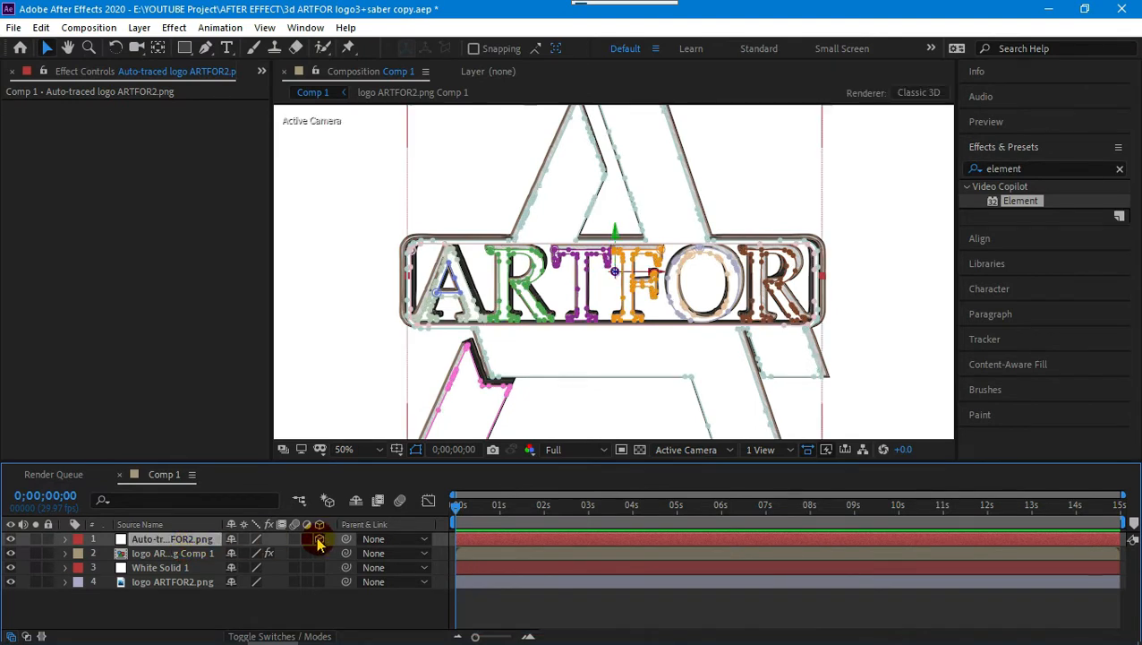
right_click(150, 625)
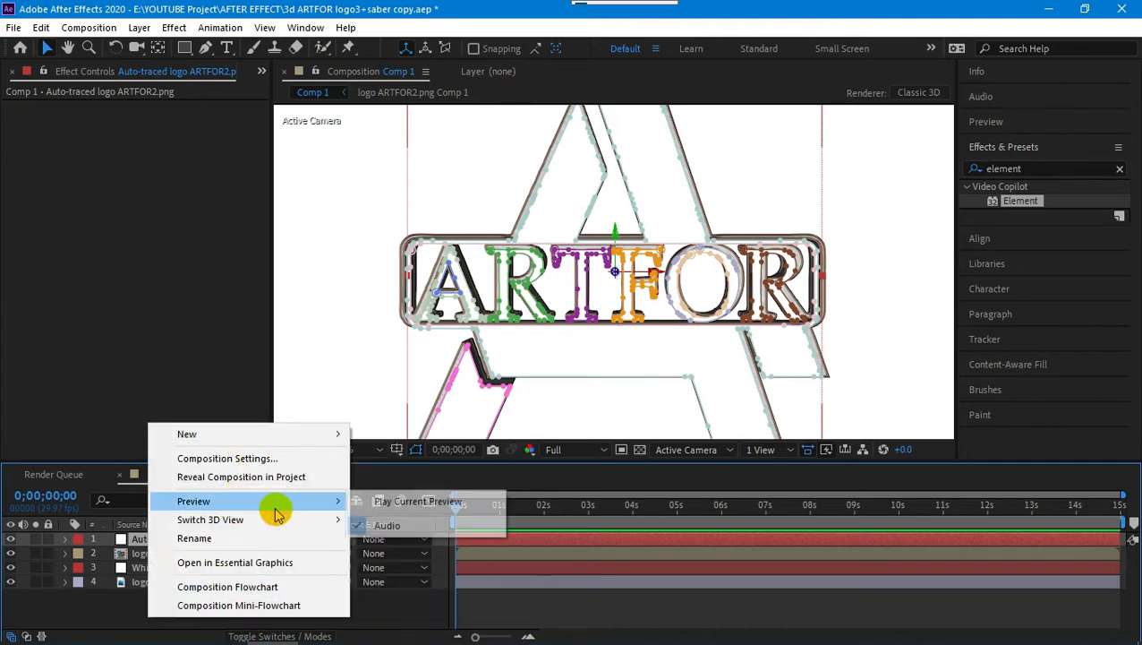
mouse_move(298, 435)
click(394, 513)
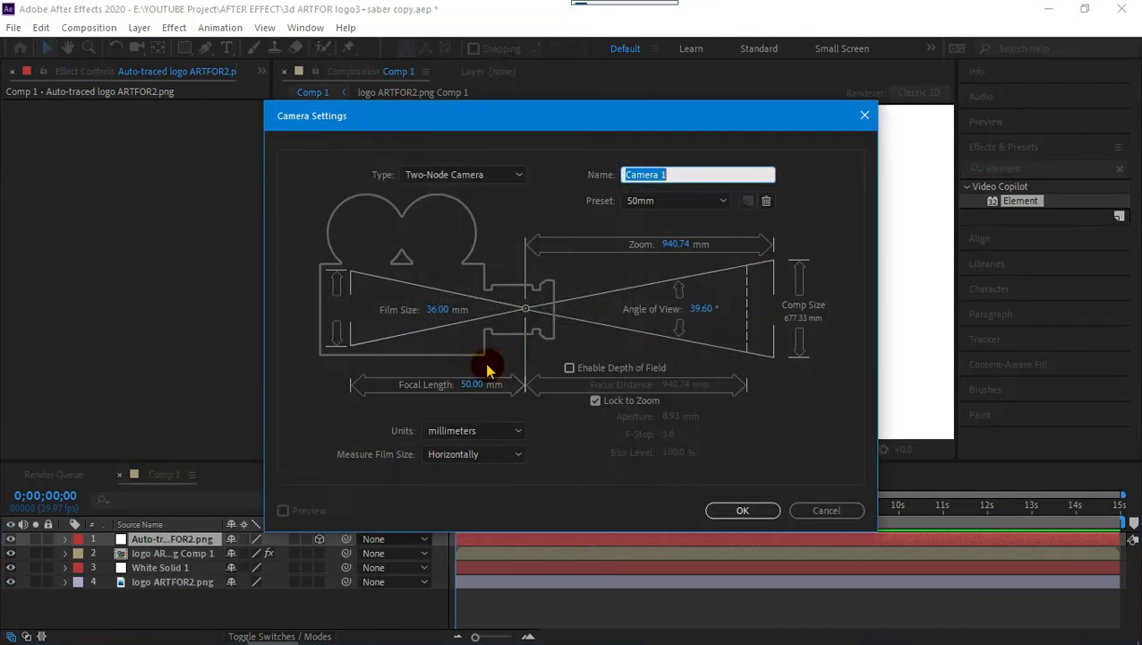
click(741, 510)
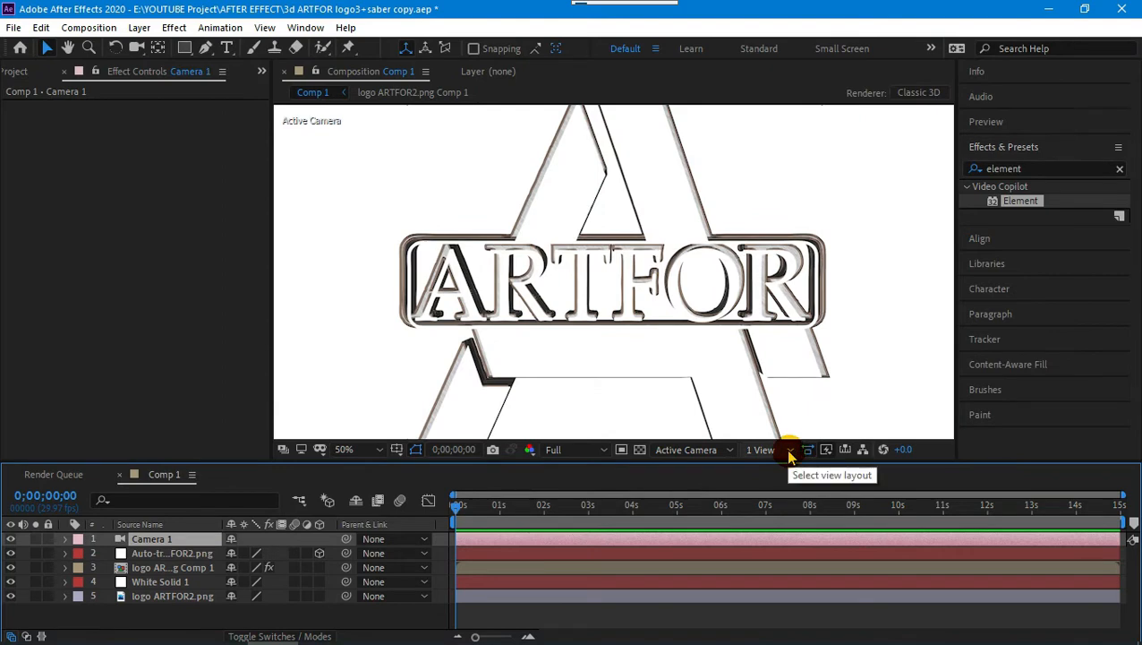
In the Top view, move the auto-traced layer along Z to the logo's front face and return to the Active Camera view.
click(727, 451)
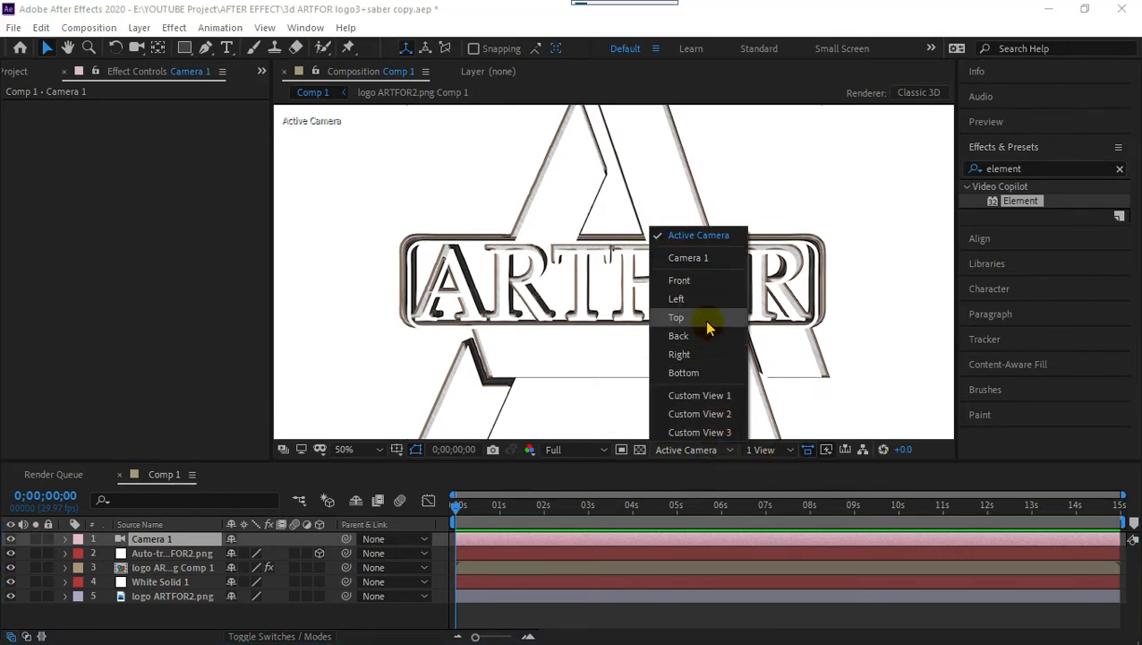
click(707, 322)
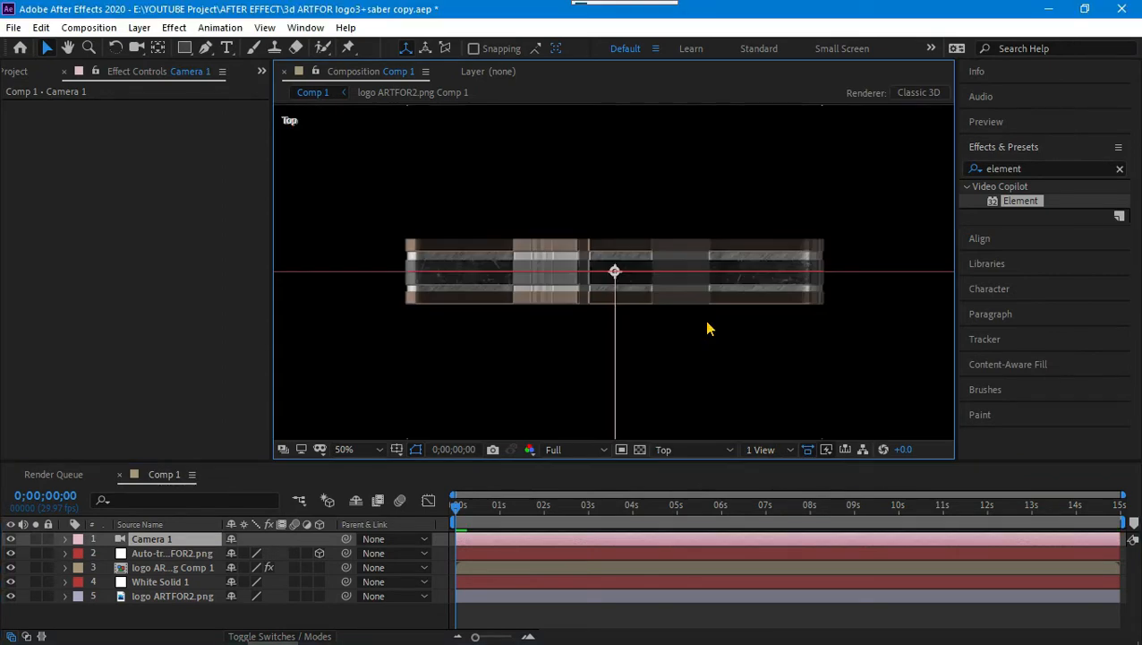
click(202, 555)
key(period)
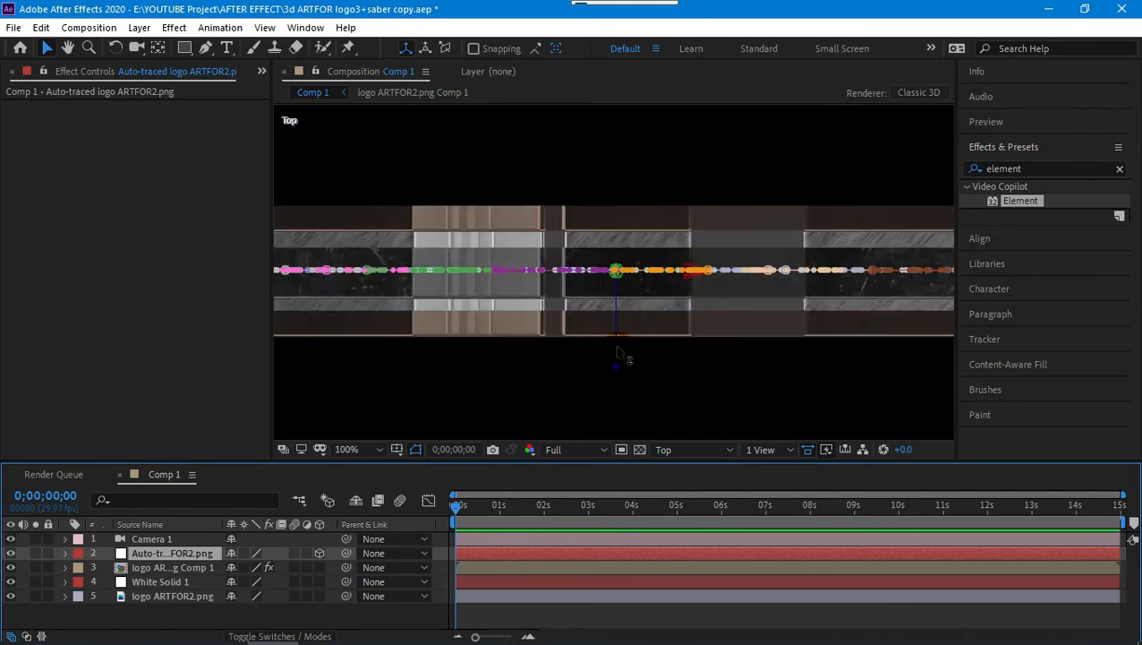
drag(617, 354, 614, 419)
drag(613, 418, 612, 408)
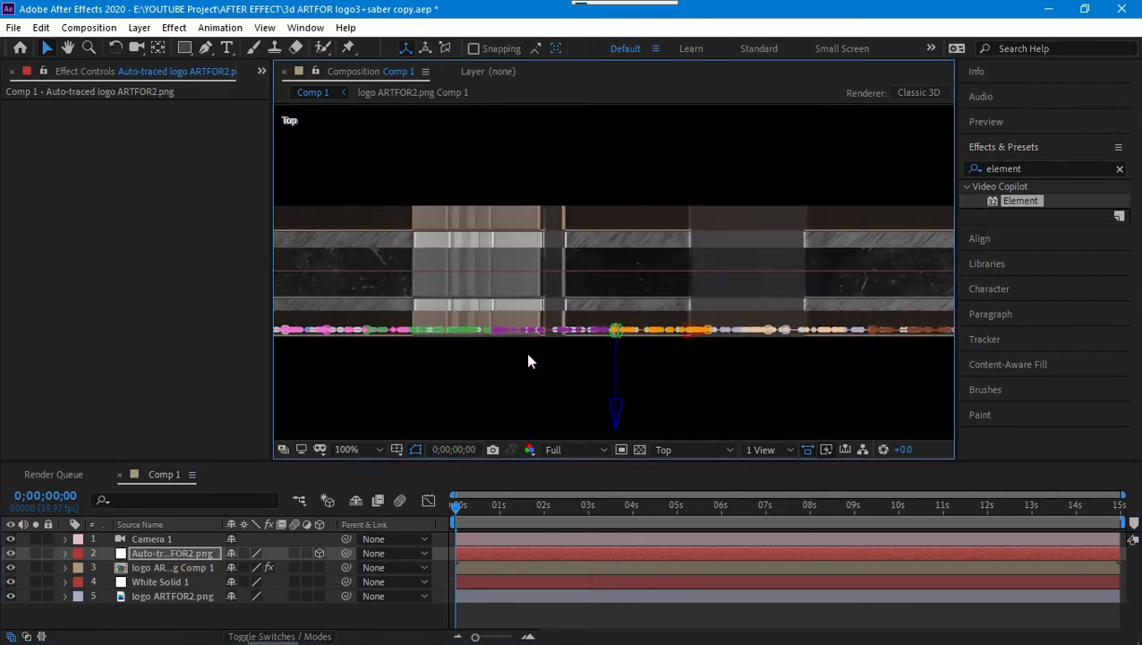
click(716, 453)
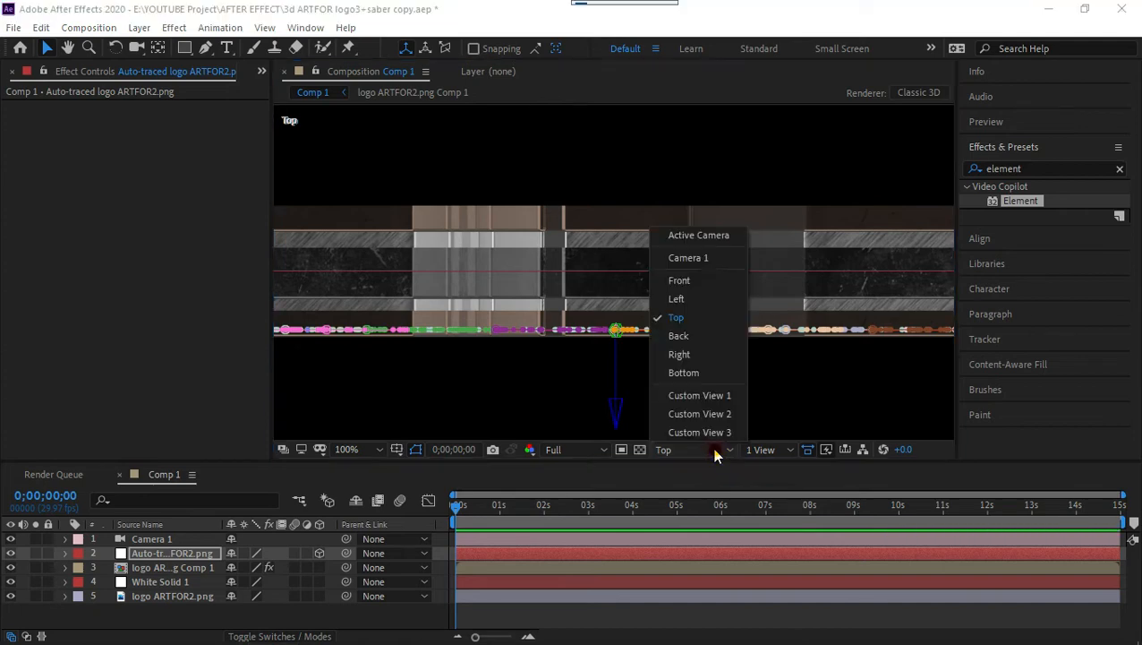
click(716, 236)
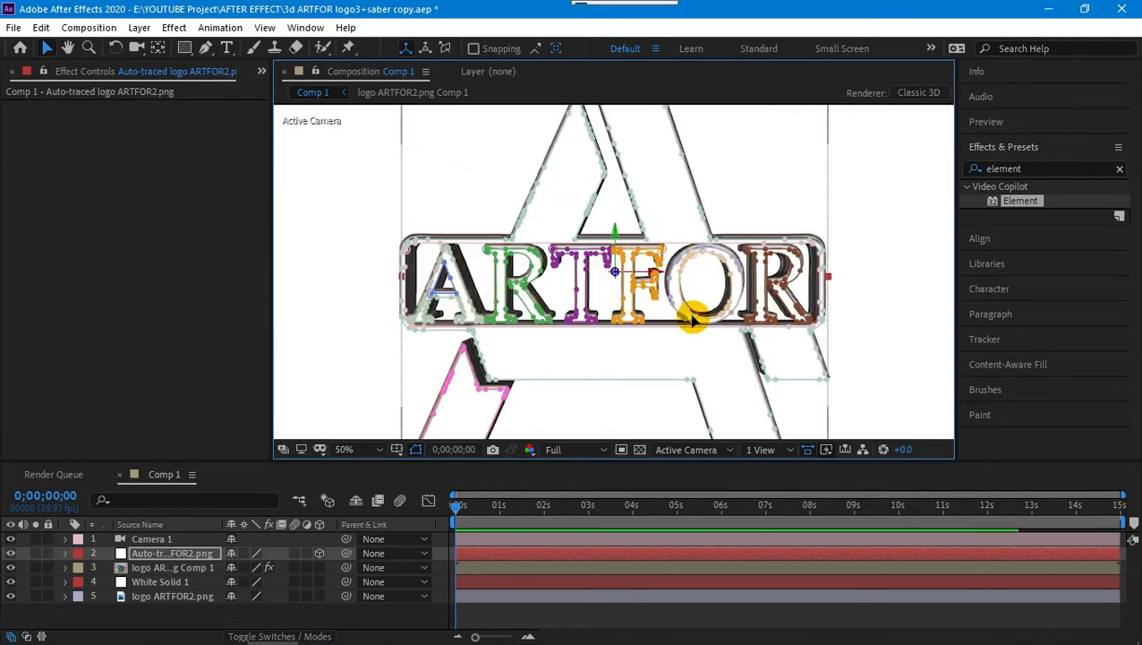
In the Element scene of the logo ARTFOR2.png Comp 1 layer, create a plane and set its X orientation to 270°.
click(185, 570)
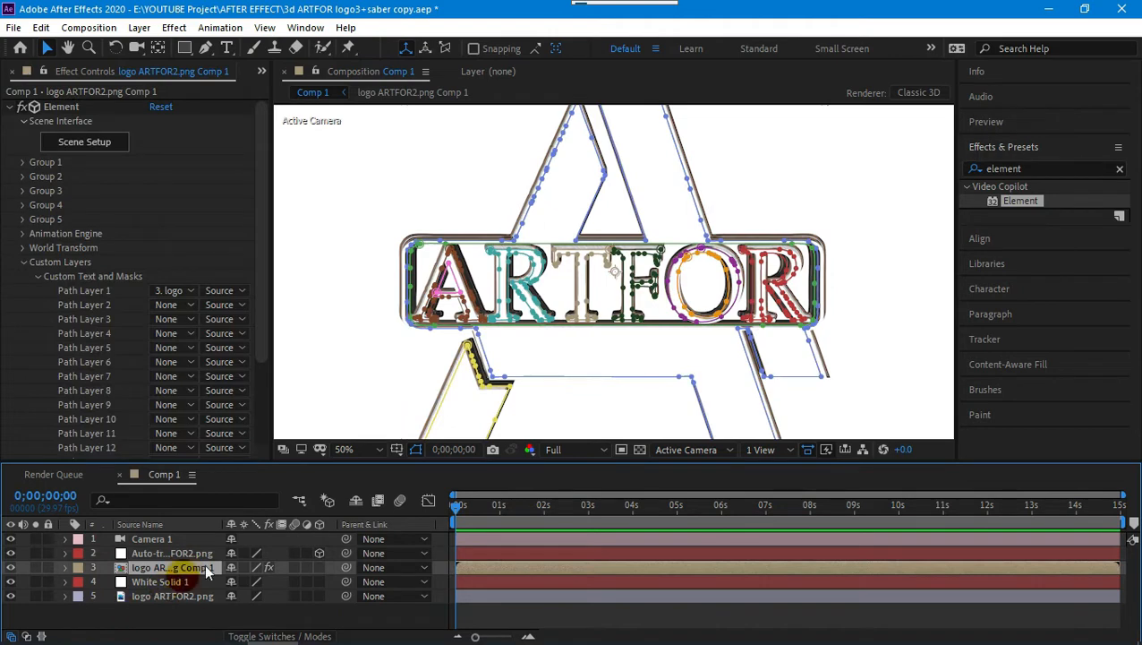
click(101, 145)
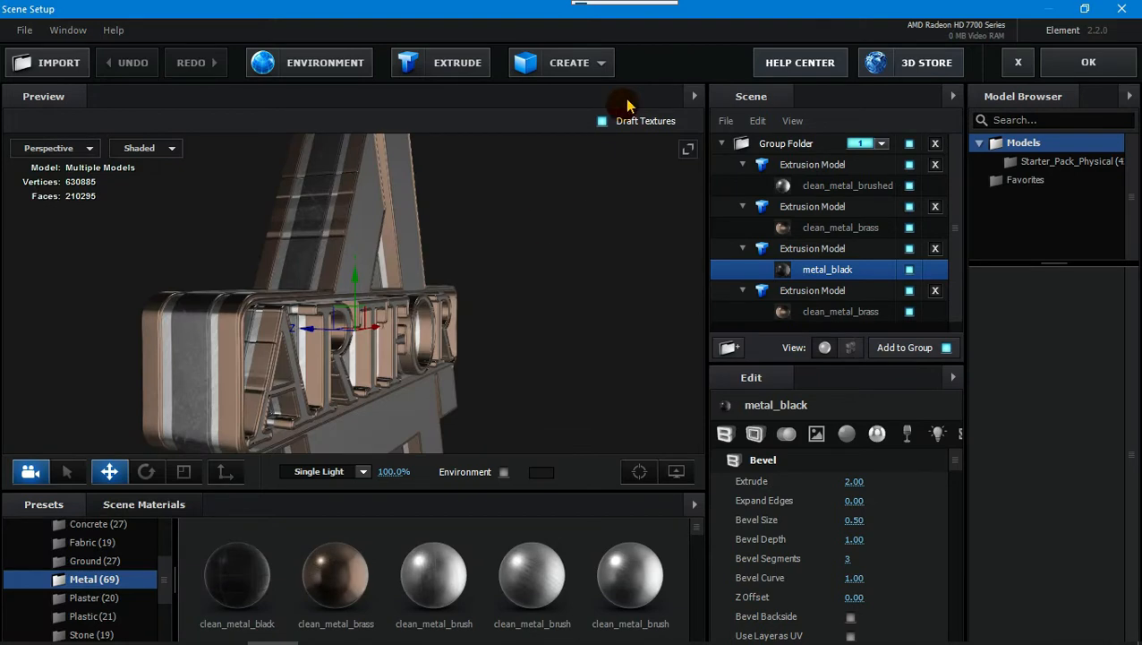
click(586, 72)
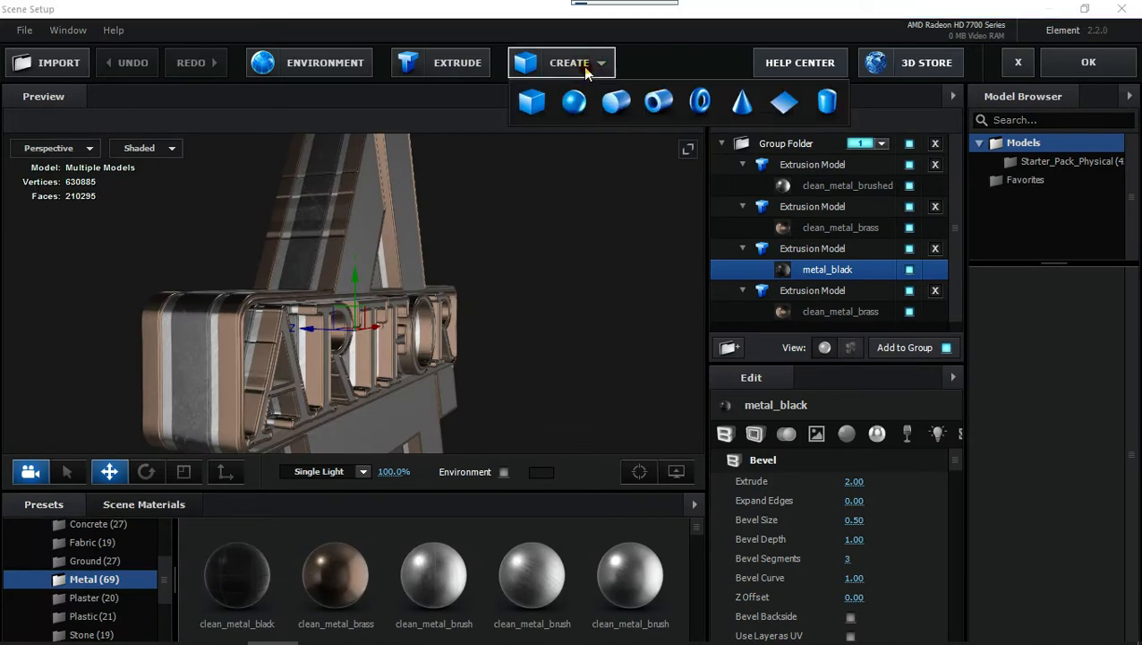
click(788, 105)
click(146, 471)
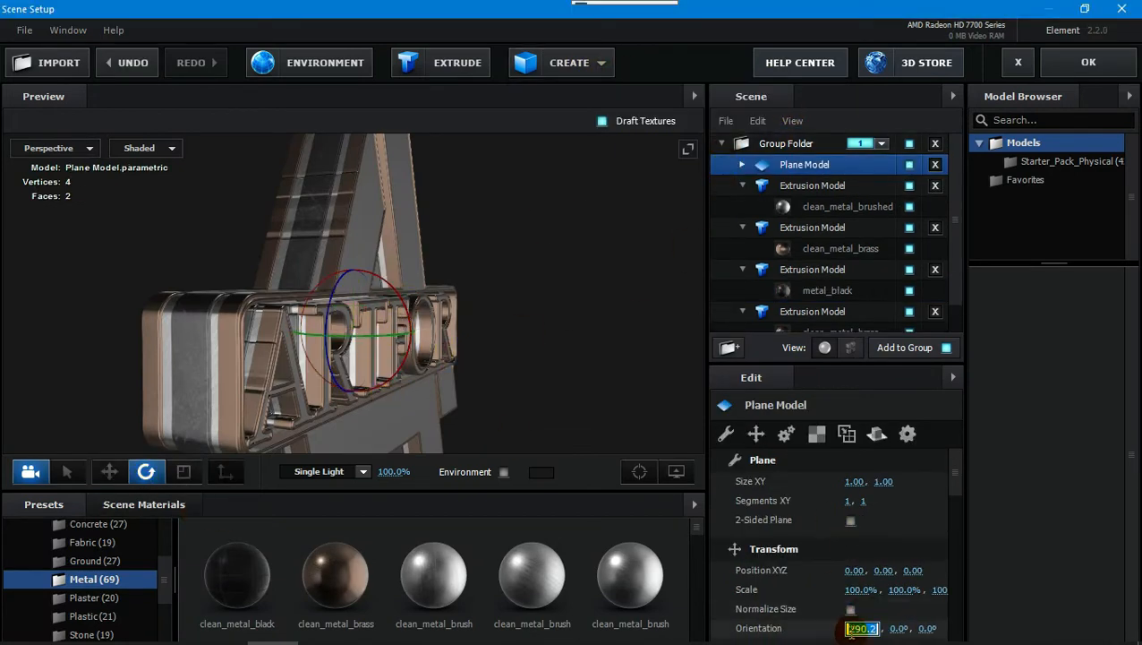
click(570, 277)
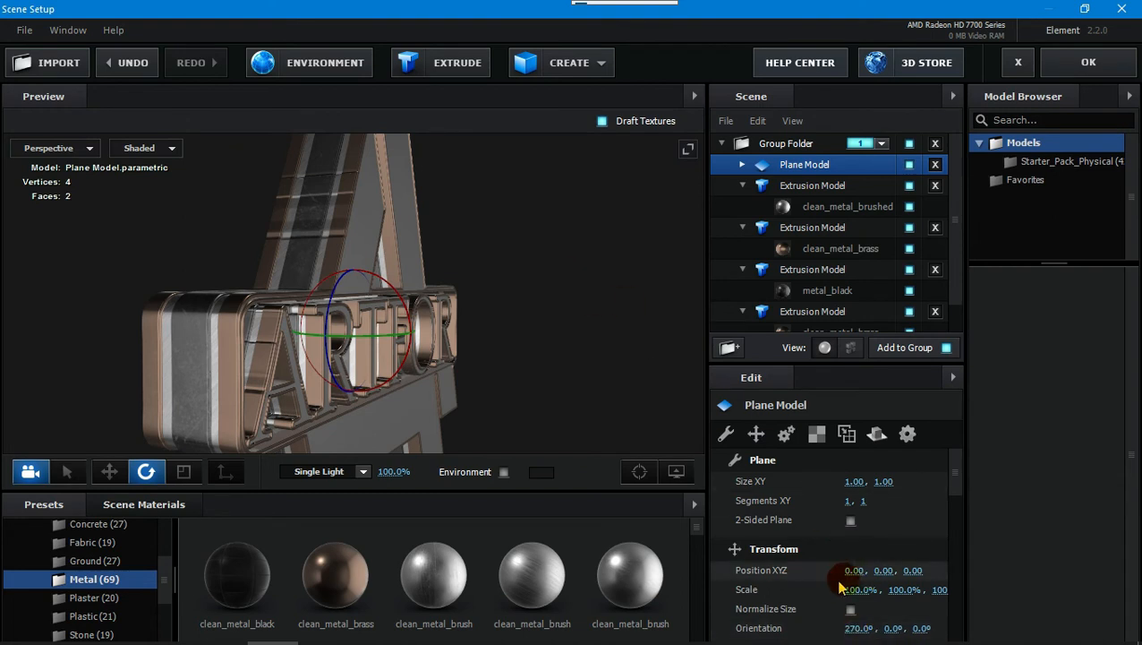
Set the plane model's Size XY to 100 by 100.
click(855, 481)
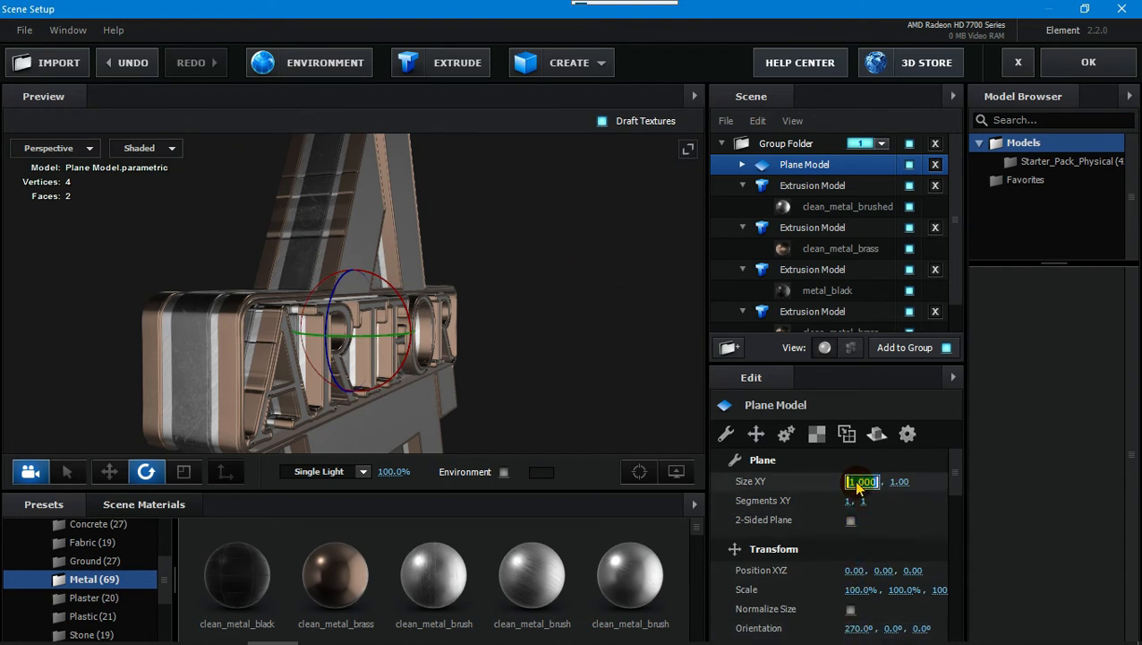
text(100)
key(Return)
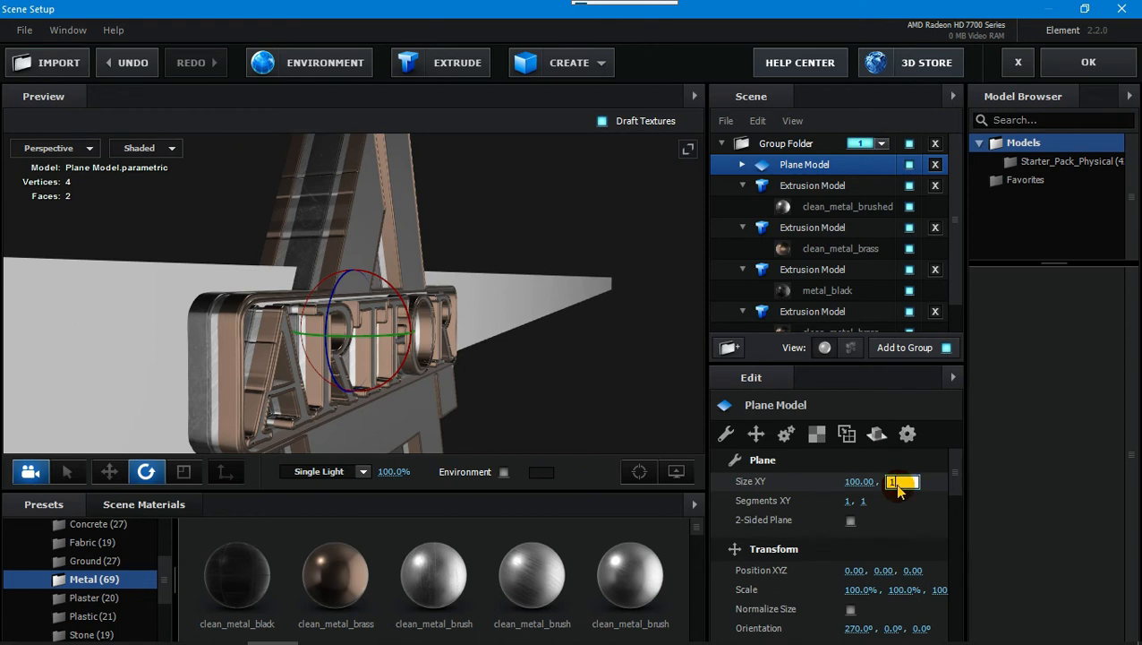
text(100)
key(Return)
Move the plane along Z to a position of about 0.31 so it sits against the extruded logo.
click(109, 471)
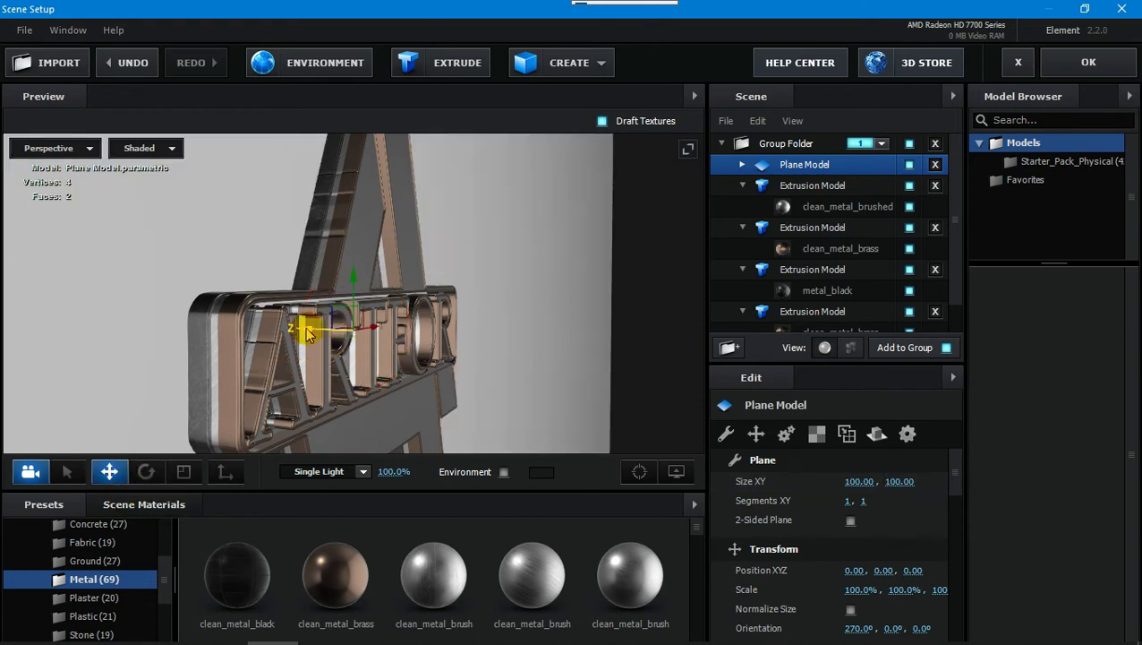
drag(306, 328, 278, 339)
scroll(199, 322, up, 3)
drag(203, 335, 240, 360)
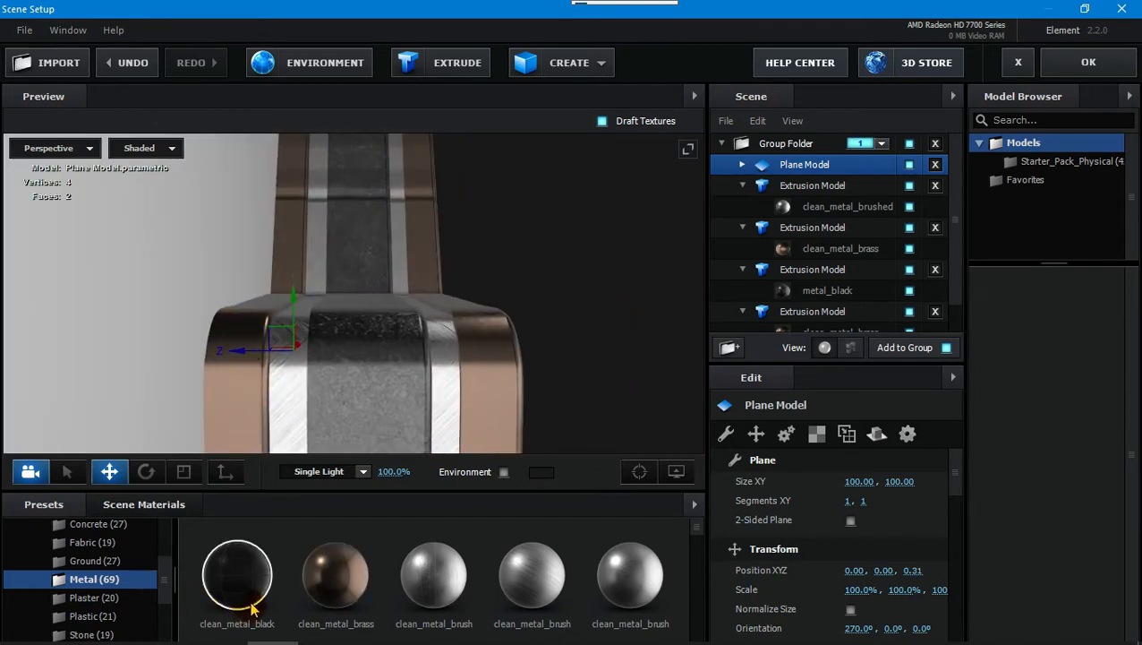
Apply the blue_glass preset from the Translucent materials to the plane and return to the composition.
scroll(250, 600, down, 2)
scroll(134, 587, down, 3)
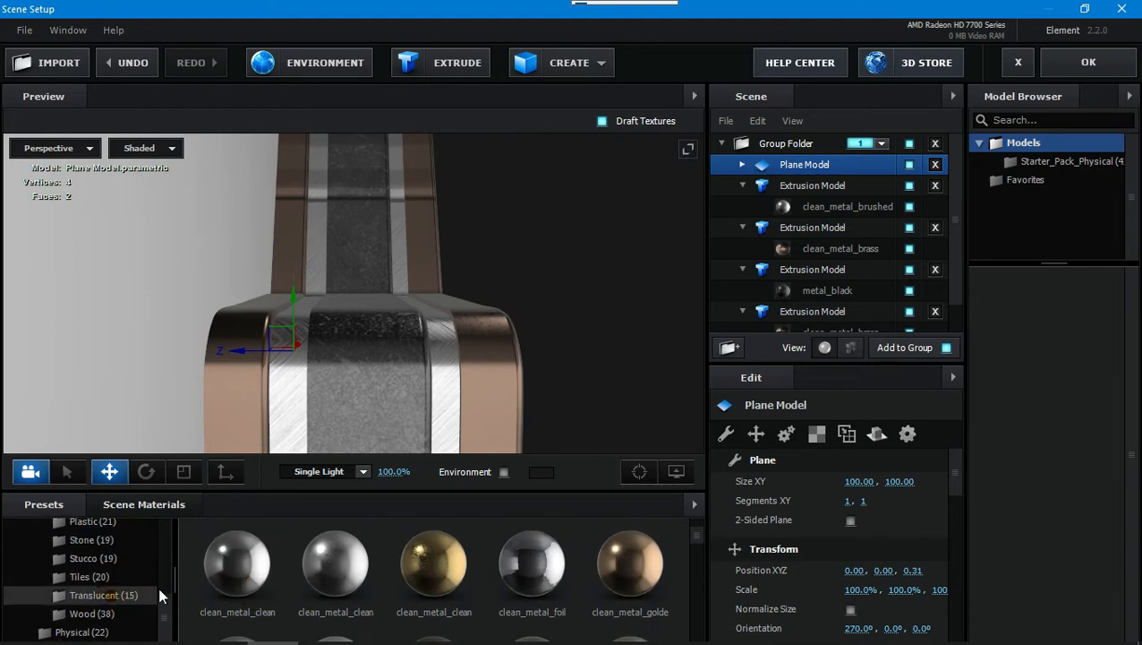
click(157, 594)
drag(336, 573, 762, 181)
click(742, 164)
click(819, 185)
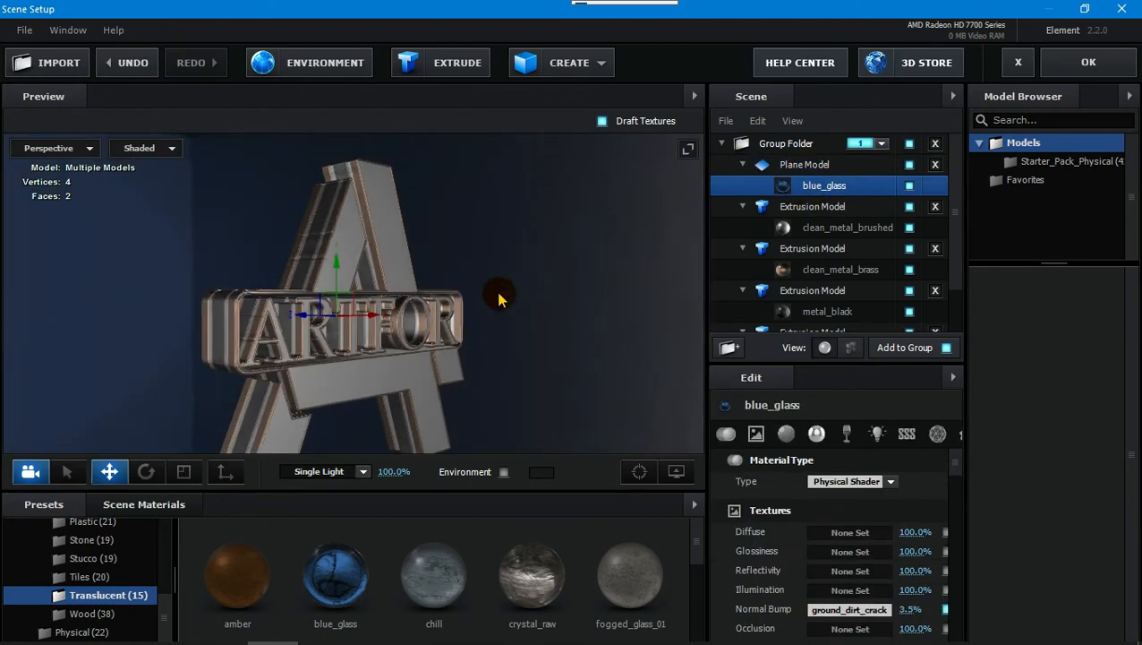
drag(499, 299, 514, 367)
click(1089, 65)
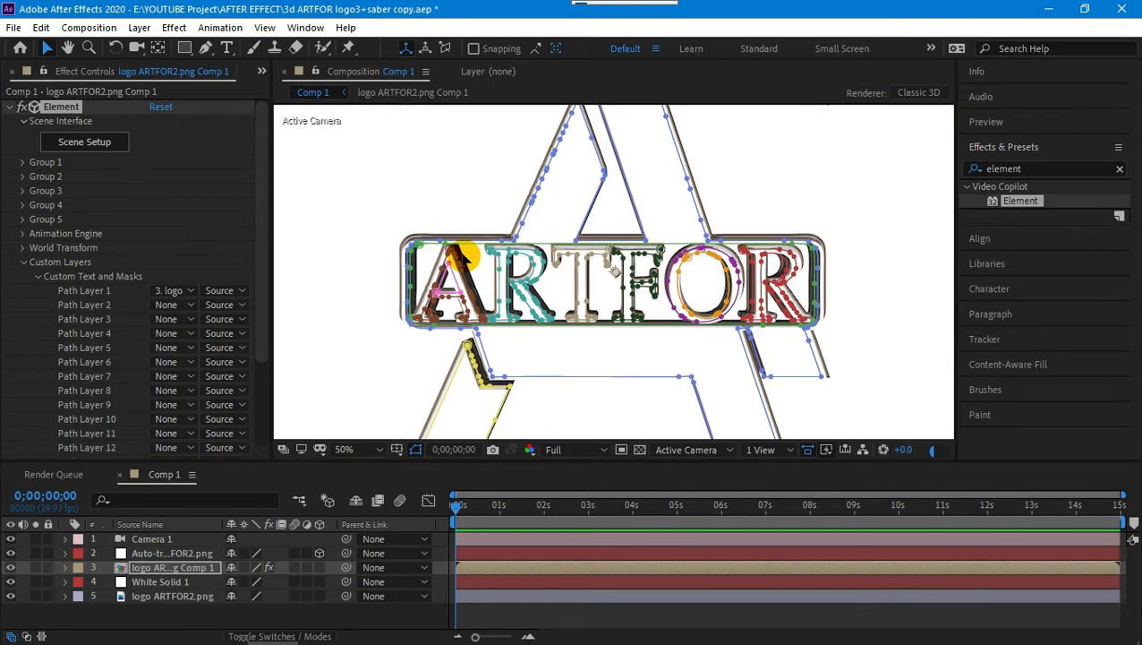
click(38, 277)
click(23, 320)
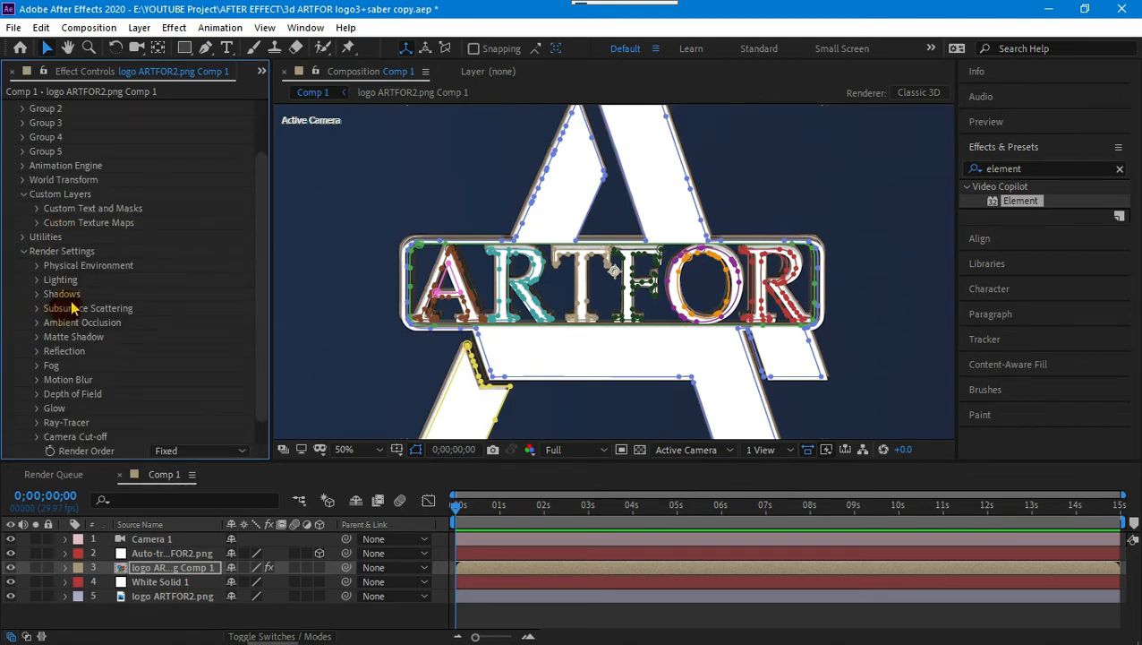
scroll(264, 323, down, 1)
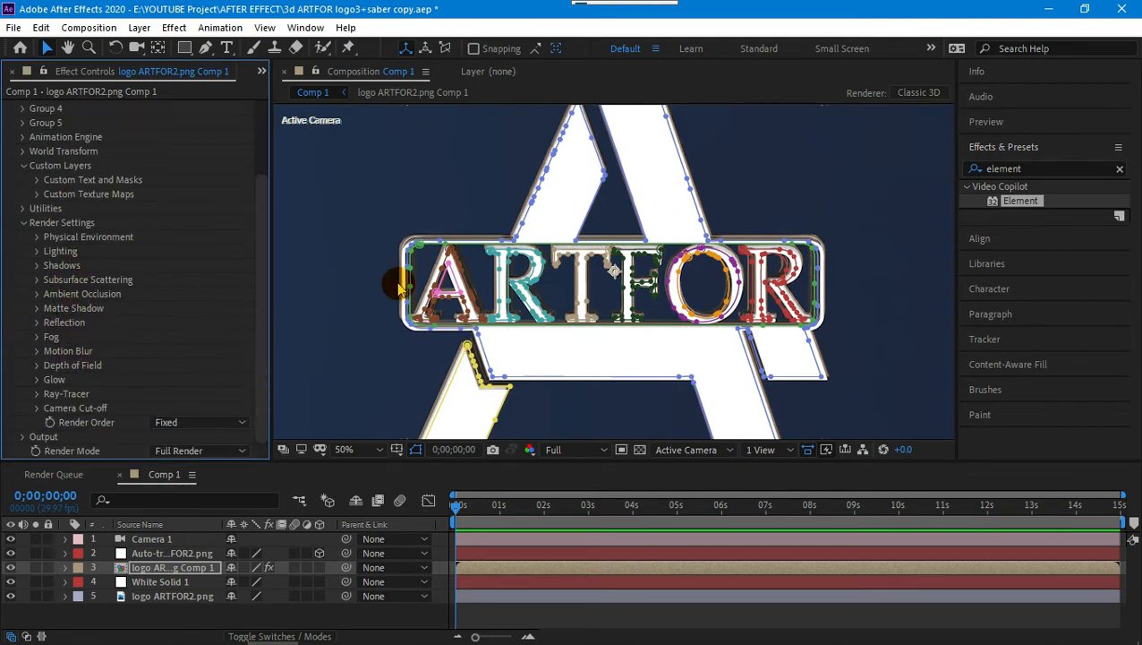
Apply the Saber effect to the auto-traced logo ARTFOR2.png layer.
click(170, 553)
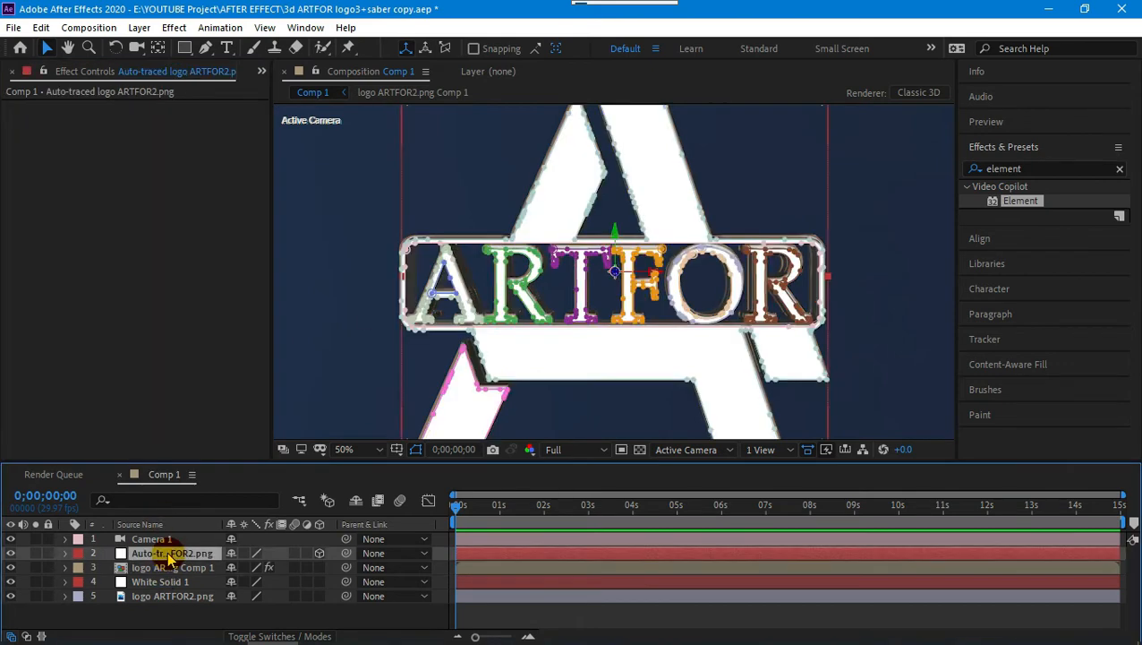
click(1034, 168)
text(saber)
double_click(1015, 200)
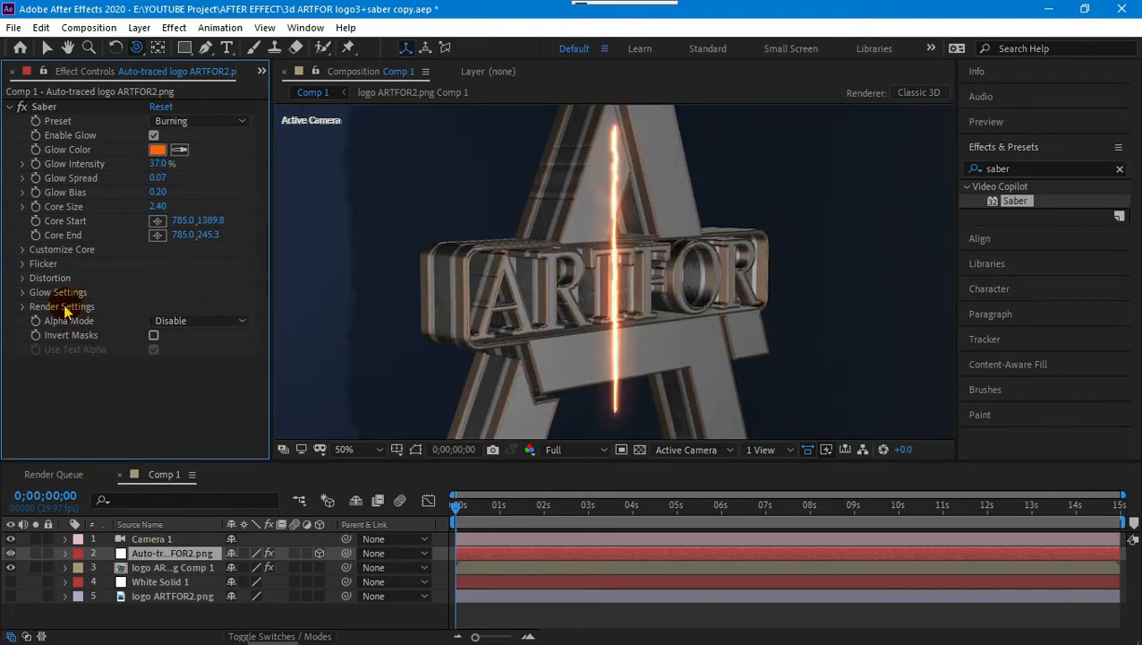
Set Saber's Core Type to Layer Masks and its Alpha Mode to Mask Core.
click(25, 251)
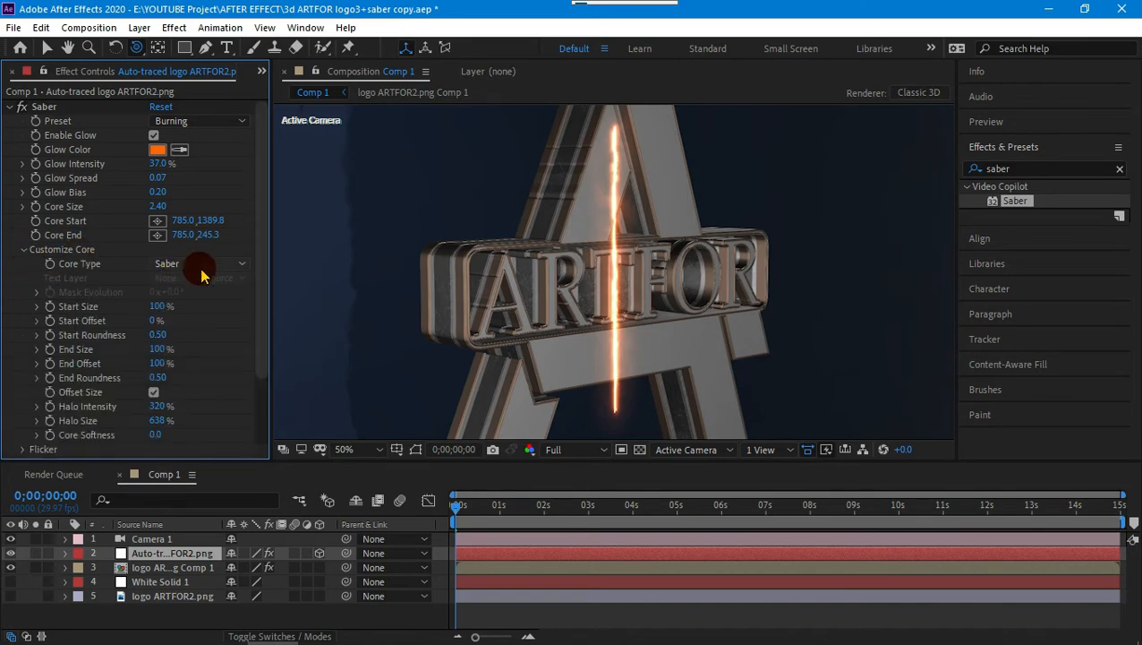
click(199, 263)
click(211, 300)
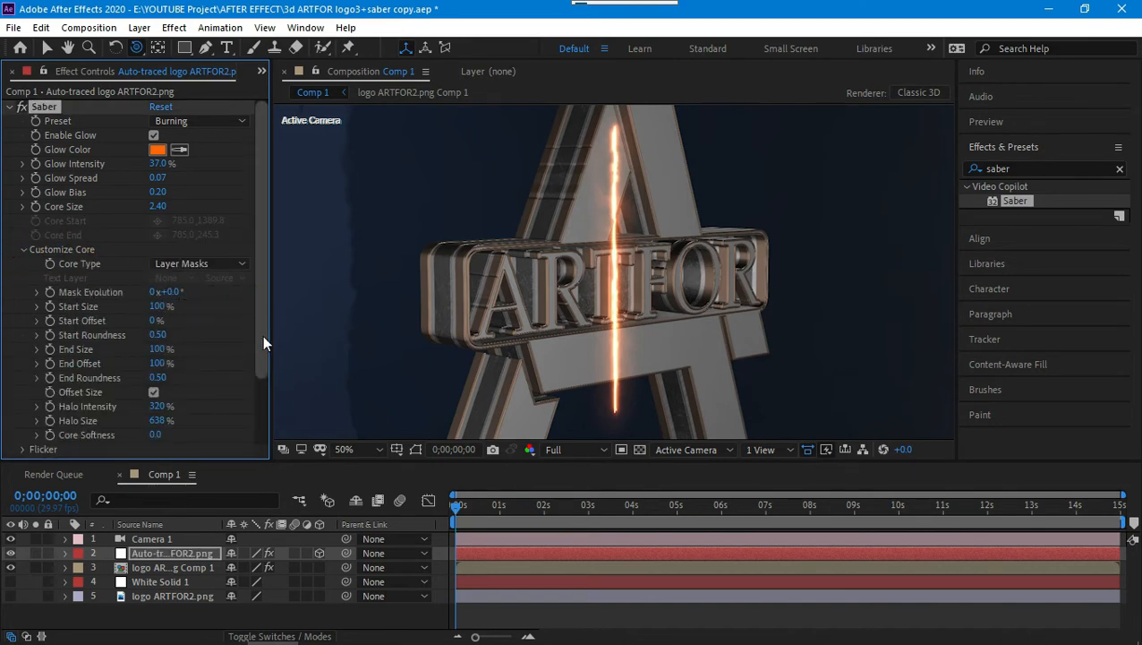
scroll(262, 335, down, 3)
click(240, 424)
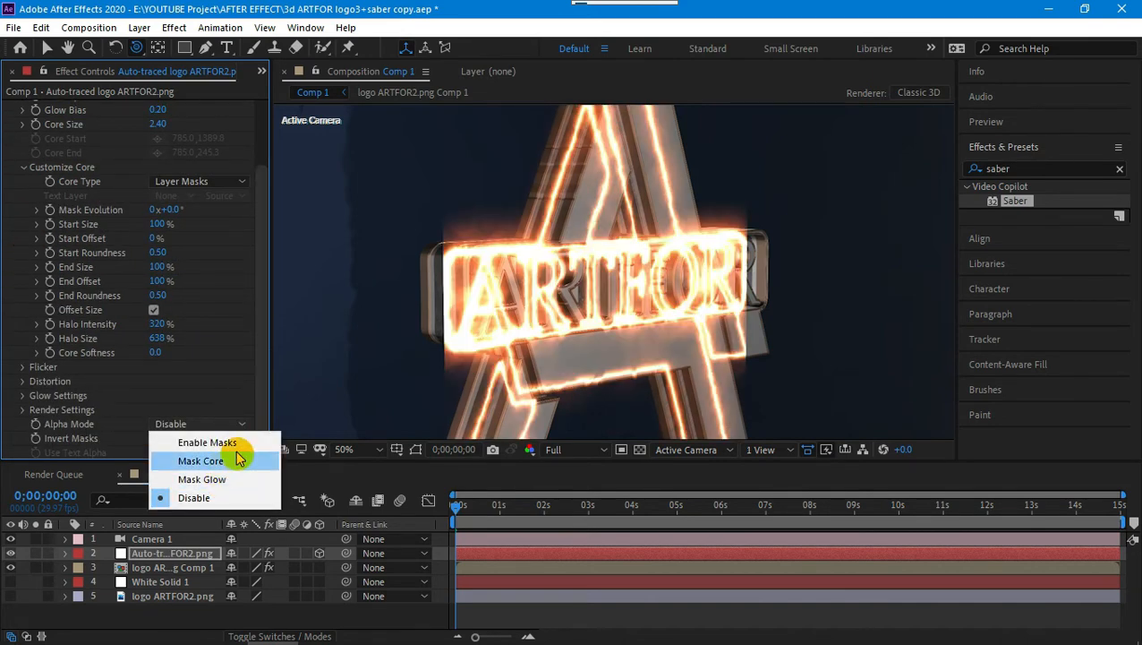
click(224, 460)
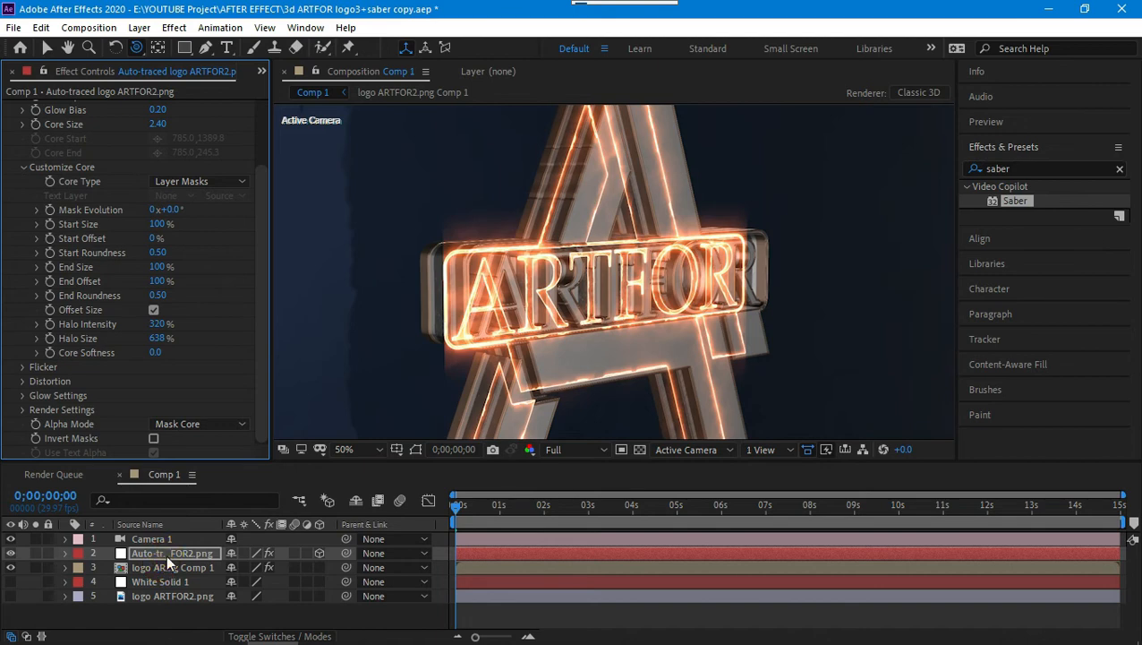
Orbit the camera to a nearly frontal view to compare the Saber outlines with the logo's front face.
click(712, 450)
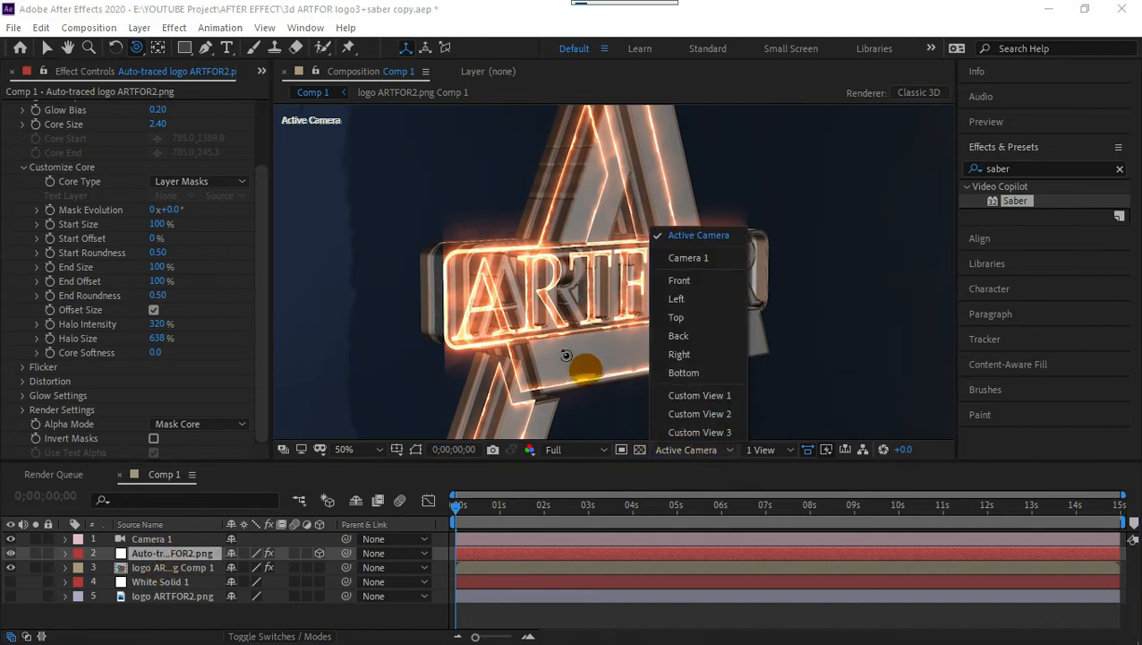
drag(566, 355, 320, 335)
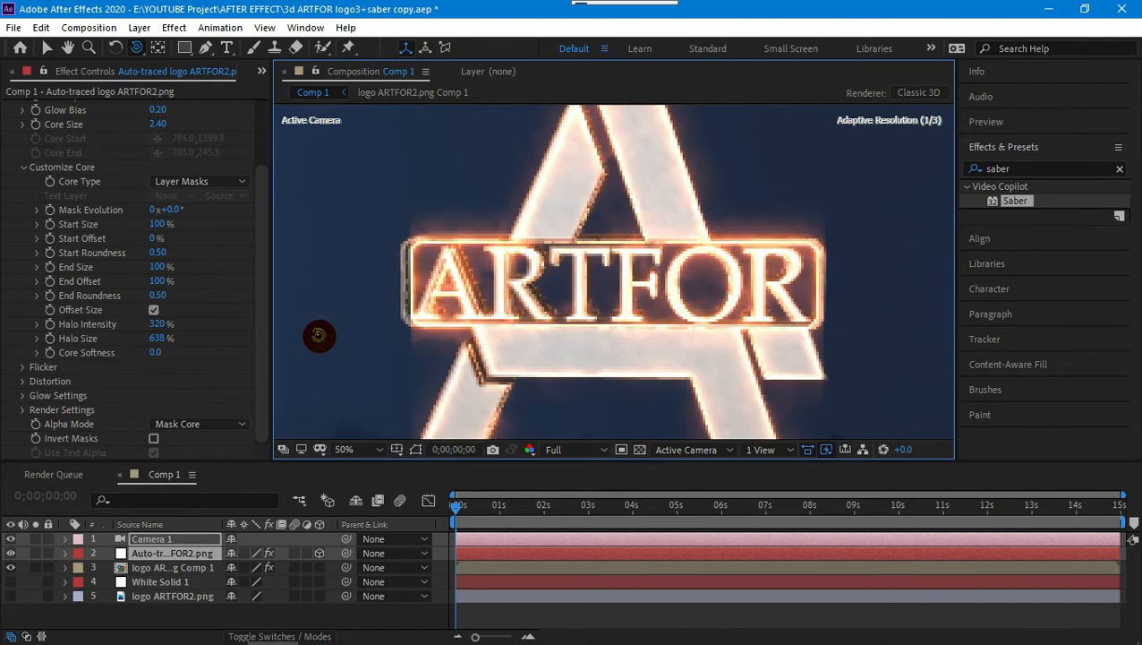
key(ctrl+z)
drag(574, 361, 547, 351)
key(ctrl+z)
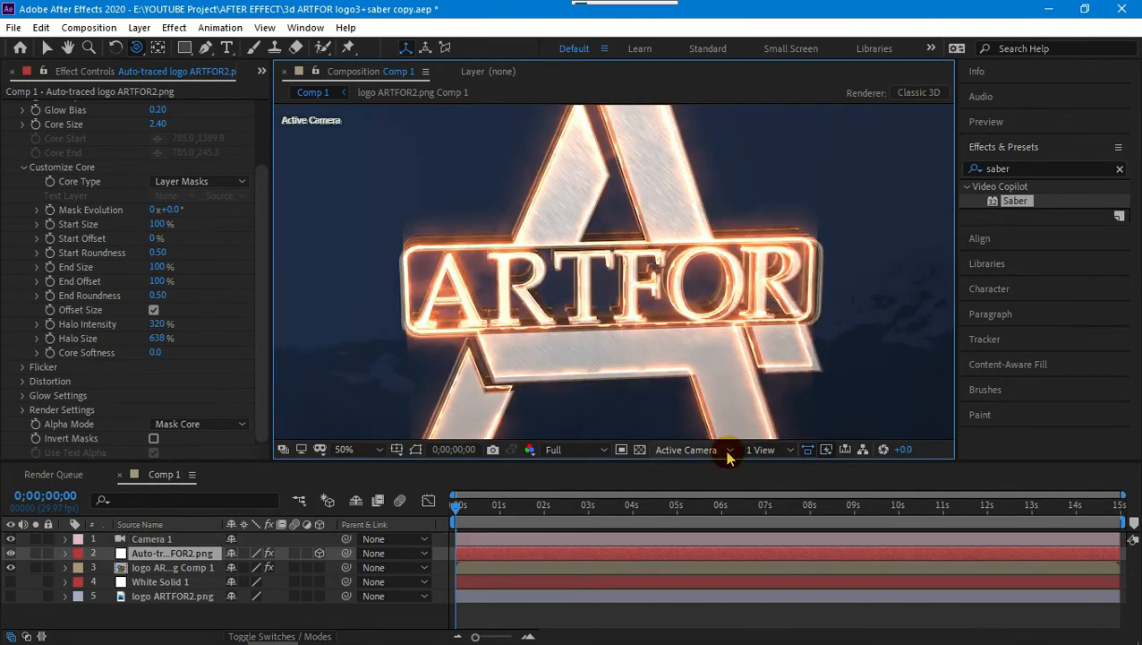
click(724, 449)
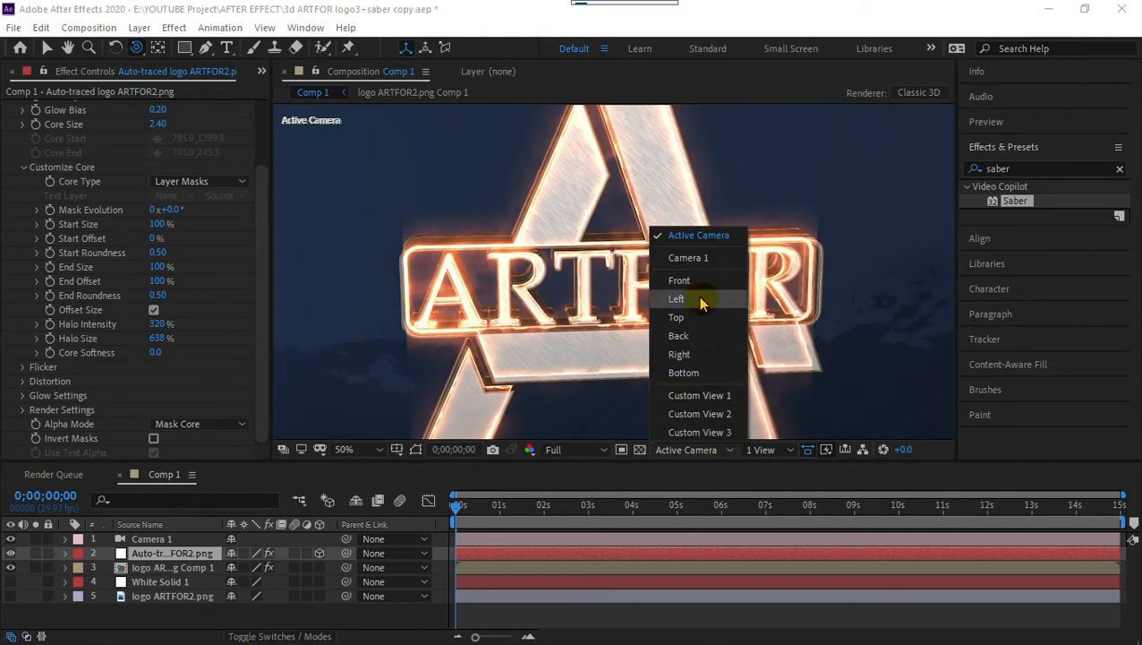
Show the layer controls and shift the auto-traced layer sideways towards the extruded letters.
click(253, 28)
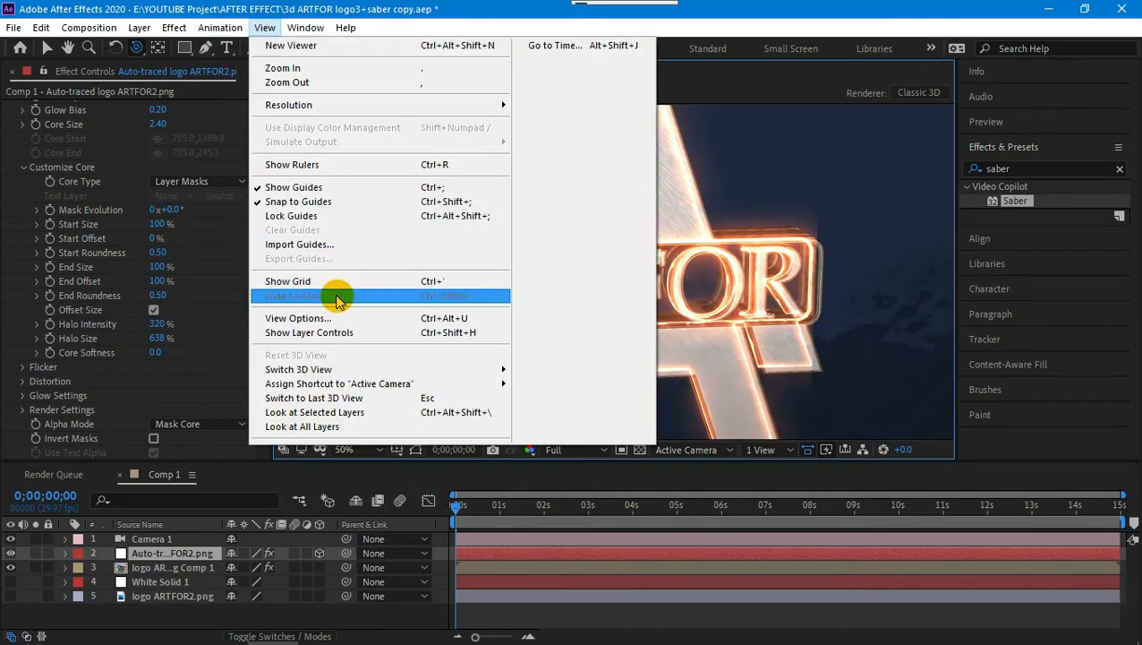
click(345, 332)
scroll(616, 272, up, 3)
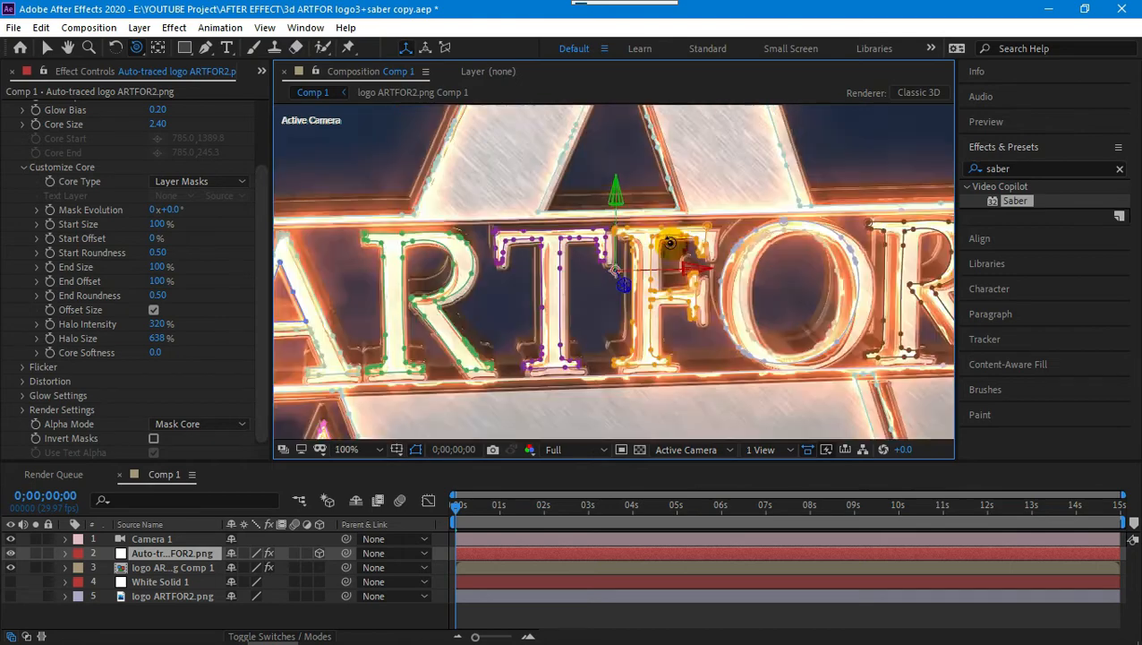
click(157, 48)
drag(747, 224, 829, 333)
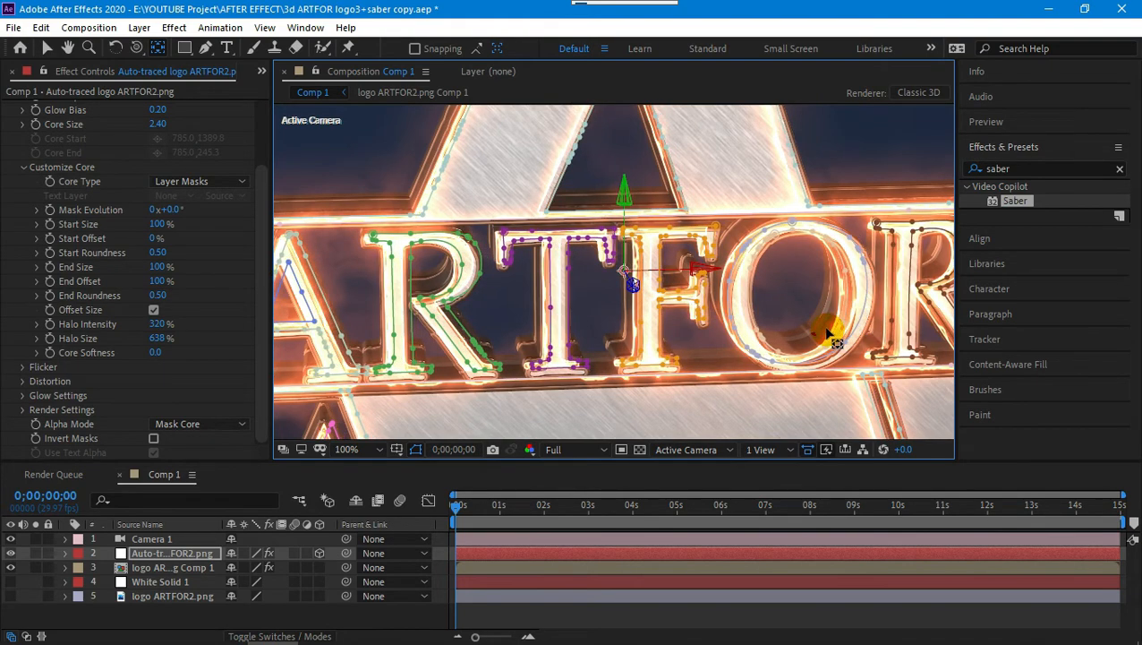
Face the camera to the logo and fine-tune the auto-traced layer's position so its outlines match the letters.
click(136, 49)
drag(543, 334, 571, 318)
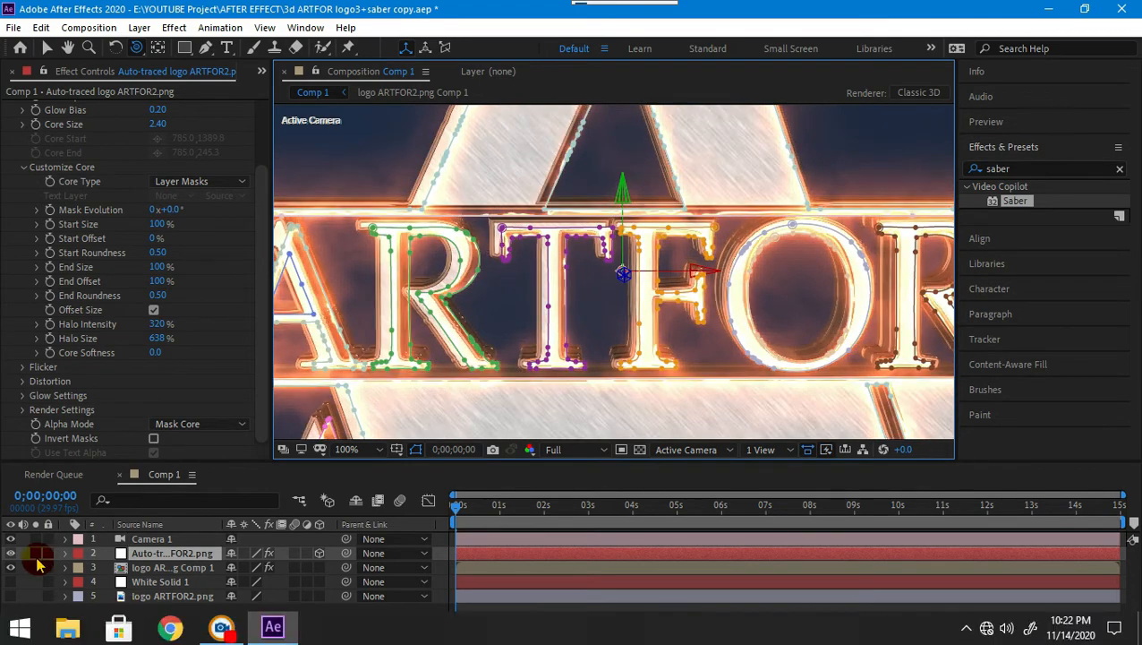
click(192, 554)
click(156, 49)
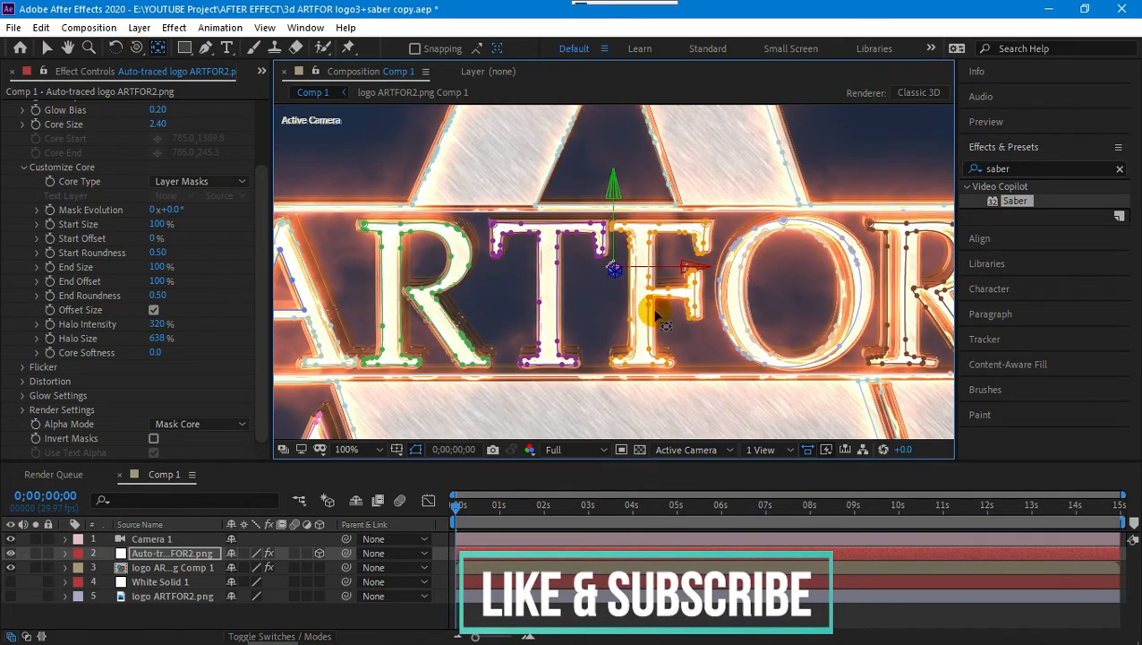
scroll(653, 315, up, 4)
scroll(722, 315, down, 2)
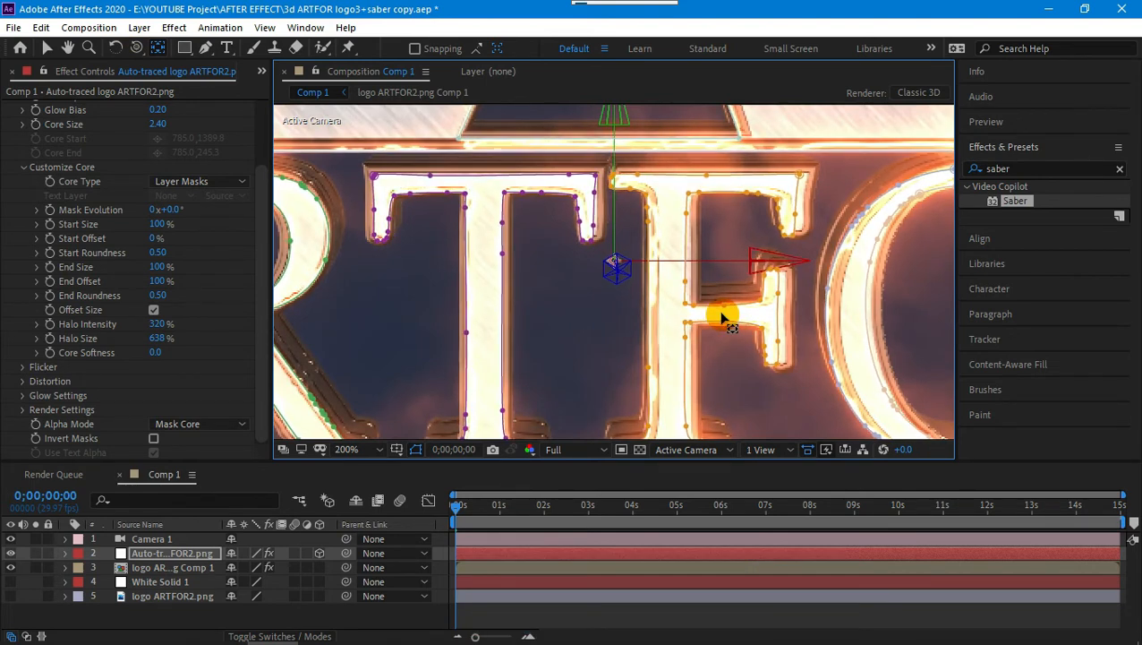
scroll(722, 318, down, 2)
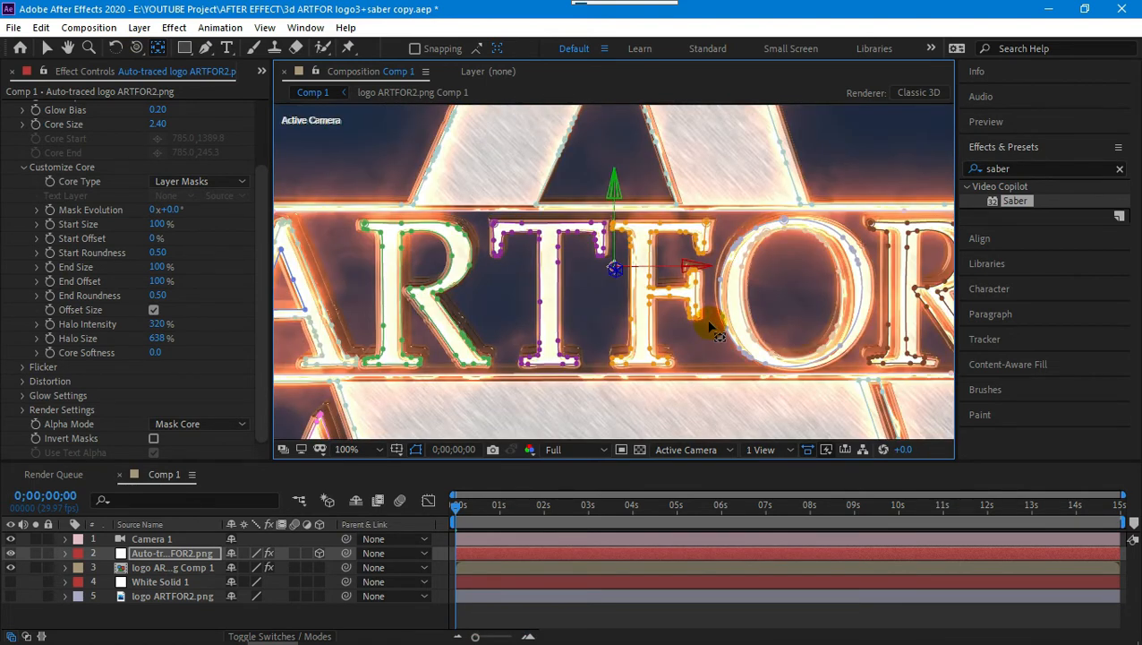
scroll(708, 327, down, 2)
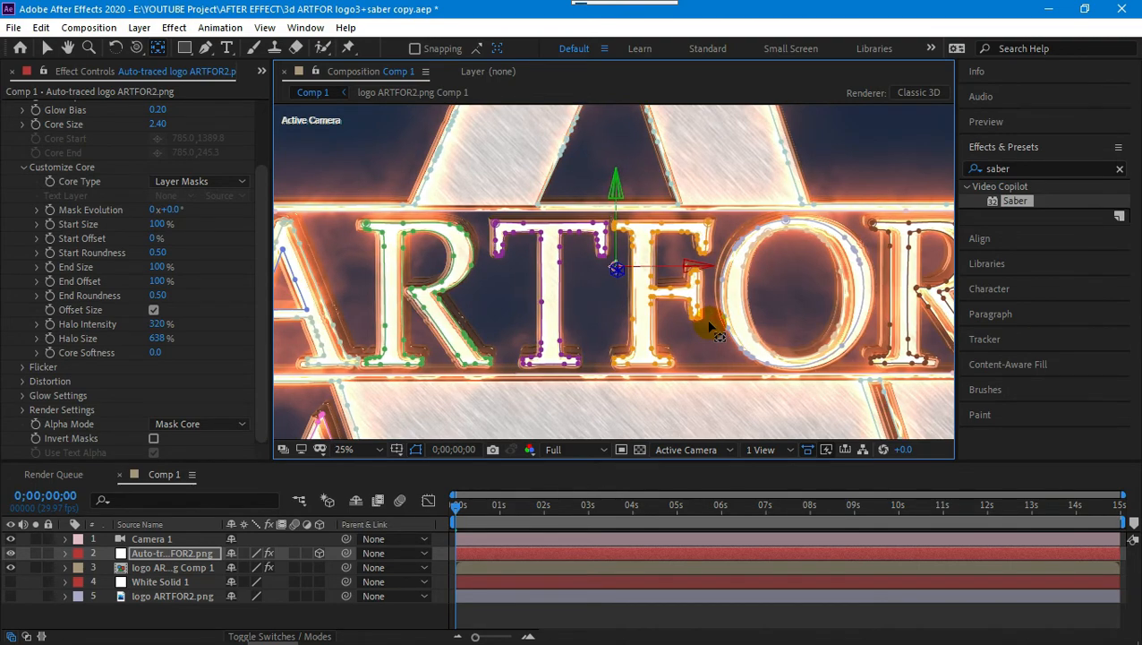
scroll(708, 326, up, 2)
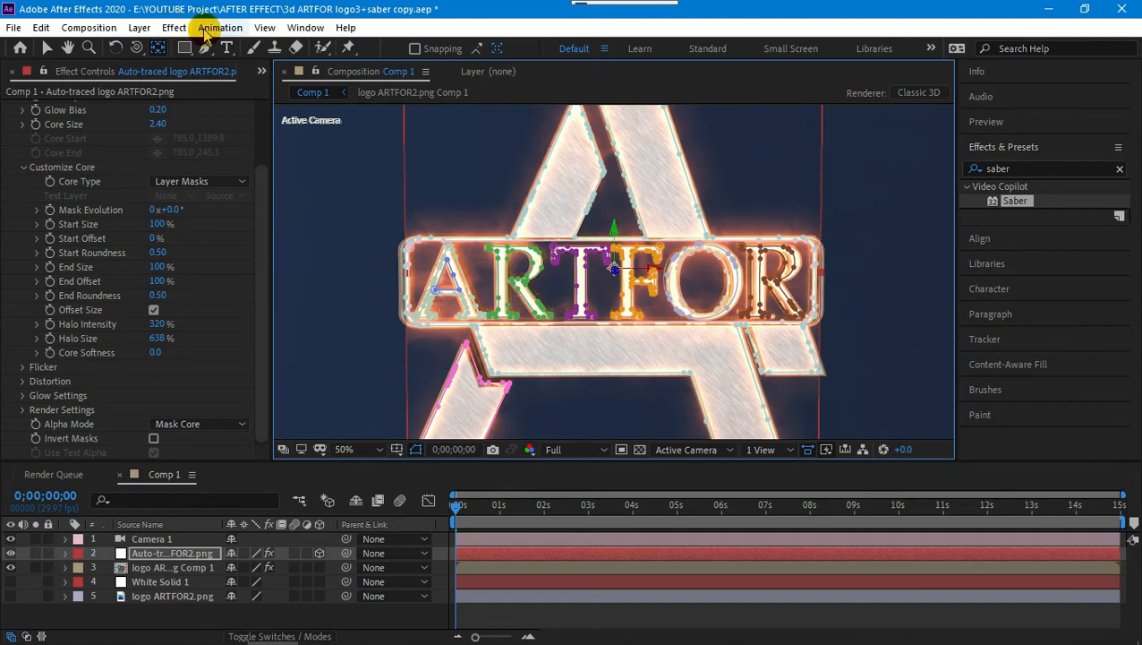
Hide the layer controls and orbit the camera to an angled side view of the glowing logo.
click(266, 30)
click(447, 329)
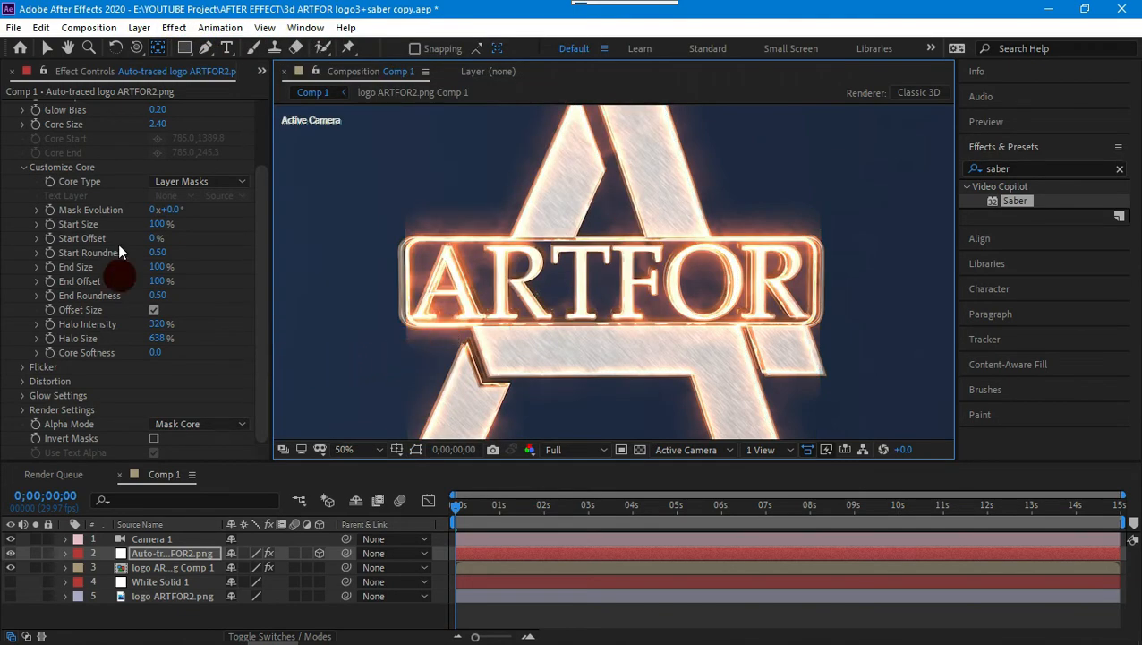
click(136, 48)
drag(383, 357, 492, 366)
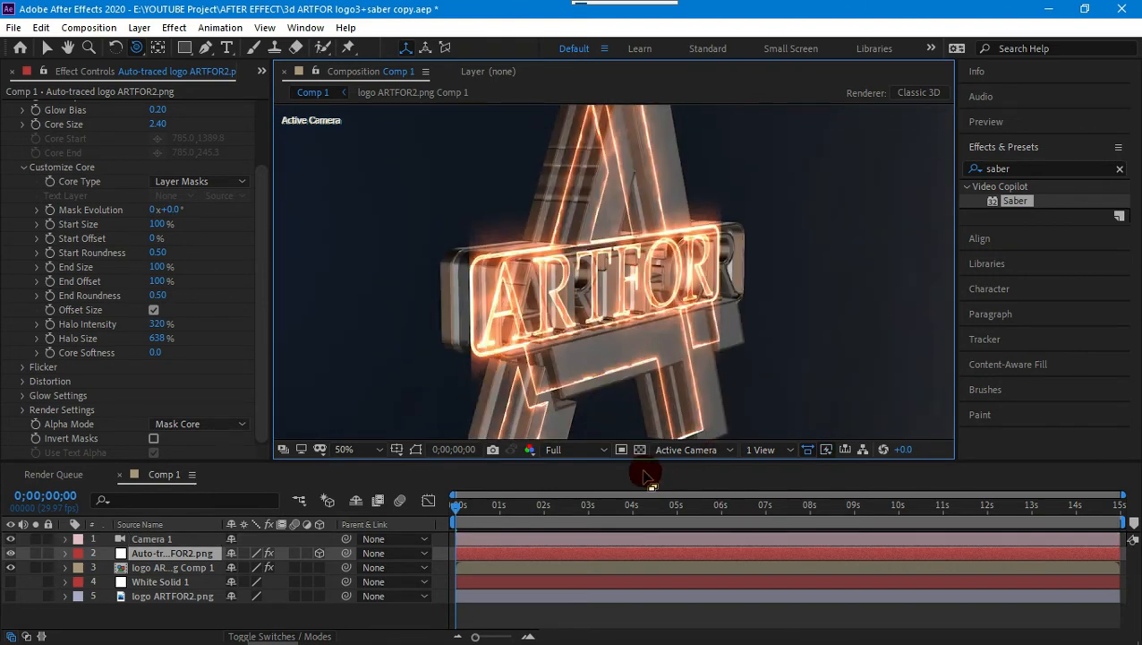
Show the layer controls in the Top view and move the auto-traced layer forward along Z towards the logo's front face.
click(687, 449)
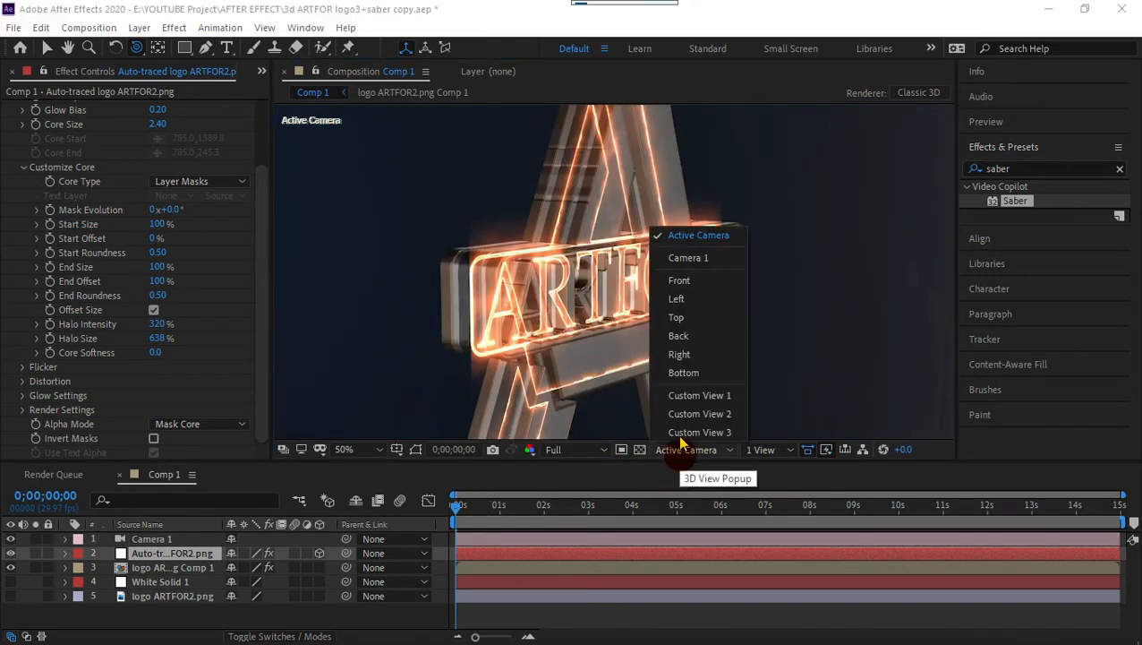
click(684, 313)
click(174, 27)
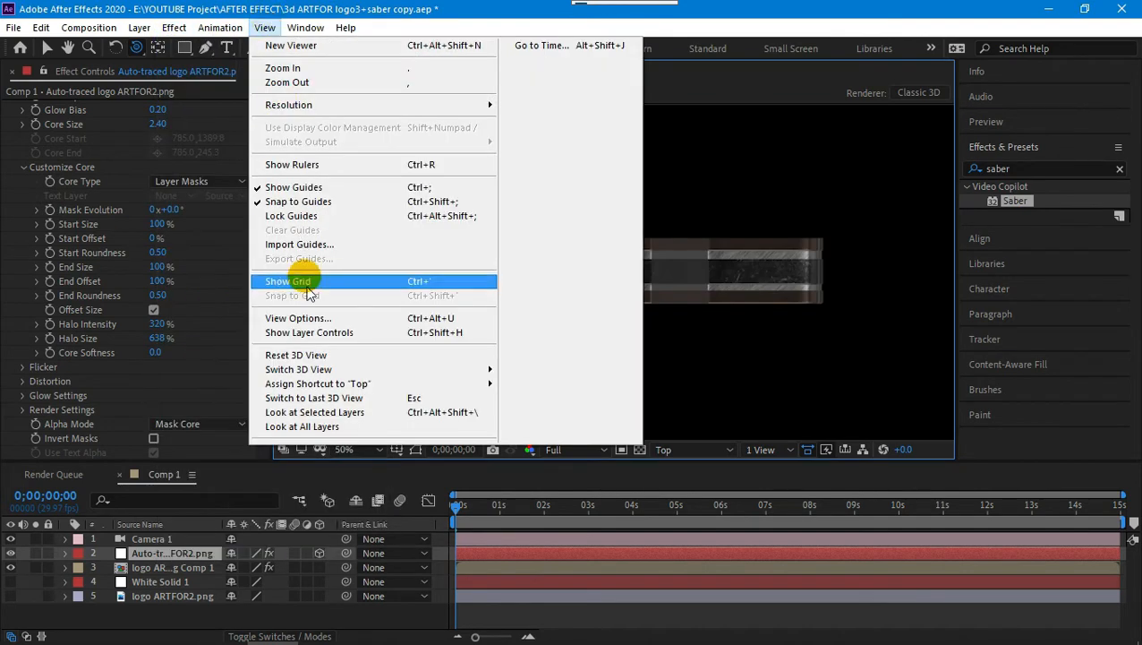
click(305, 330)
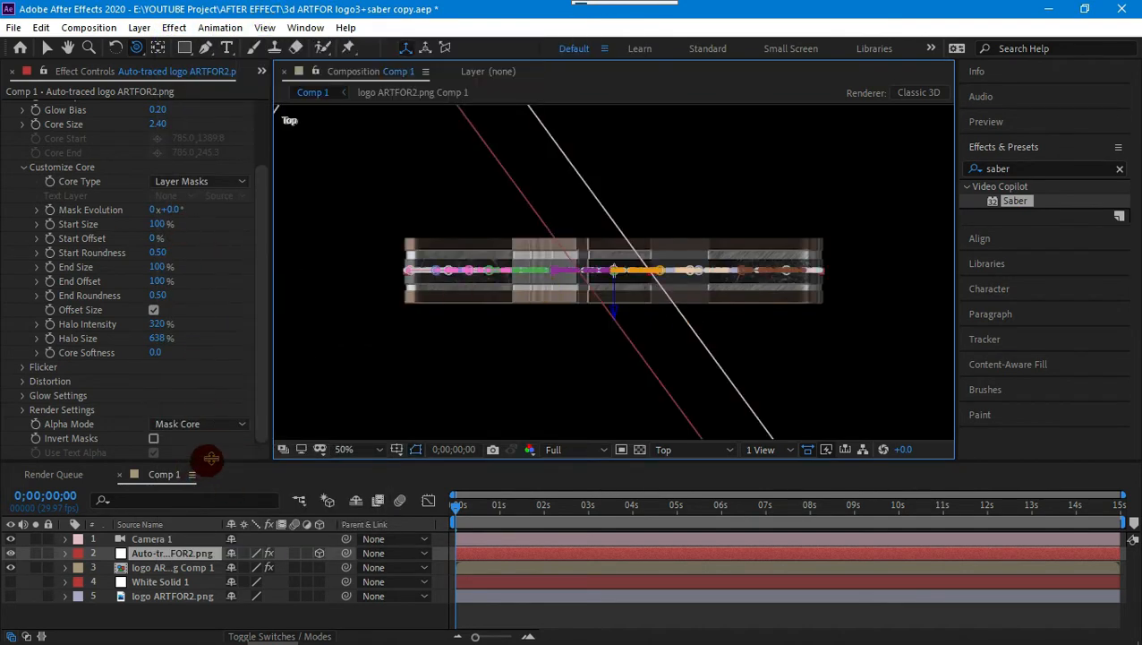
scroll(614, 268, up, 2)
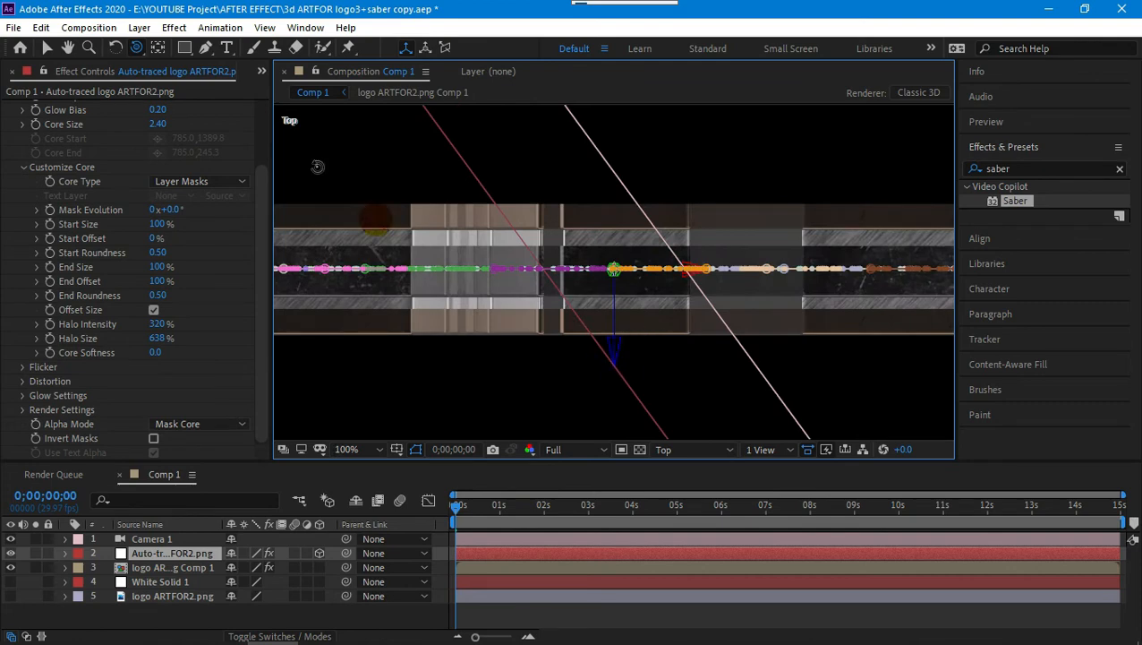
click(47, 49)
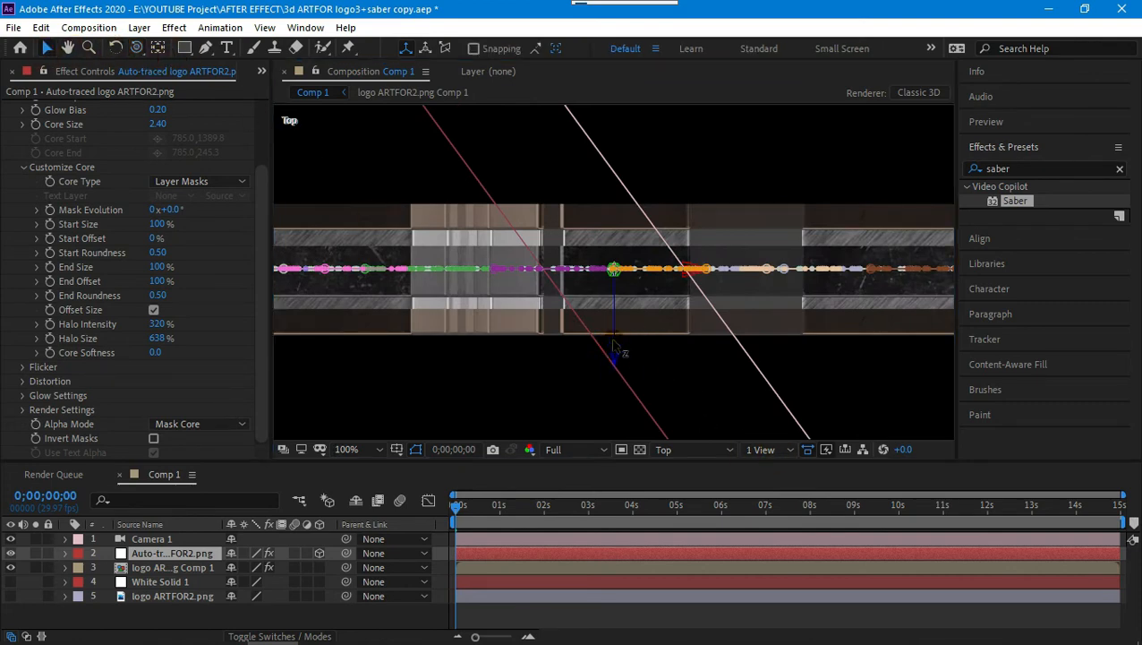
drag(615, 349, 601, 405)
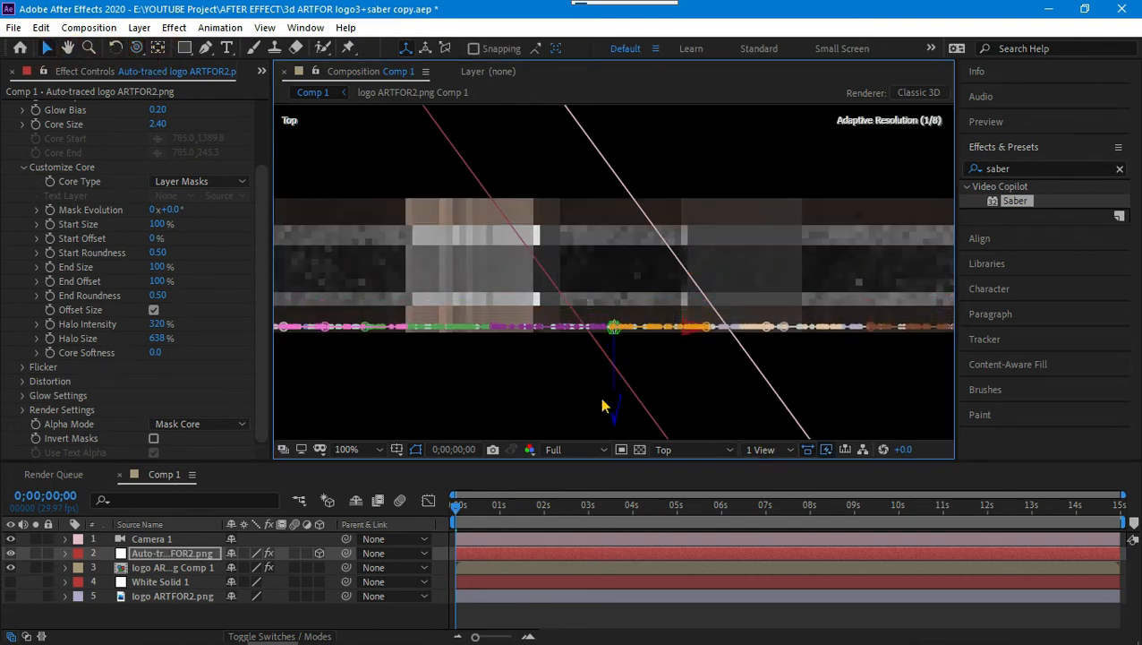
scroll(604, 384, up, 1)
scroll(615, 374, down, 2)
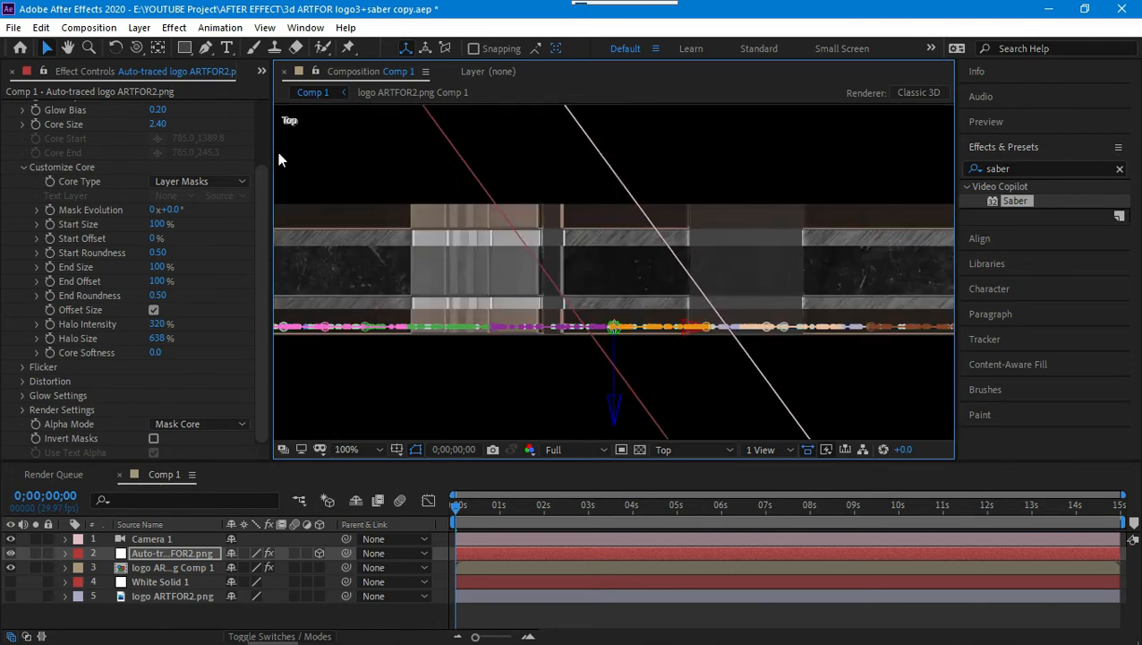
Nudge the auto-traced layer slightly further forward along Z towards the outer edge of the logo's front face.
click(69, 49)
drag(605, 360, 601, 268)
click(45, 47)
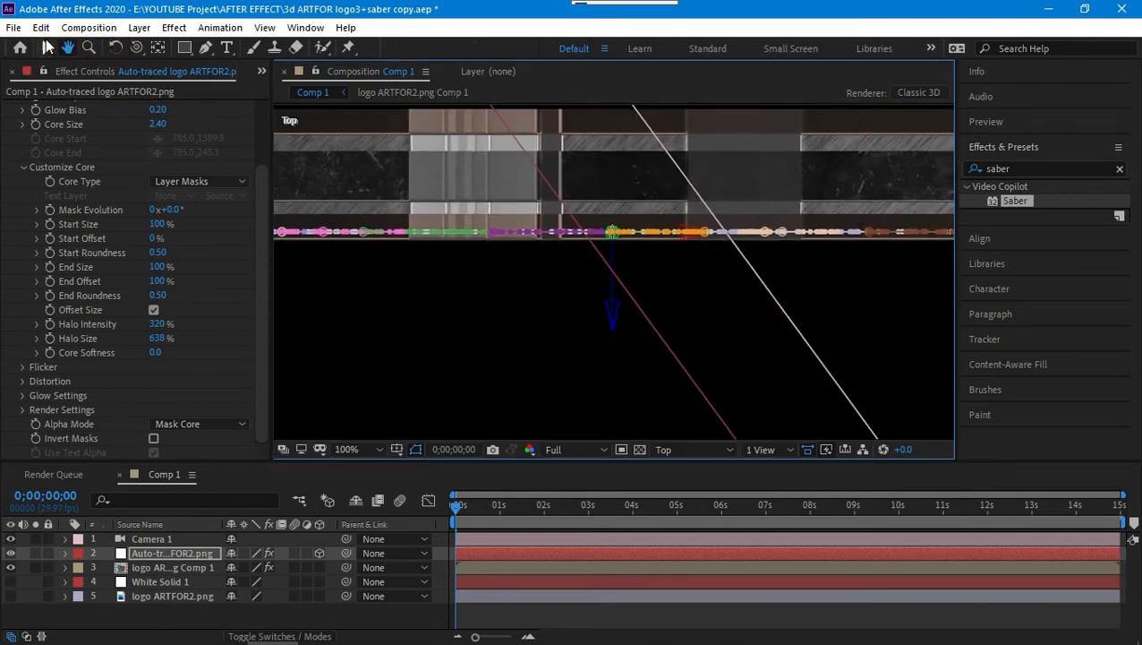
drag(612, 315, 618, 322)
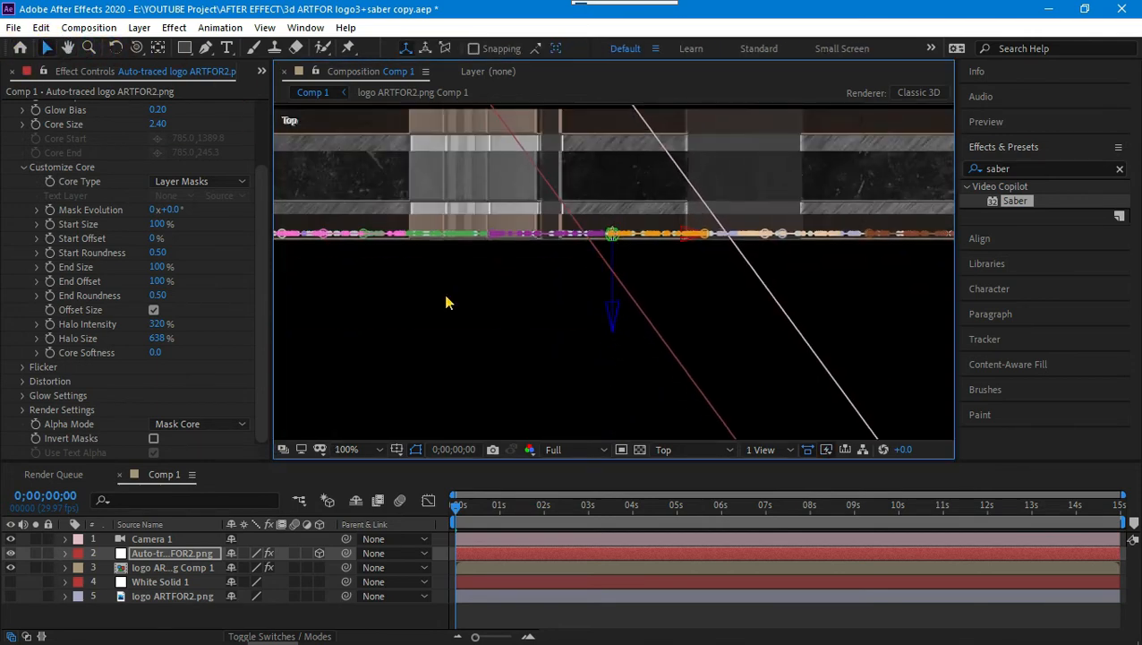
Return to the Active Camera view and orbit the camera to face the front of the logo.
click(697, 458)
click(698, 234)
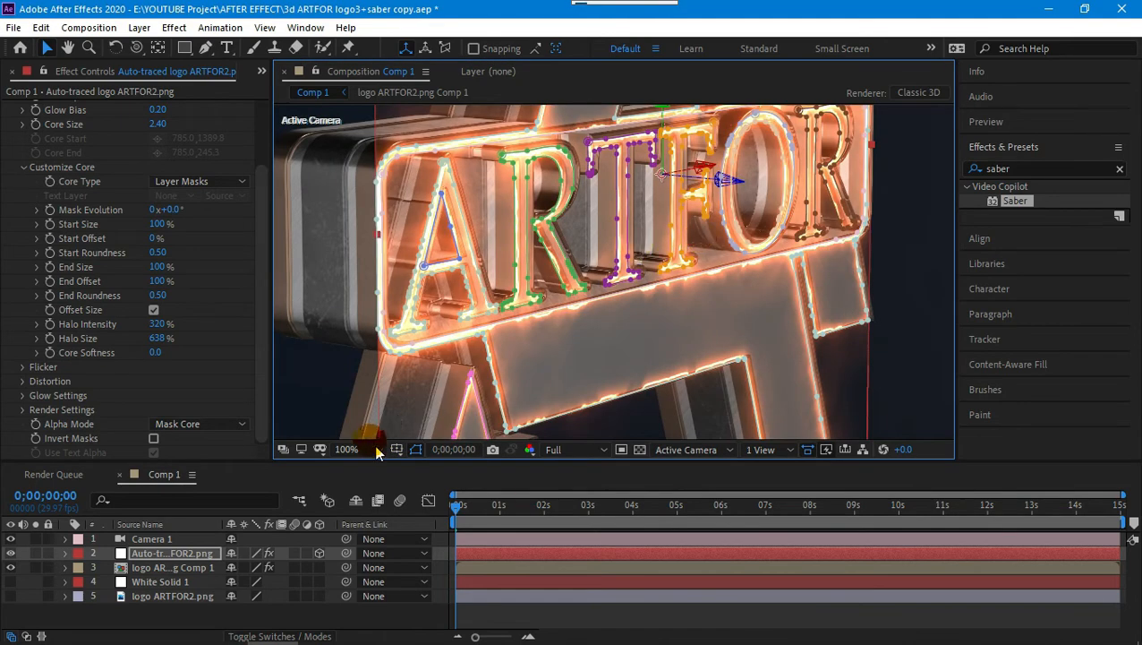
key(period)
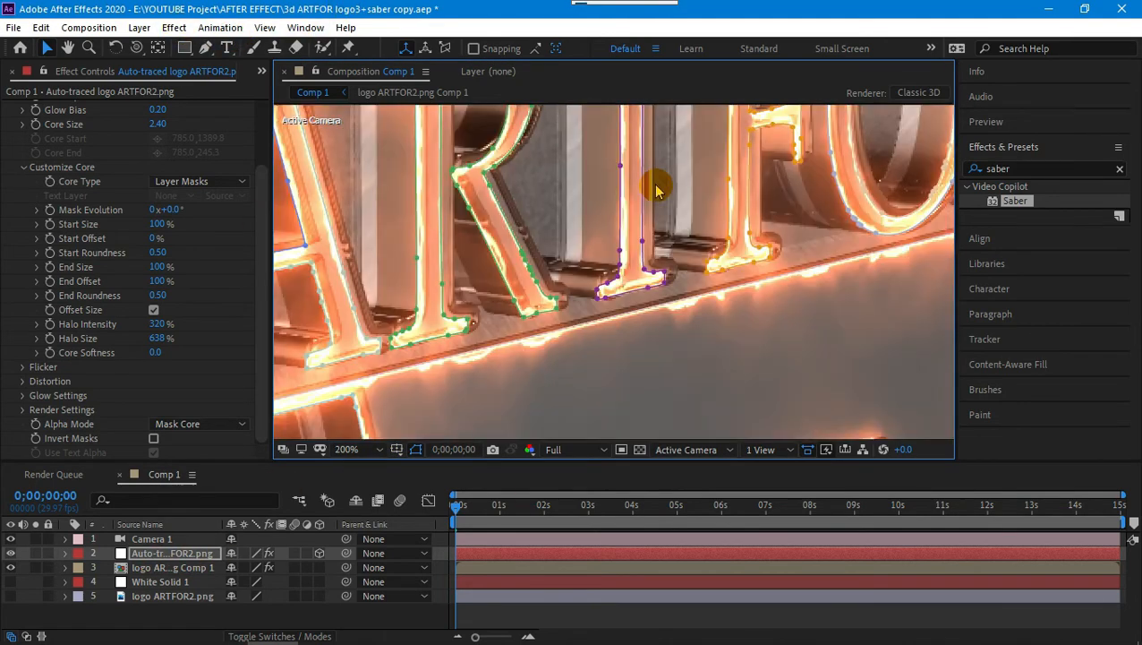
key(comma)
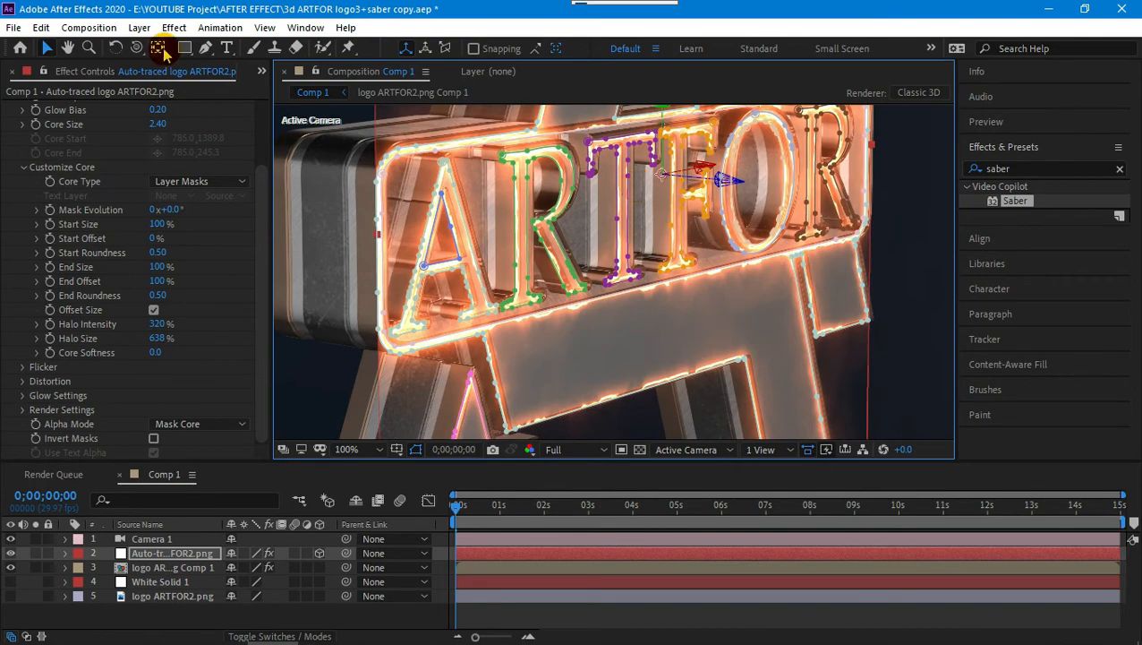
key(w)
key(y)
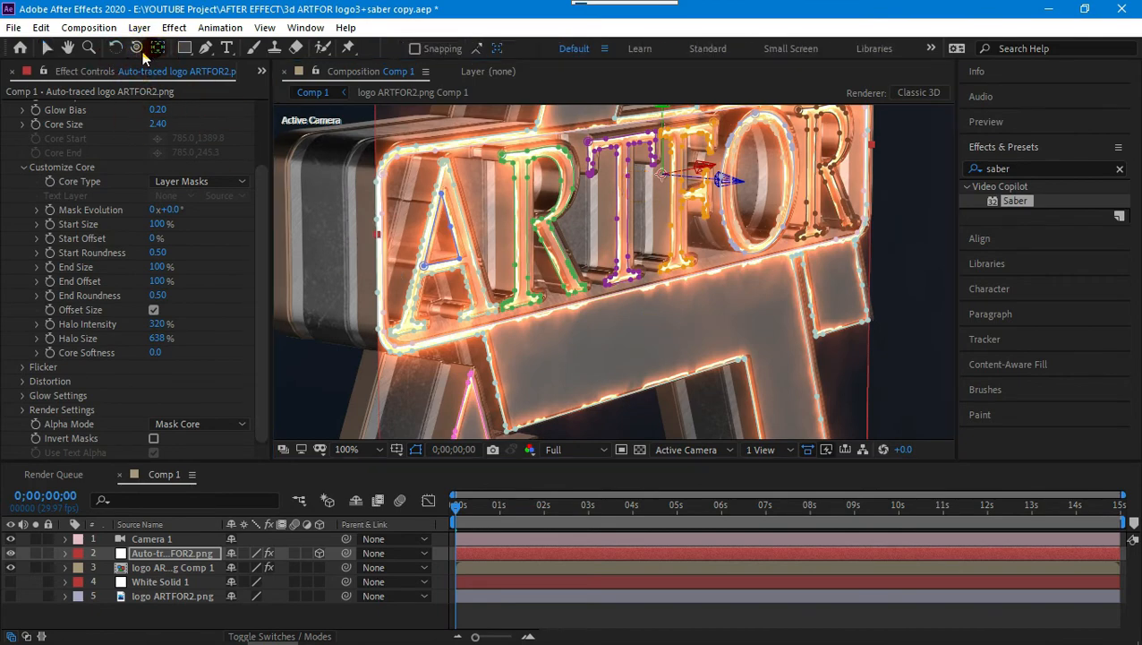
drag(661, 339, 502, 326)
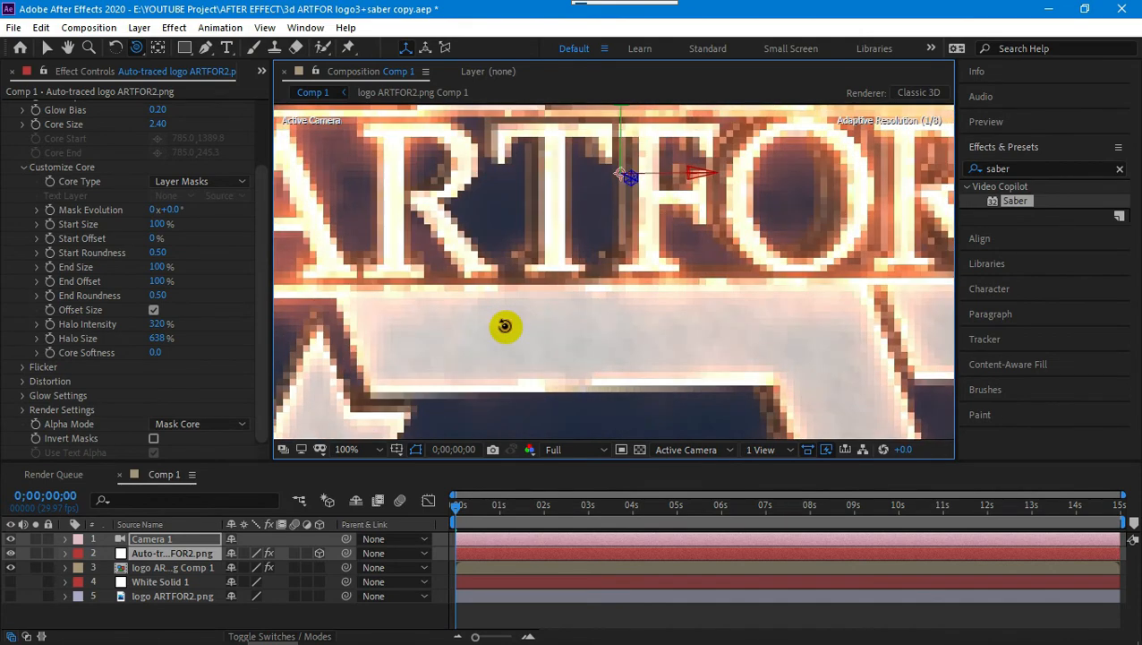
Examine up close how the Saber outlines line up with the extruded ARTFOR letters from one end to the other.
click(67, 48)
drag(639, 225, 623, 308)
scroll(624, 308, up, 2)
scroll(624, 307, down, 2)
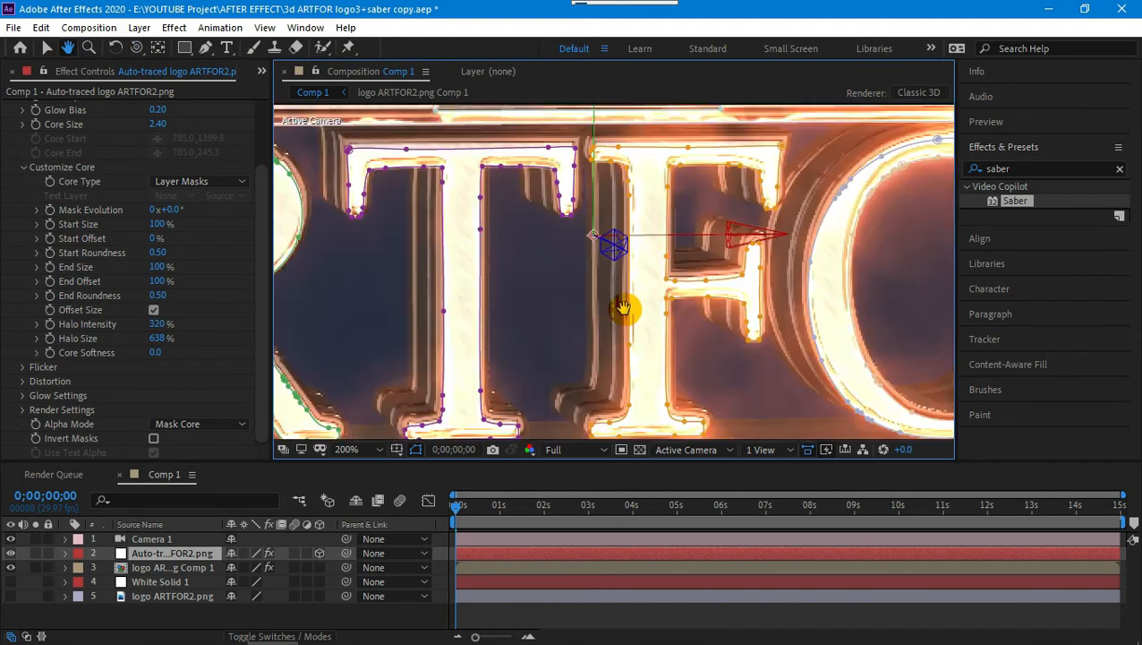
drag(340, 310, 467, 310)
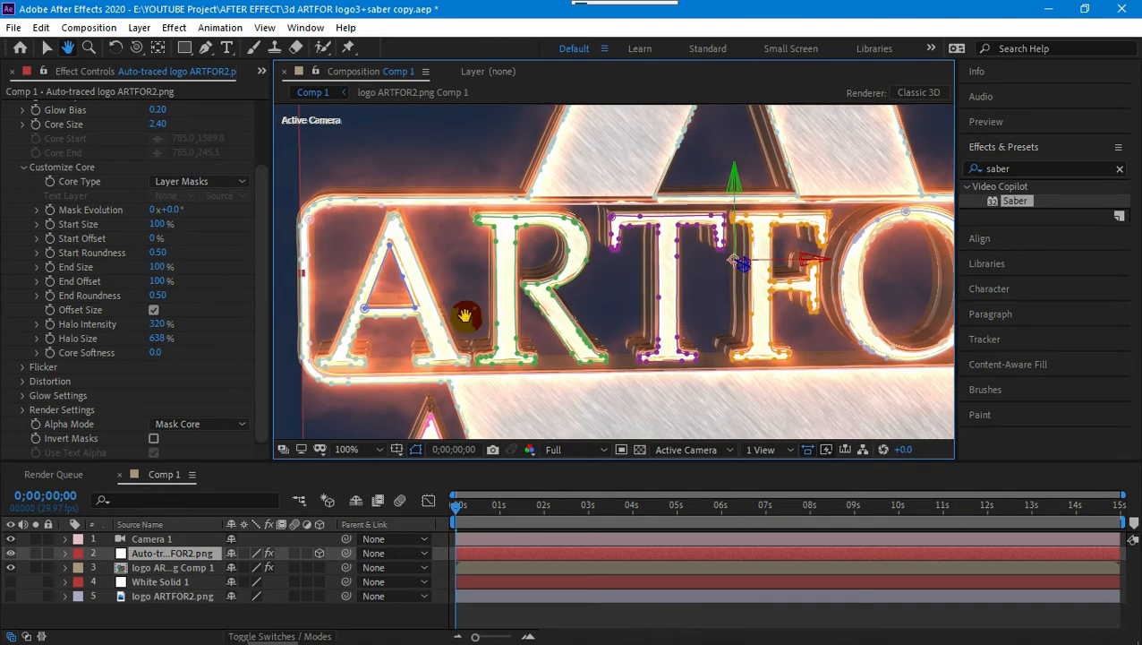
scroll(466, 310, up, 2)
click(157, 49)
drag(510, 255, 624, 262)
click(68, 48)
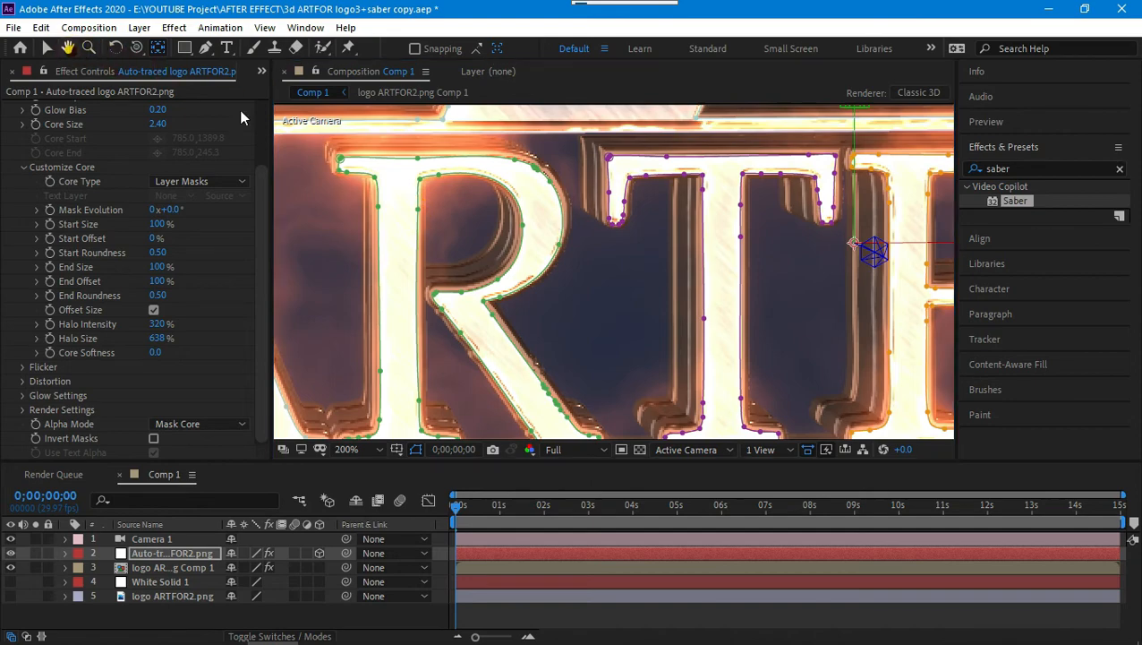
drag(842, 411, 684, 273)
drag(800, 294, 577, 360)
drag(847, 165, 577, 308)
scroll(573, 305, down, 1)
drag(519, 259, 739, 258)
scroll(625, 296, down, 1)
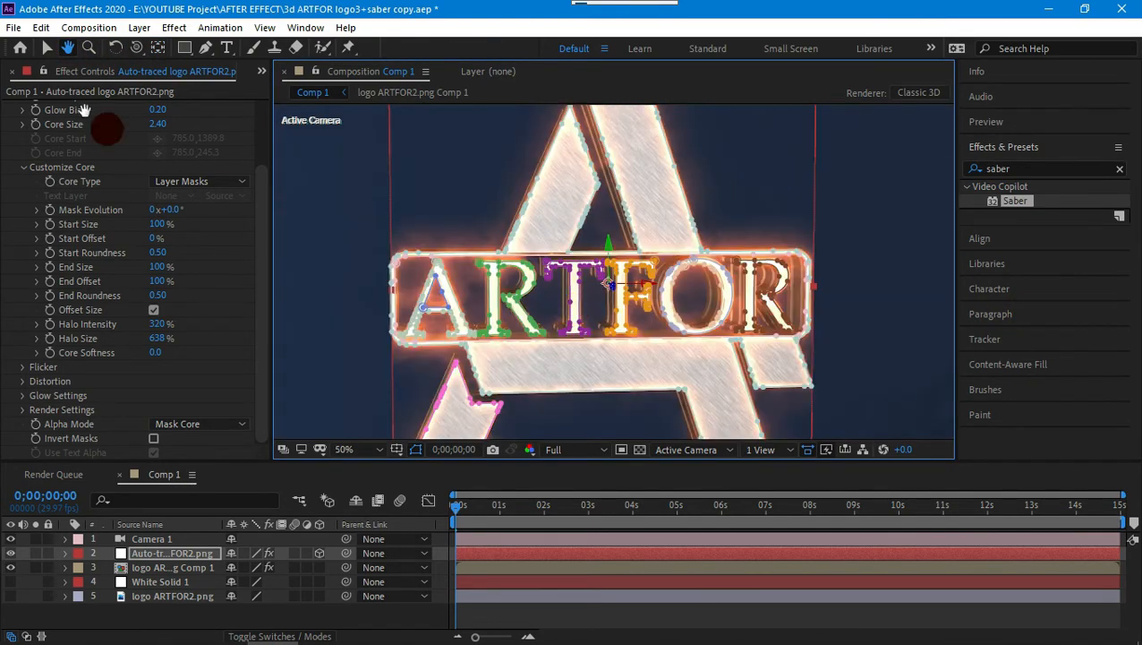
Orbit the camera to an angled view of the logo and hide the layer controls.
click(136, 48)
mouse_move(538, 296)
mouse_down()
mouse_move(548, 306)
mouse_move(564, 265)
mouse_move(545, 276)
mouse_move(551, 288)
mouse_up()
click(265, 28)
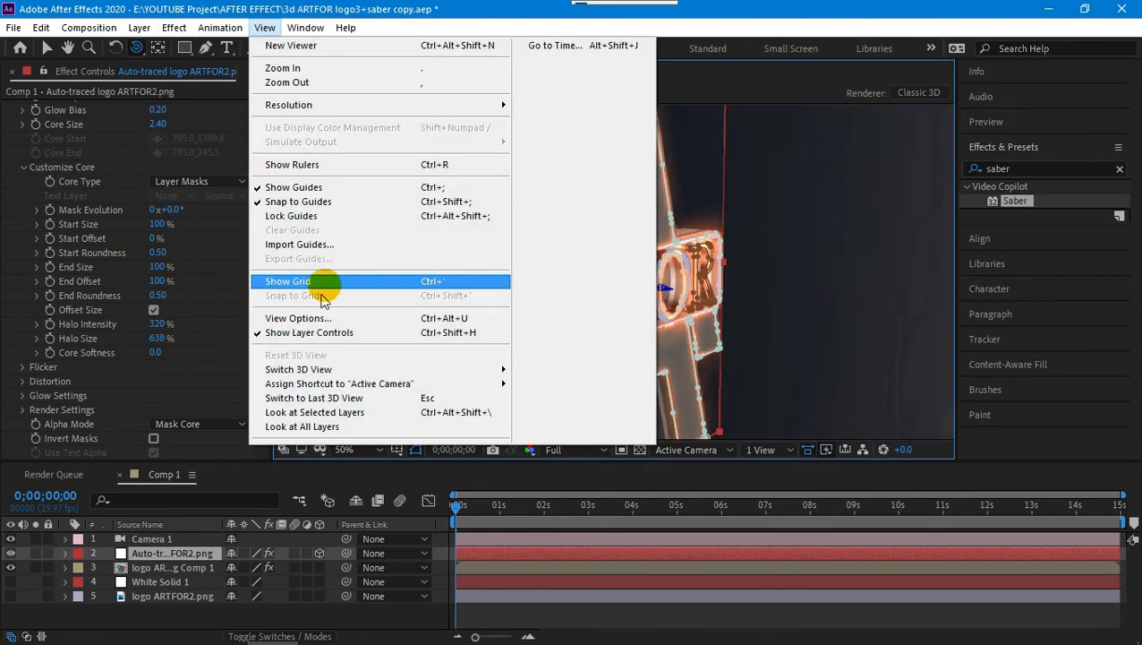
click(313, 335)
drag(476, 309, 150, 52)
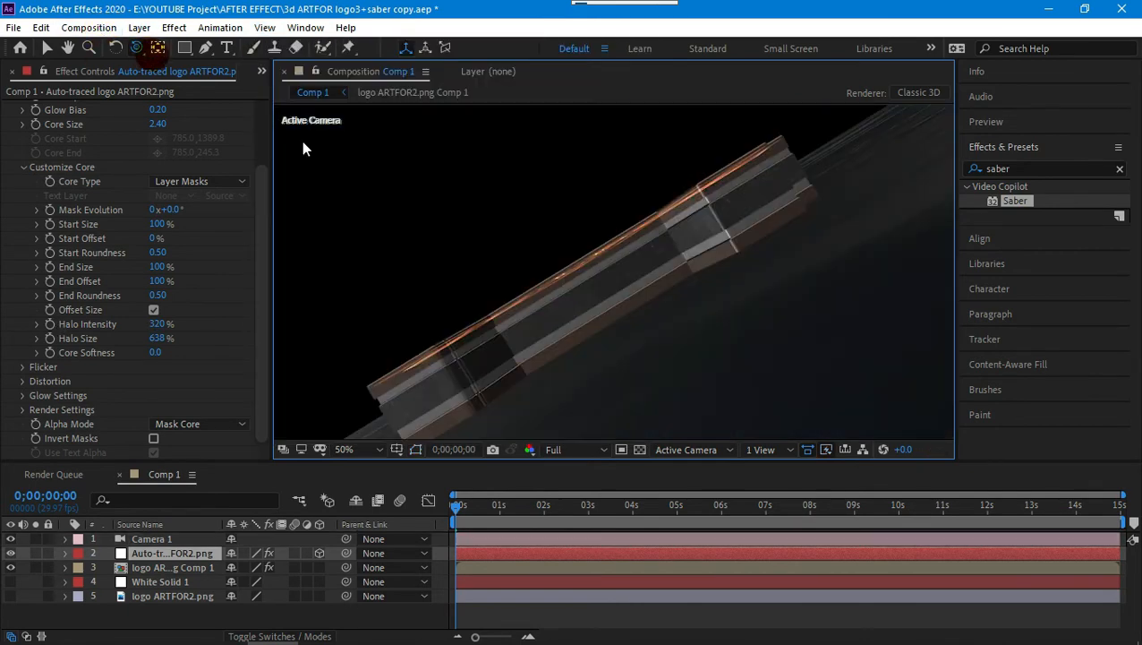
key(ctrl+z)
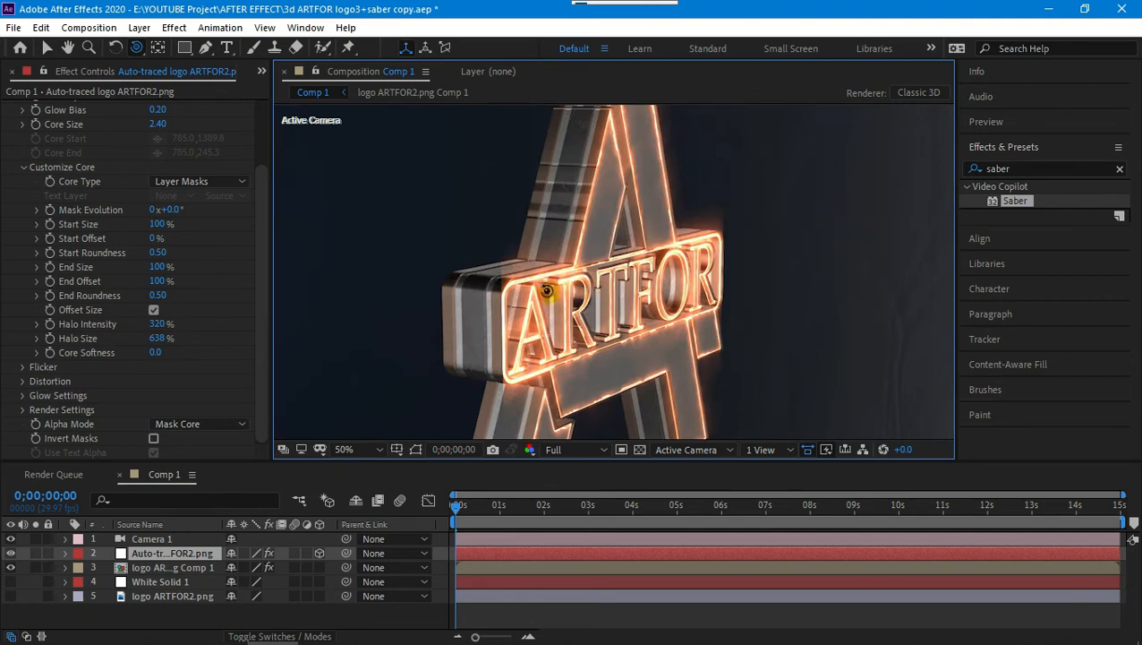
drag(546, 290, 523, 298)
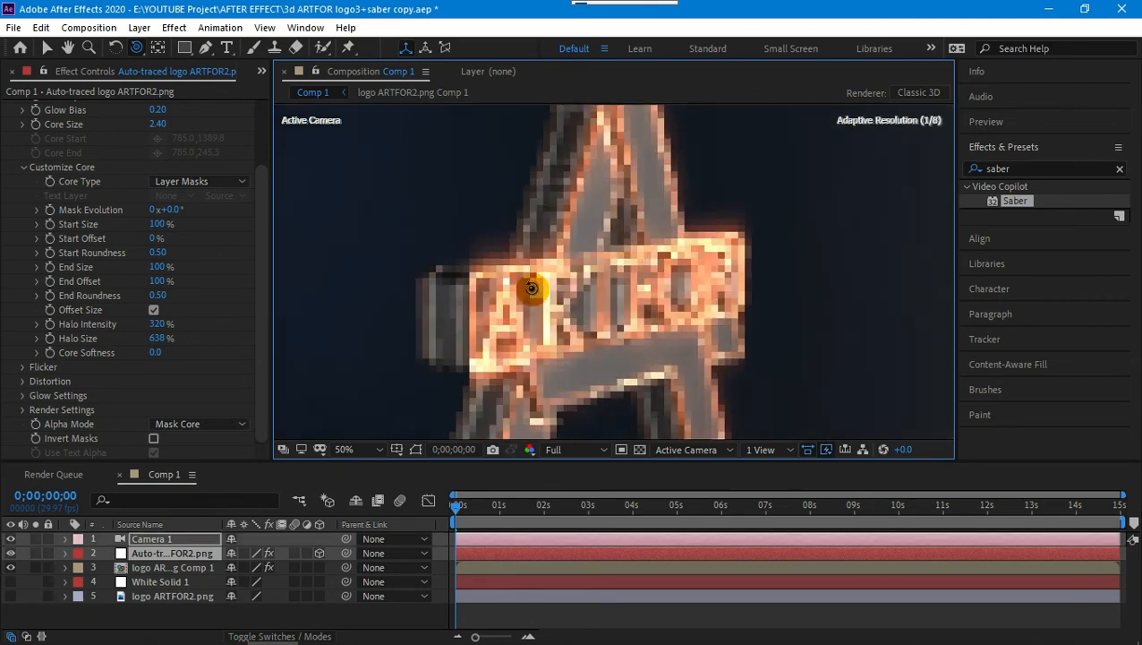
Move the camera closer to the angled ARTFOR lettering with the Track Z Camera tool.
click(141, 28)
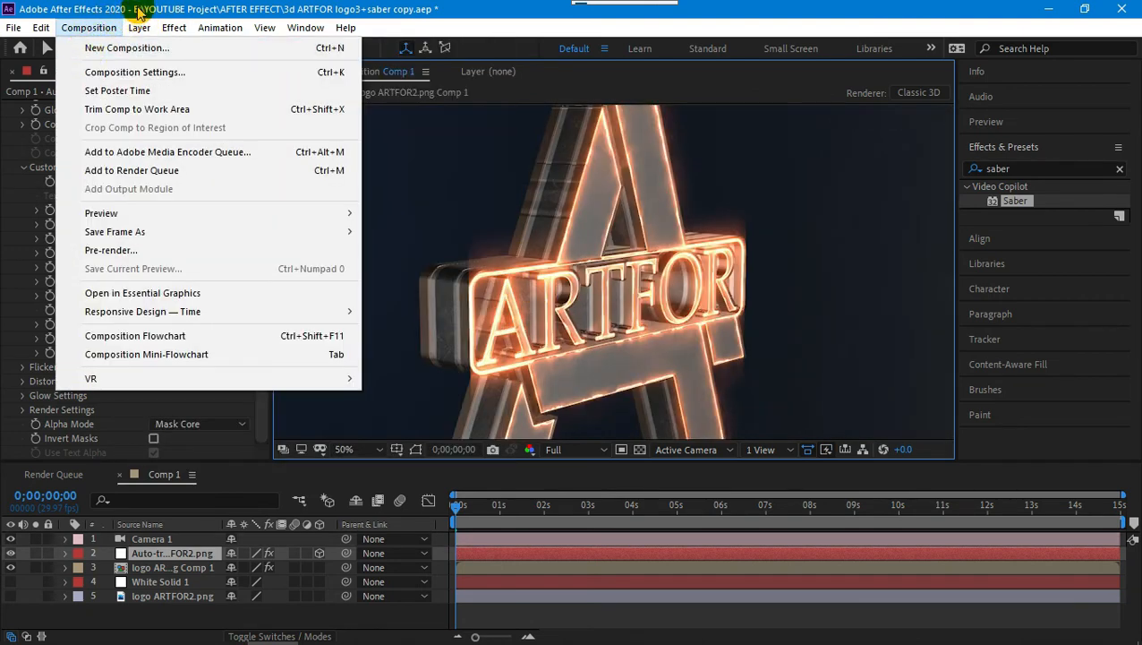
click(140, 13)
click(137, 49)
click(192, 102)
drag(572, 295, 616, 212)
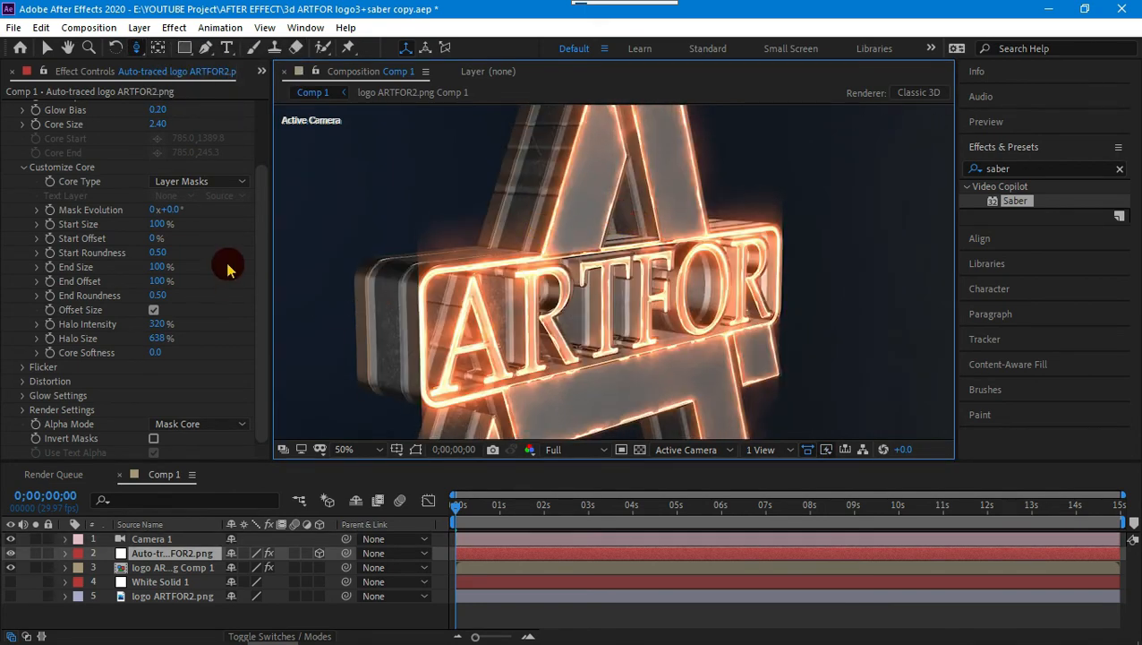
Set the Saber Core Distortion amount to 30 on the auto-traced layer.
drag(263, 294, 250, 405)
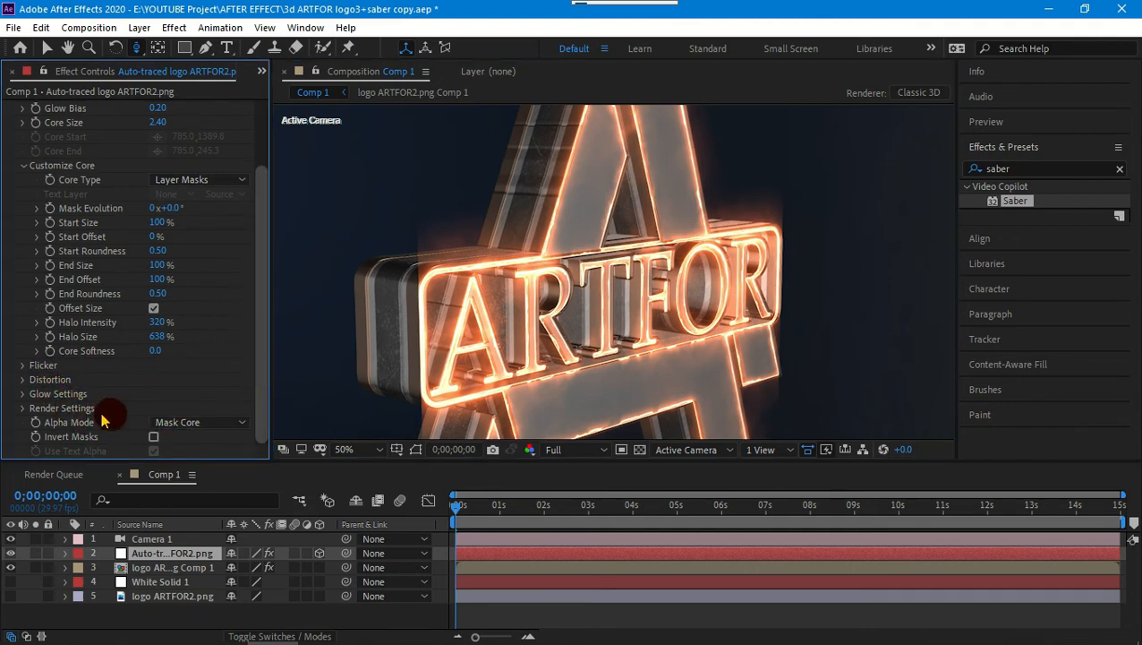
click(23, 381)
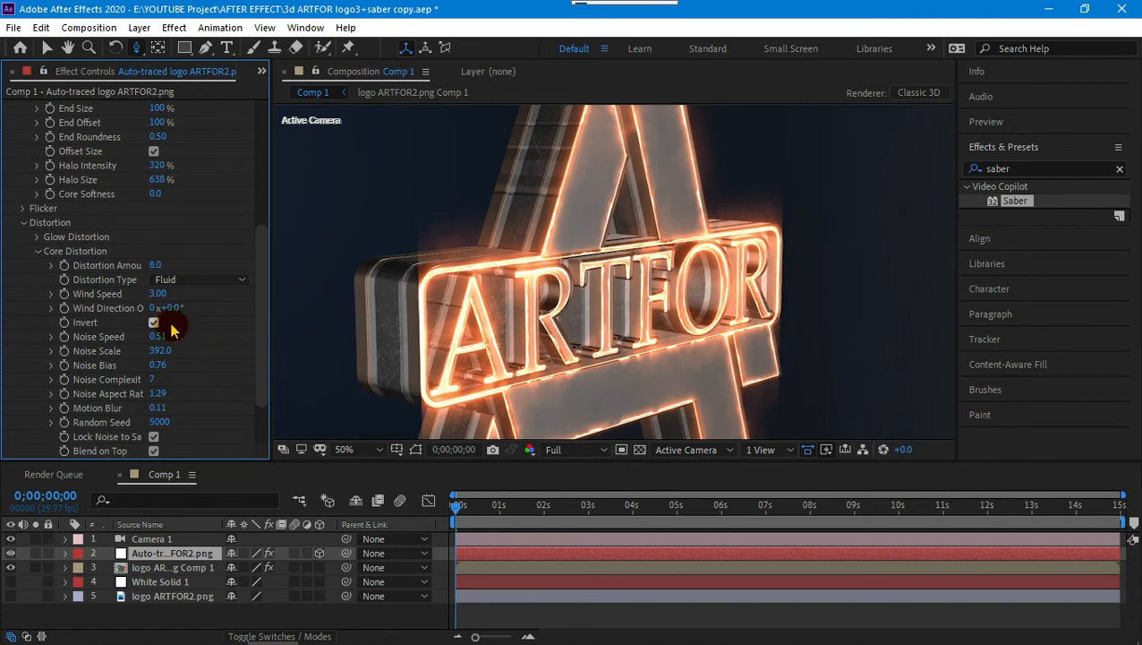
click(155, 266)
text(3)
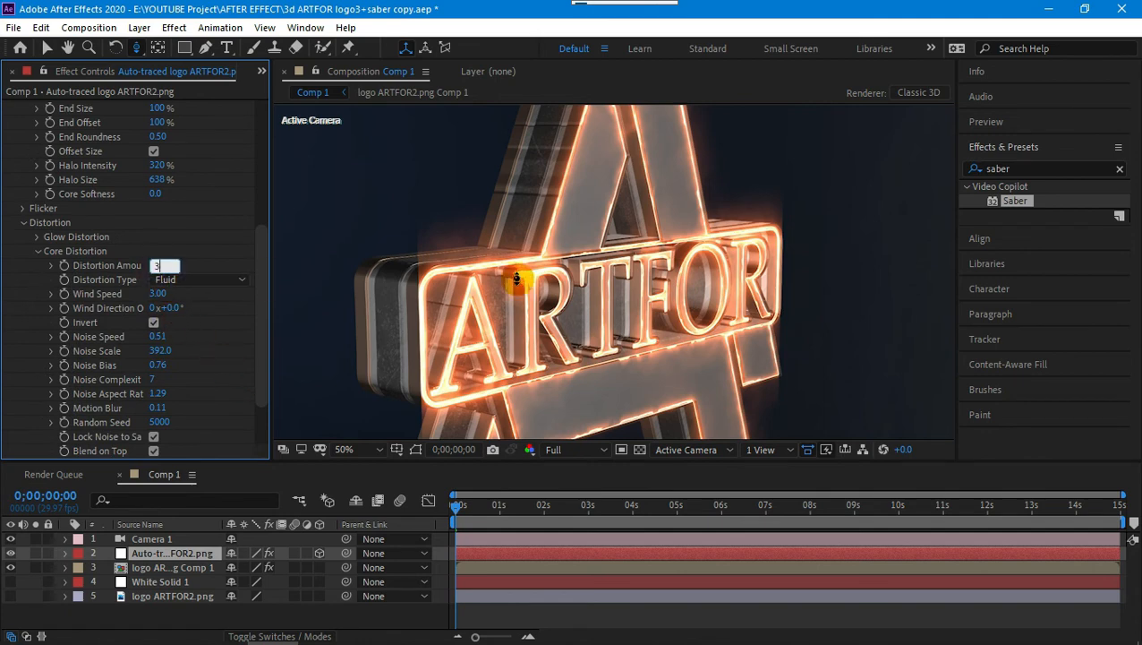
text(0)
key(Return)
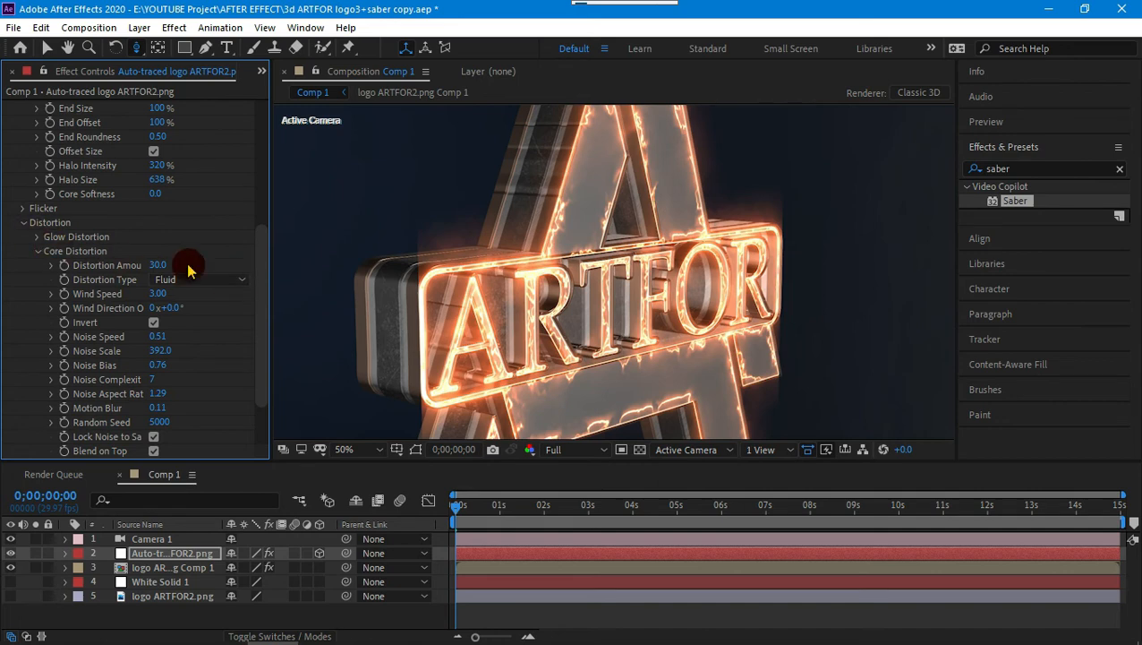
Show Saber's Glow Distortion settings and review the distortion type and composite options.
click(39, 235)
click(182, 266)
click(190, 283)
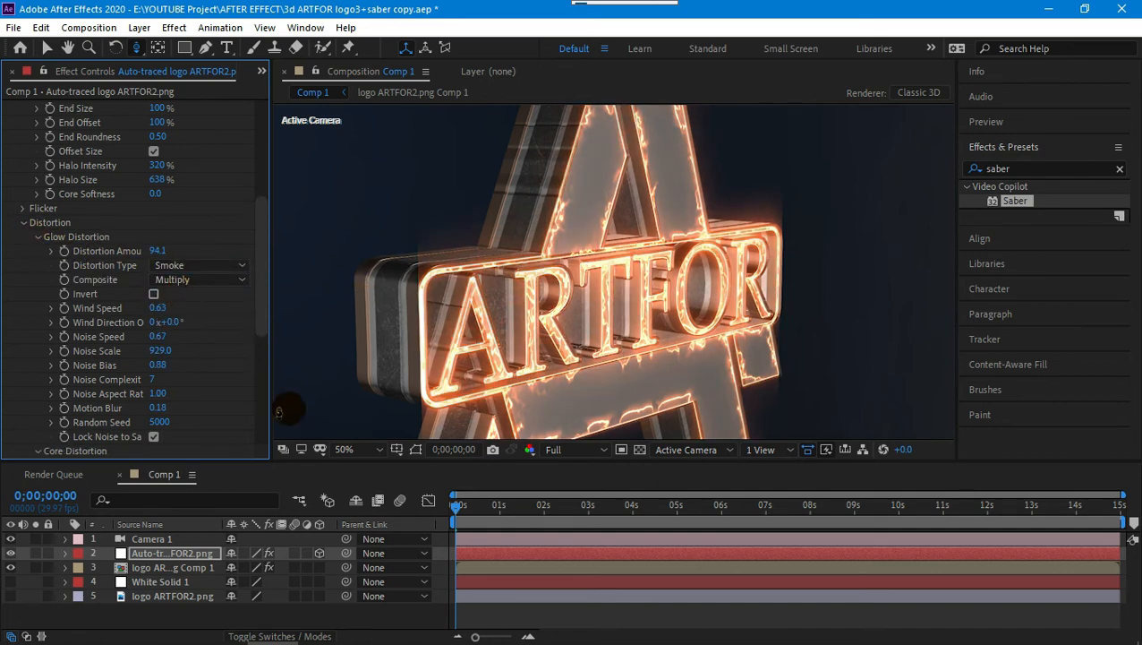
Set the composition view resolution to Half and play the first frames to check the animated Saber glow.
click(988, 123)
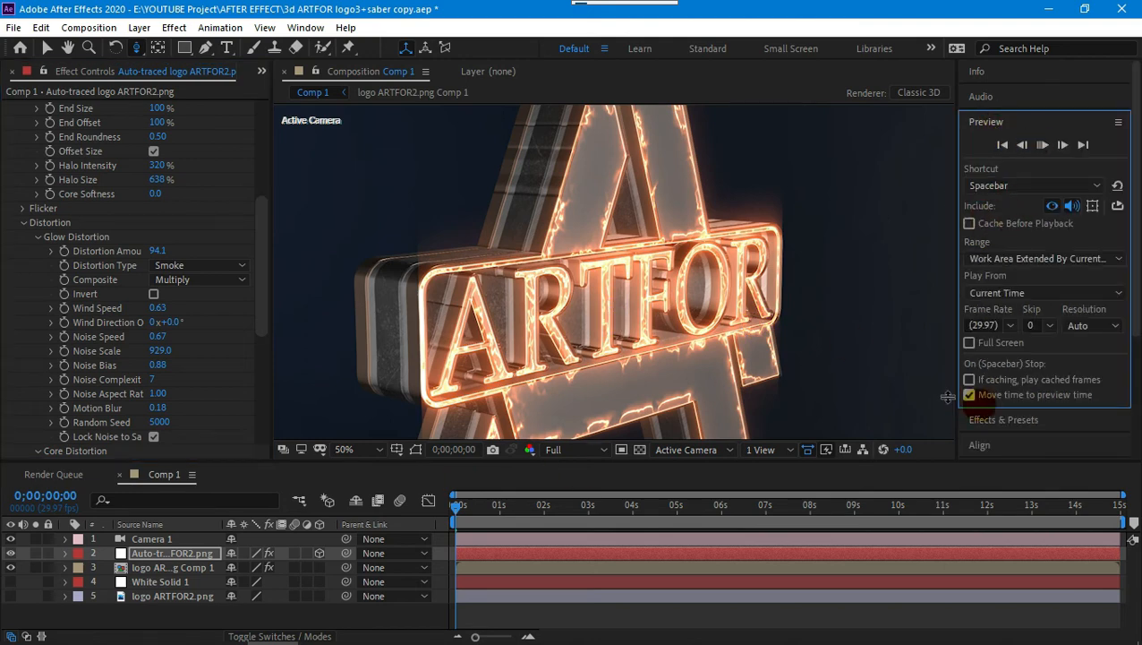
click(603, 450)
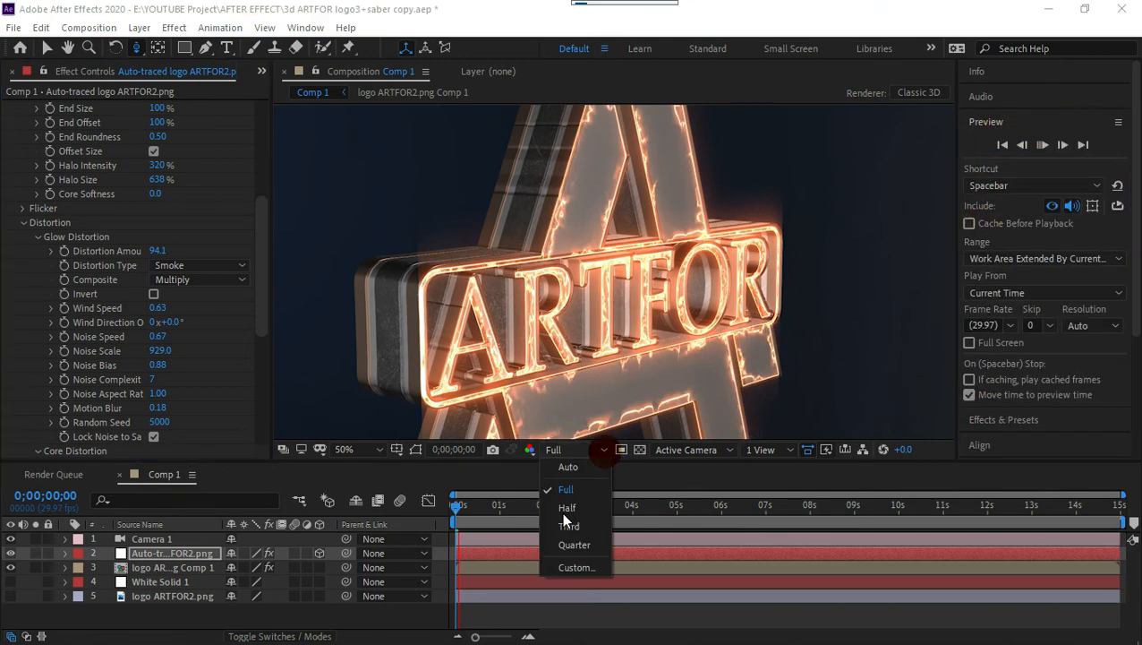
click(567, 507)
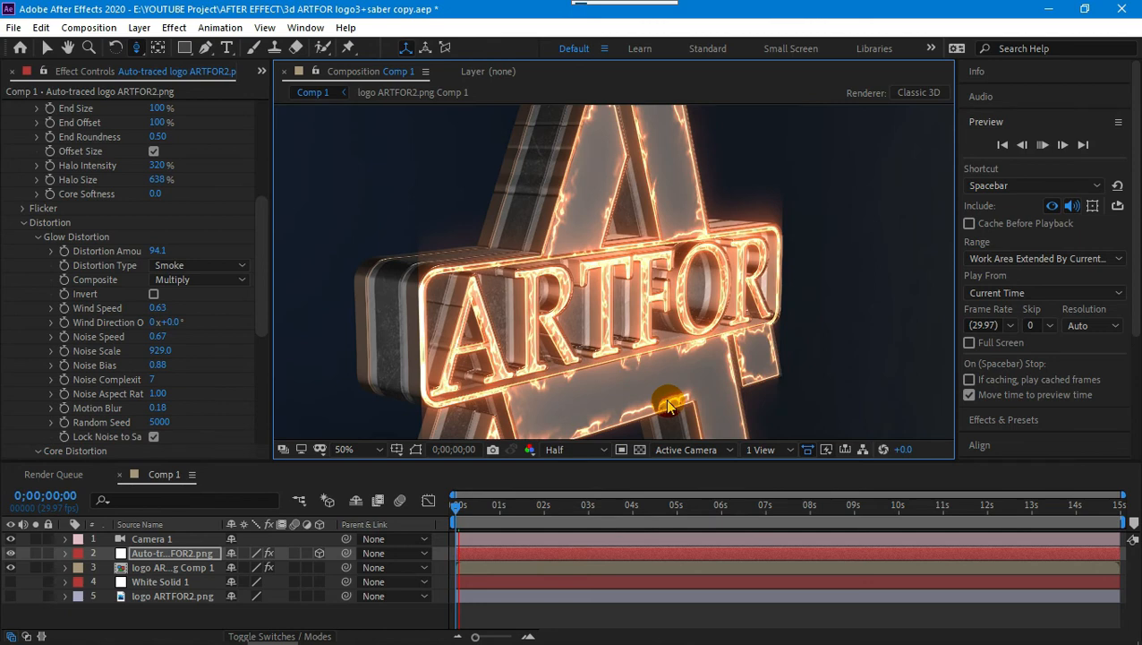
click(1043, 145)
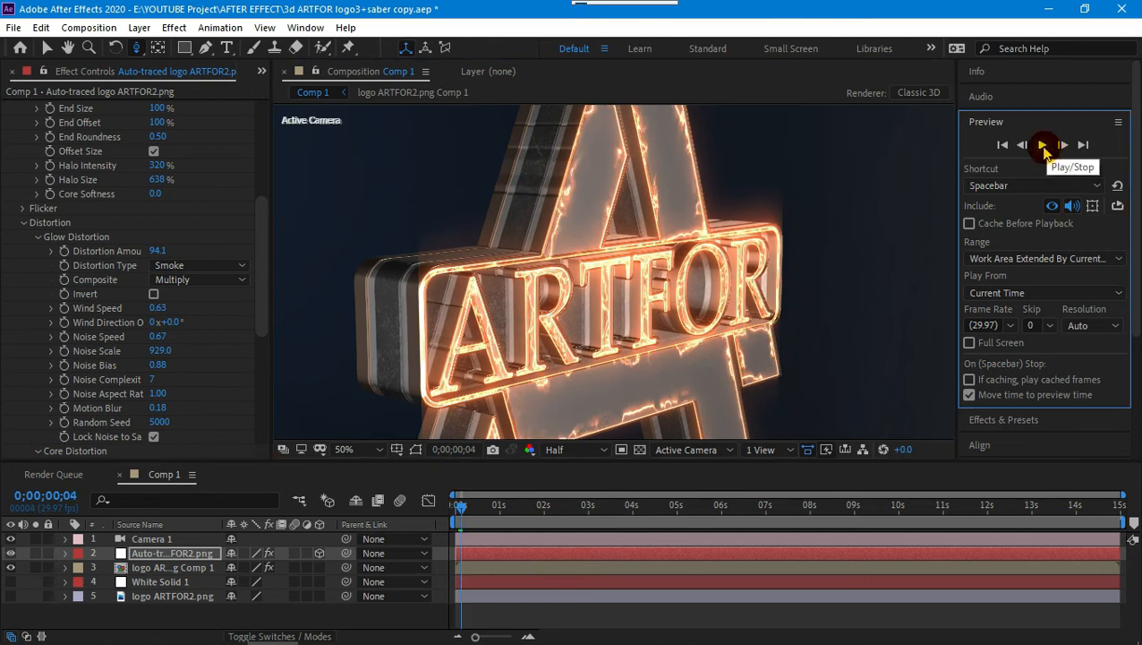
click(1044, 146)
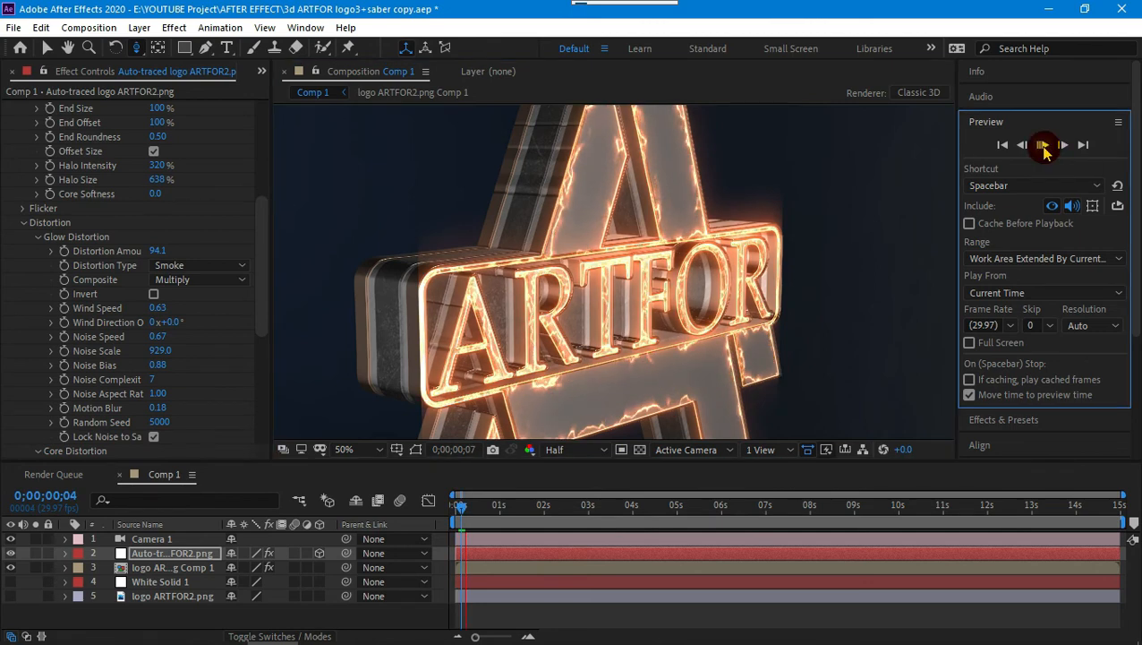
click(1044, 147)
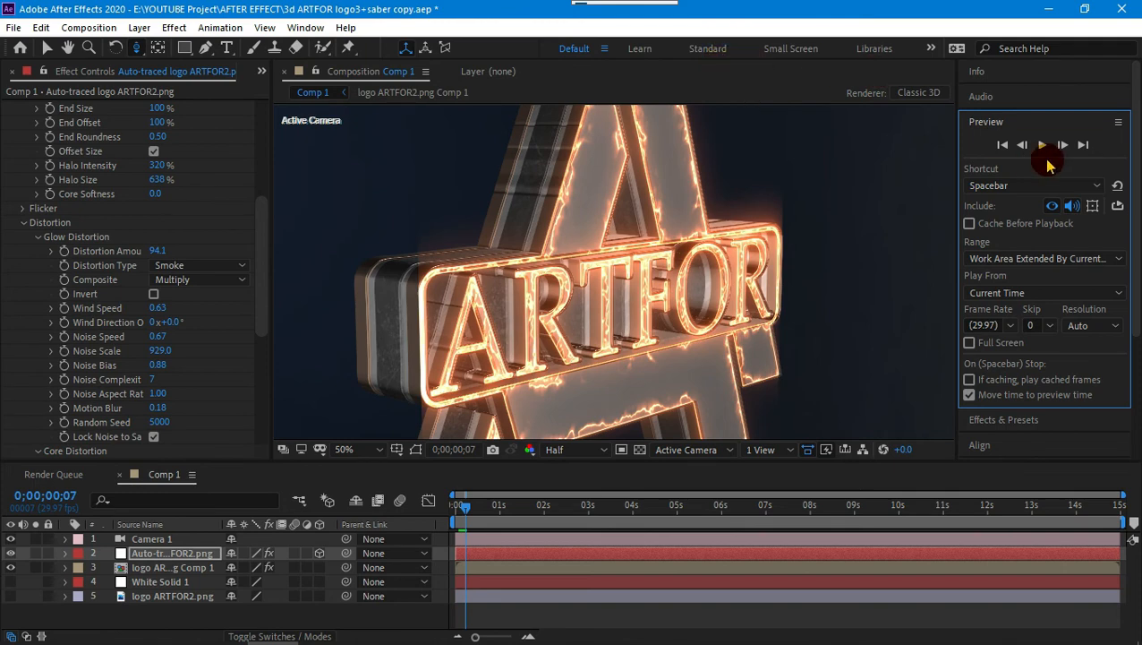
Preview the next frames of the glow and enable Ambient Occlusion in Element's render settings on the logo ARTFOR2.png Comp 1 layer.
click(1042, 147)
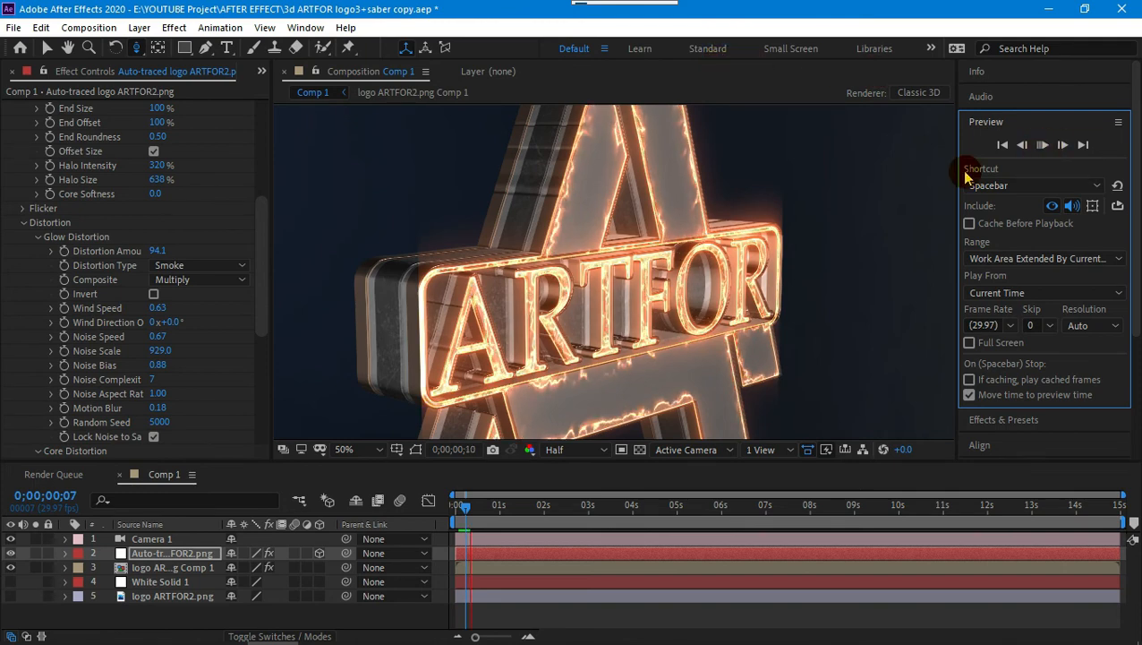
click(157, 568)
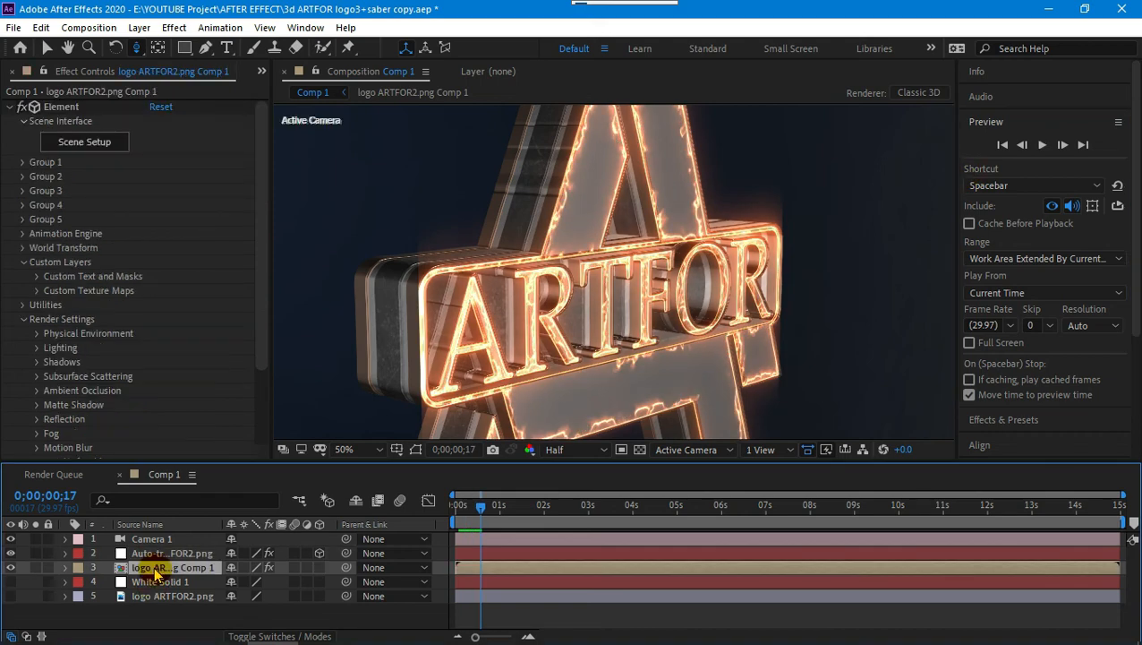
click(27, 319)
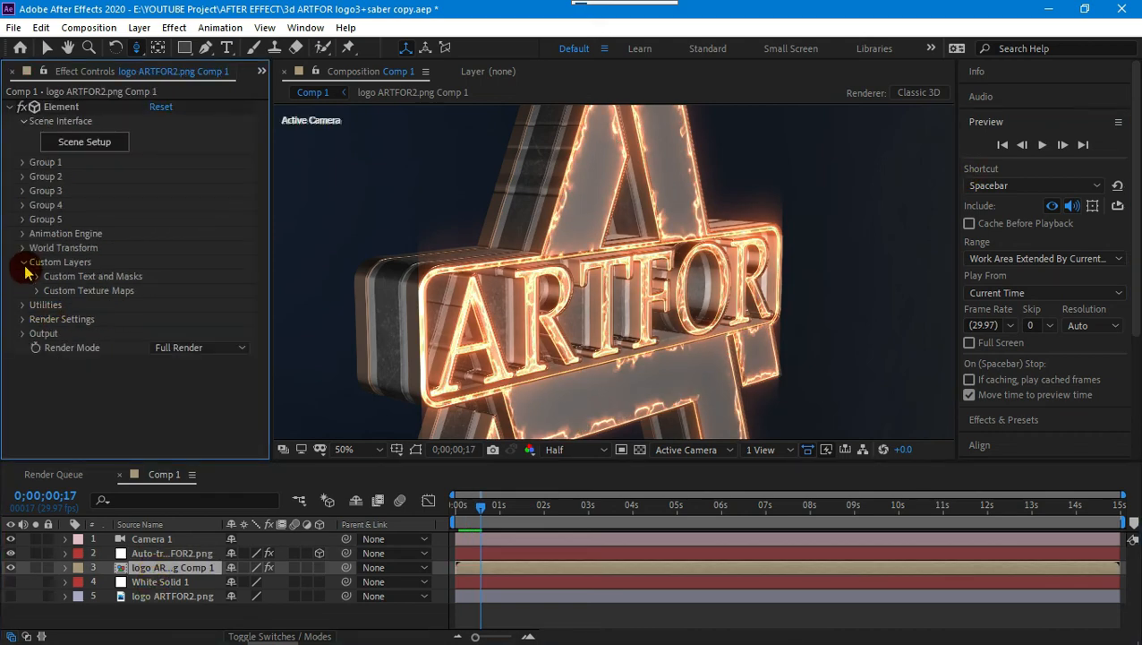
click(24, 305)
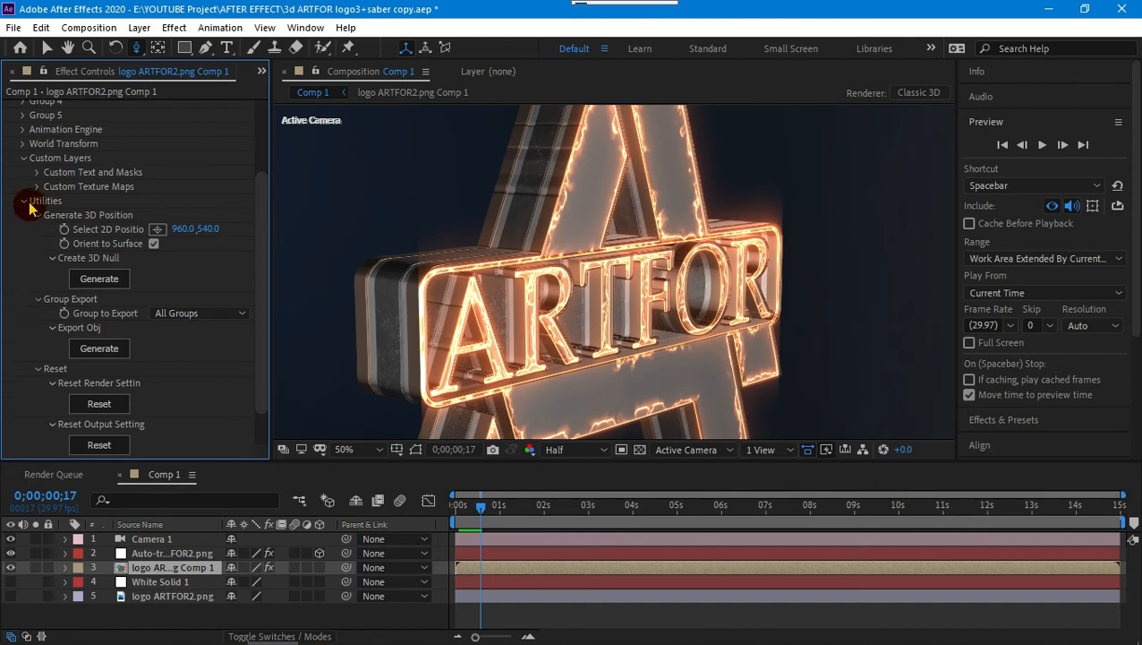
click(23, 199)
click(23, 320)
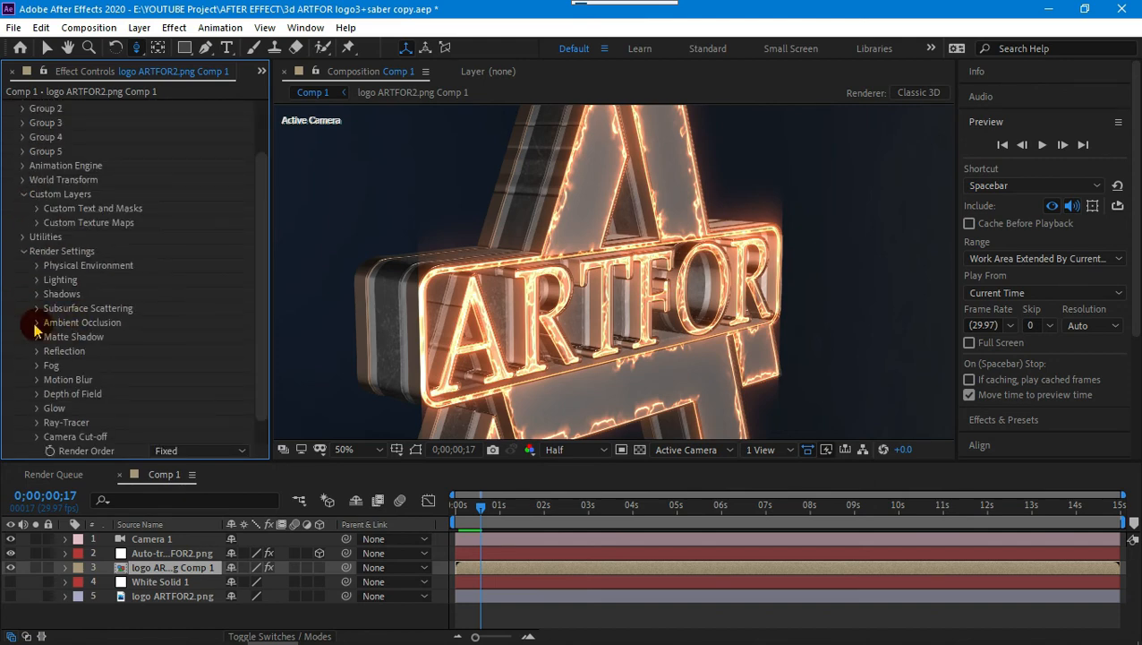
click(37, 324)
click(154, 265)
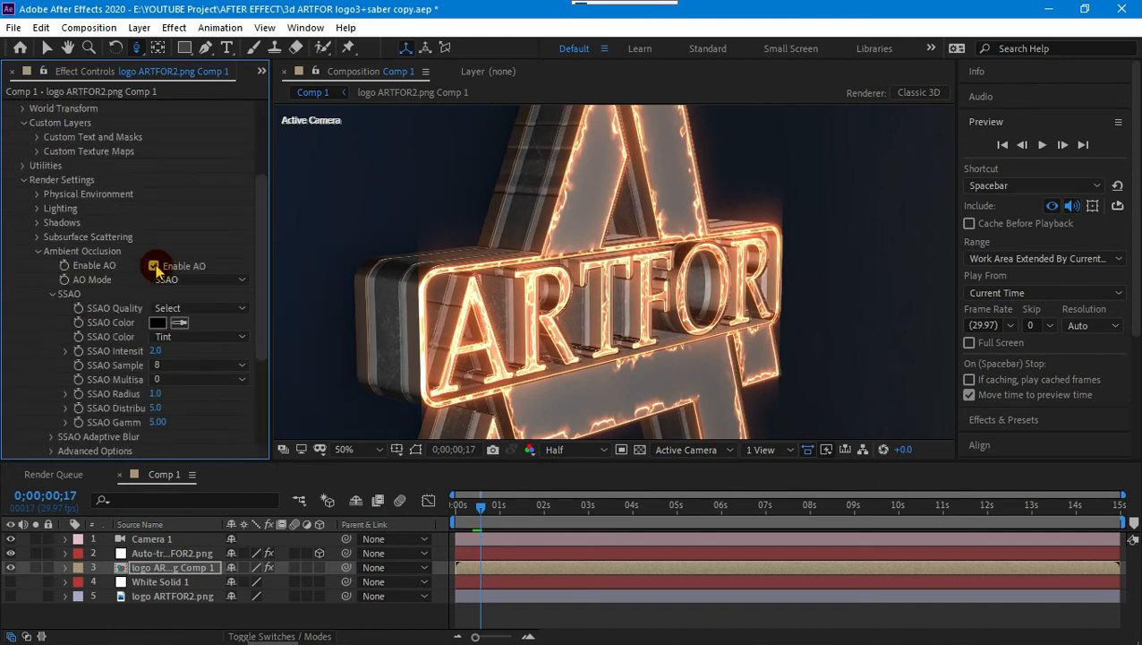
Try an SSAO intensity of 8 for the ambient occlusion and settle on 5.
click(154, 351)
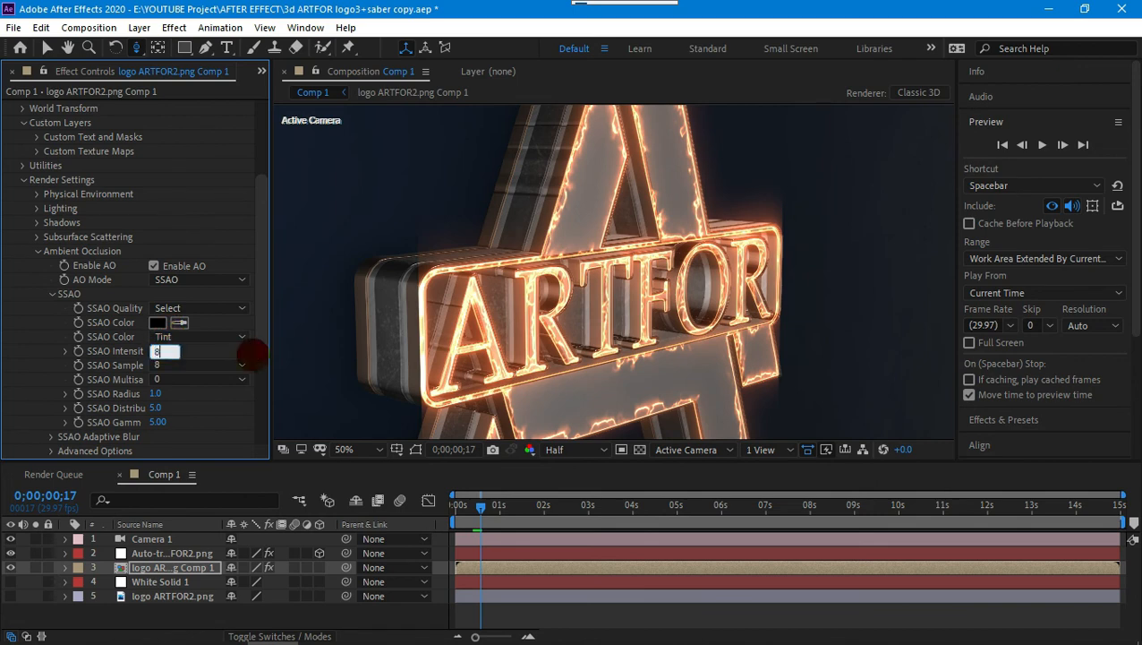
text(8)
key(Return)
click(157, 351)
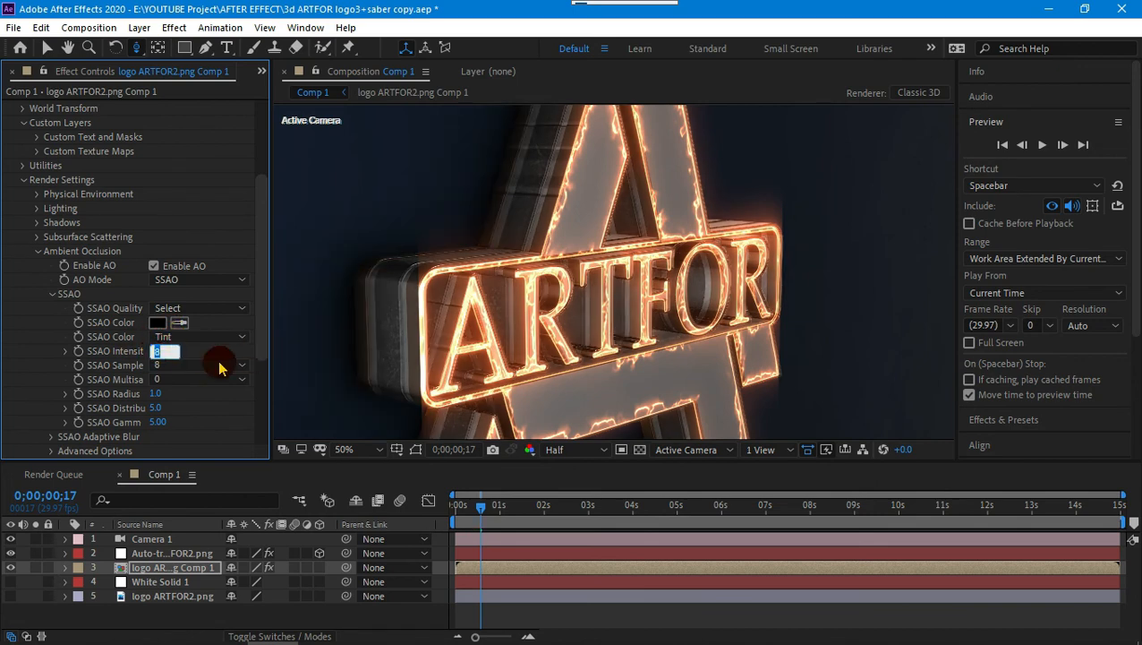
text(5)
key(Return)
Add a white spot light above the auto-traced layer with 100% intensity, 90° cone angle, 50% cone feather and no shadows.
click(179, 553)
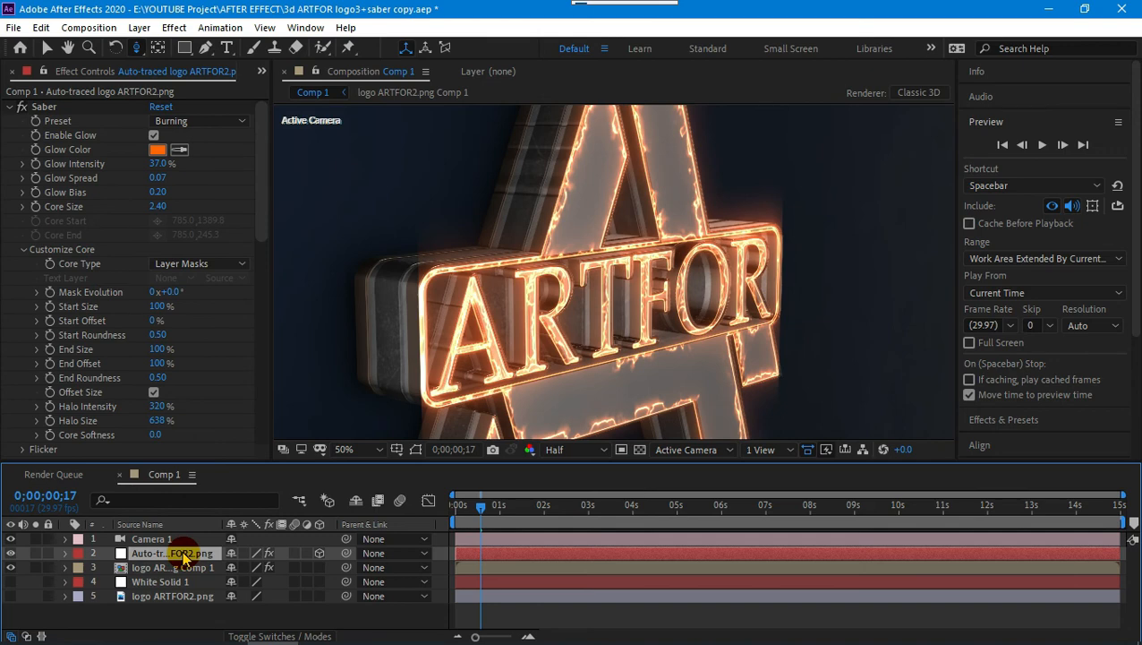
right_click(154, 612)
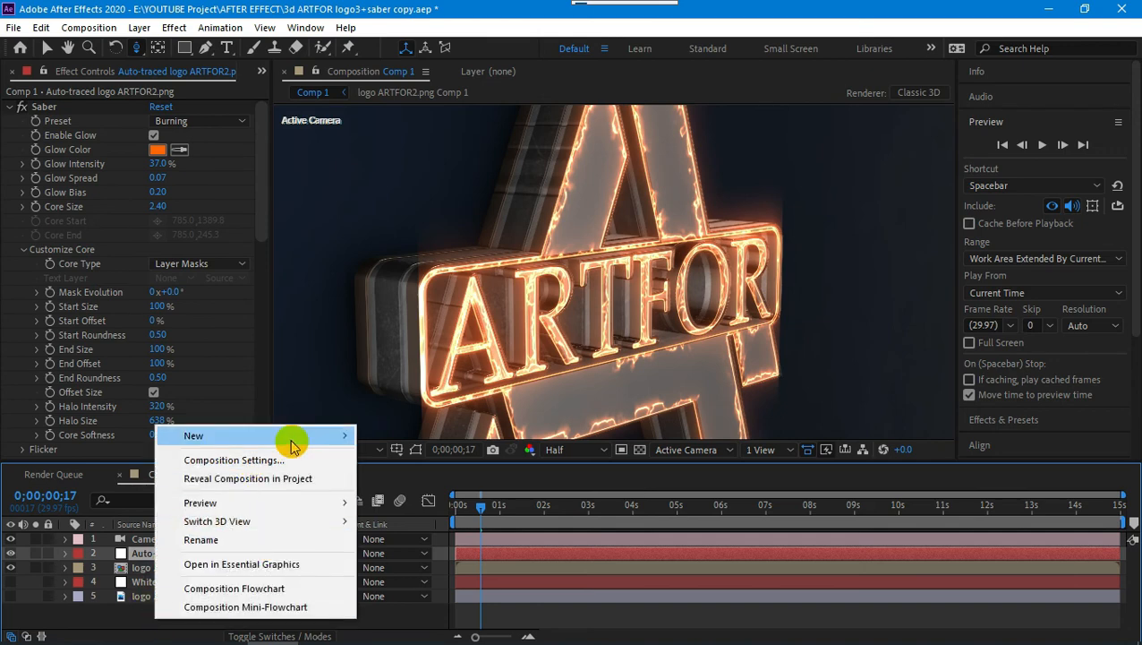
mouse_move(294, 438)
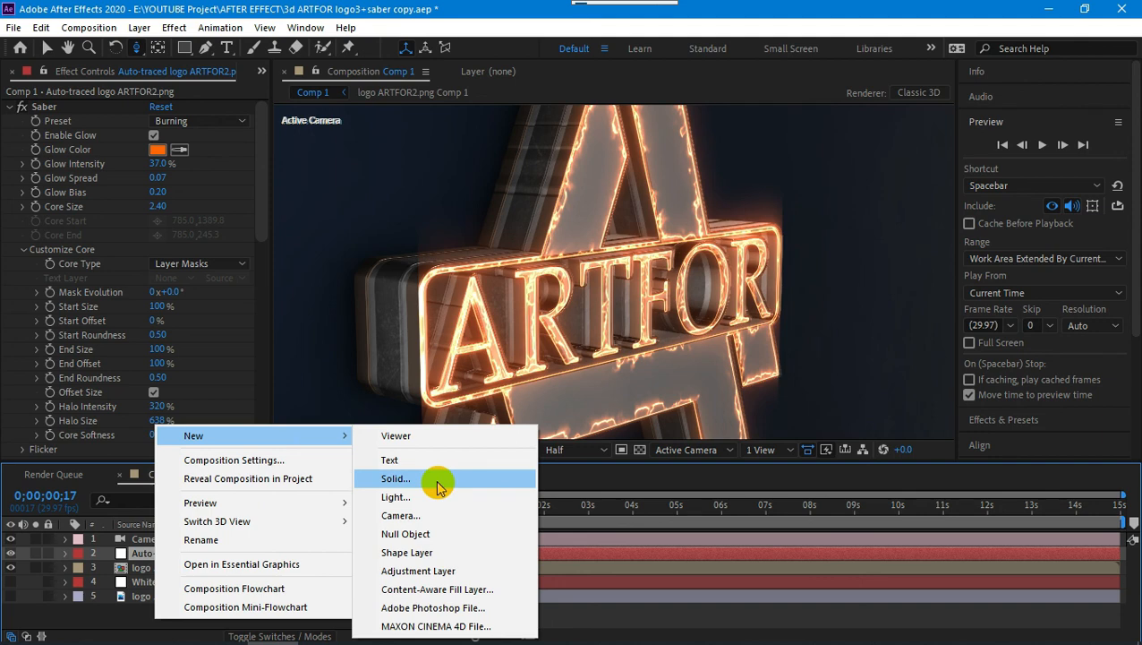
click(410, 497)
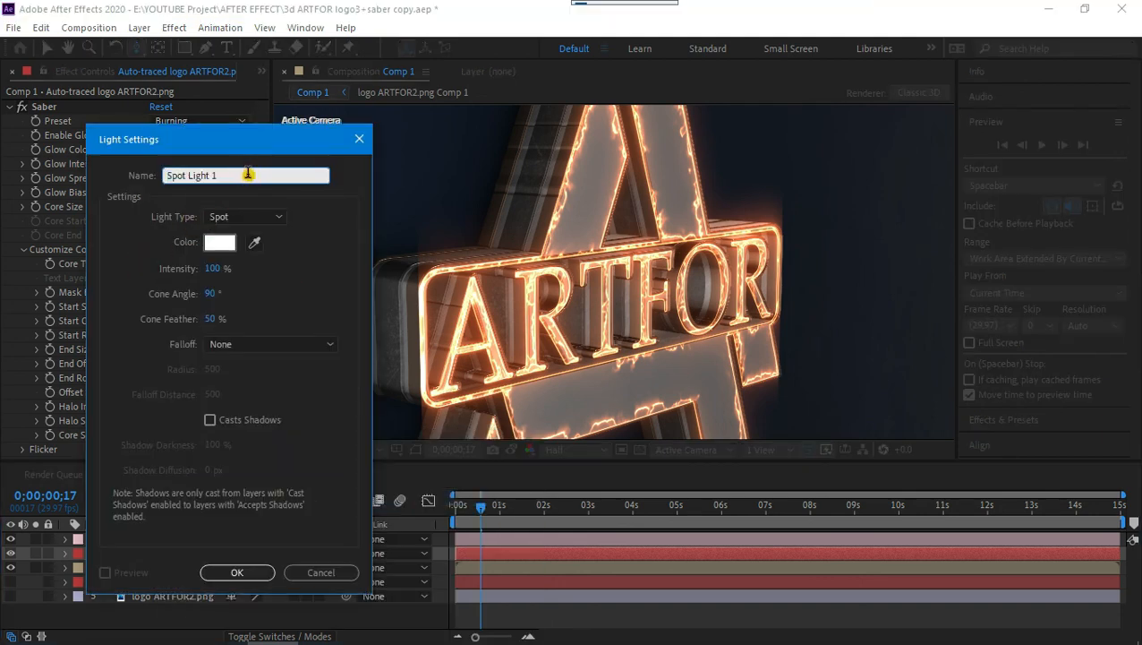
click(238, 572)
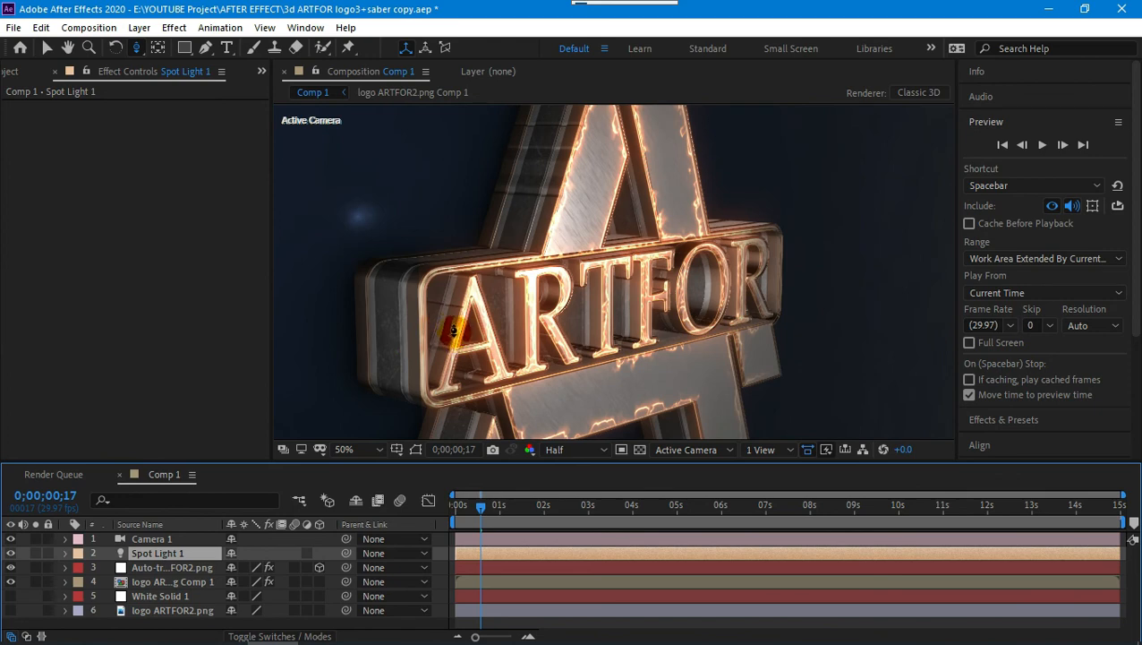
Play the lit composition from the current frame and again from the first frame, and show the auto-traced layer's Saber settings.
click(1042, 145)
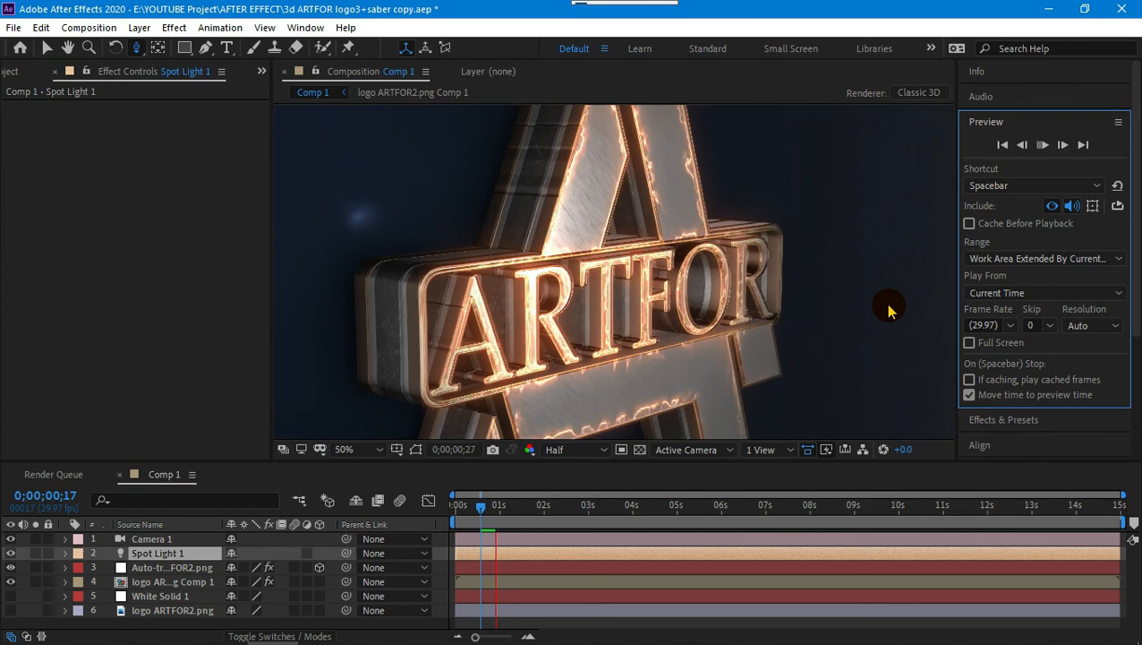
click(1042, 145)
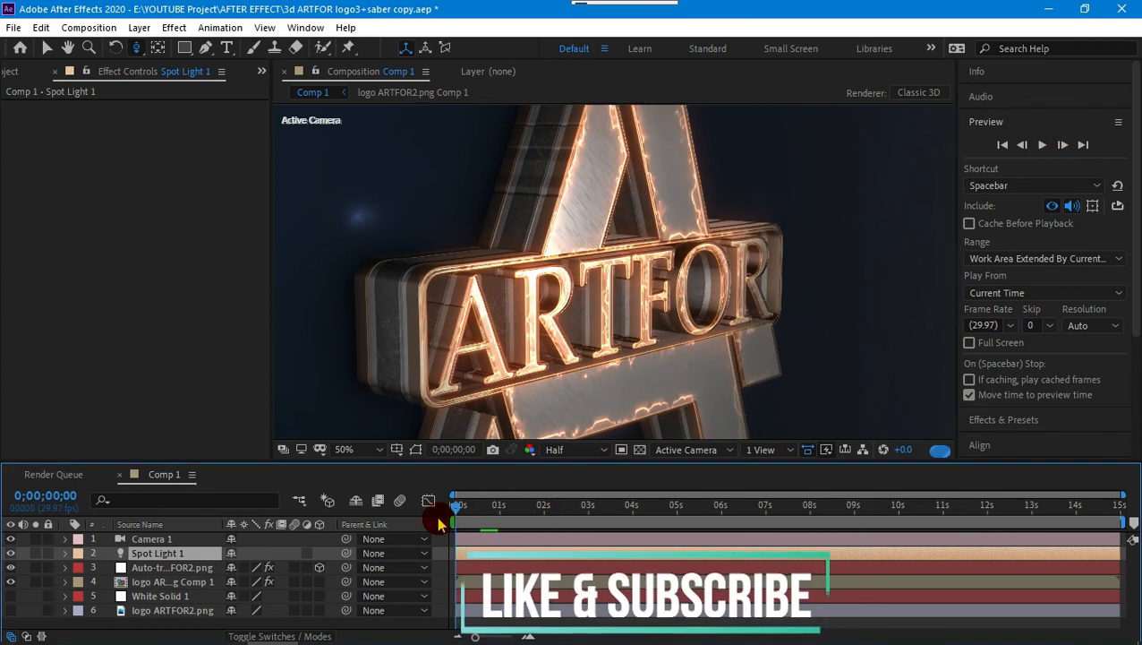
click(1043, 145)
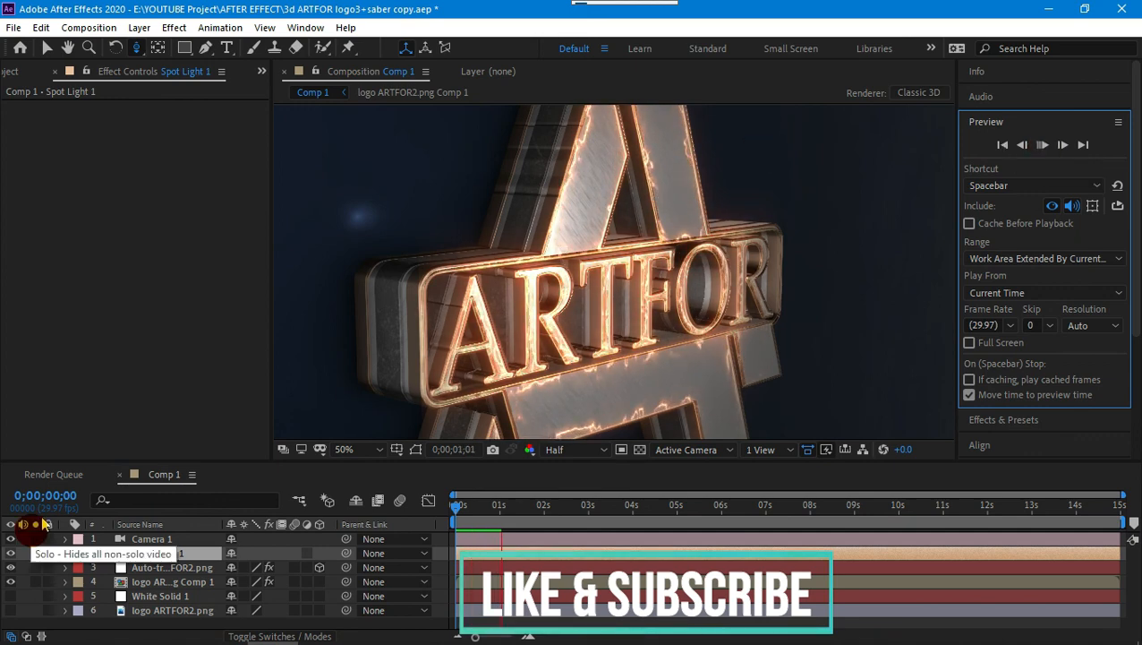
click(161, 570)
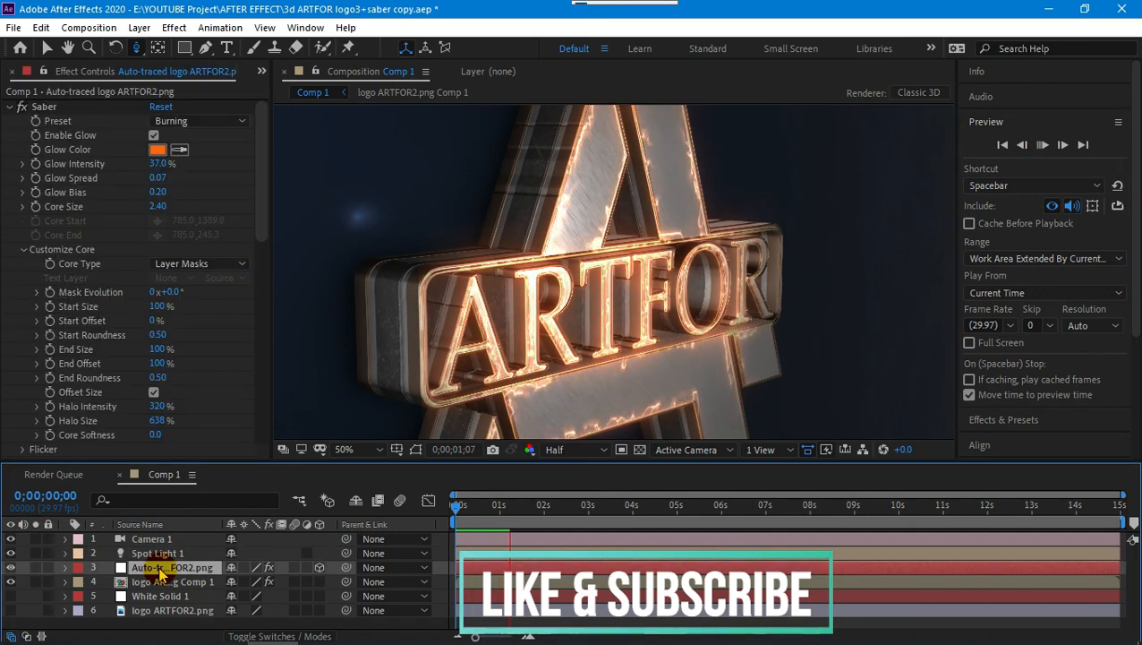